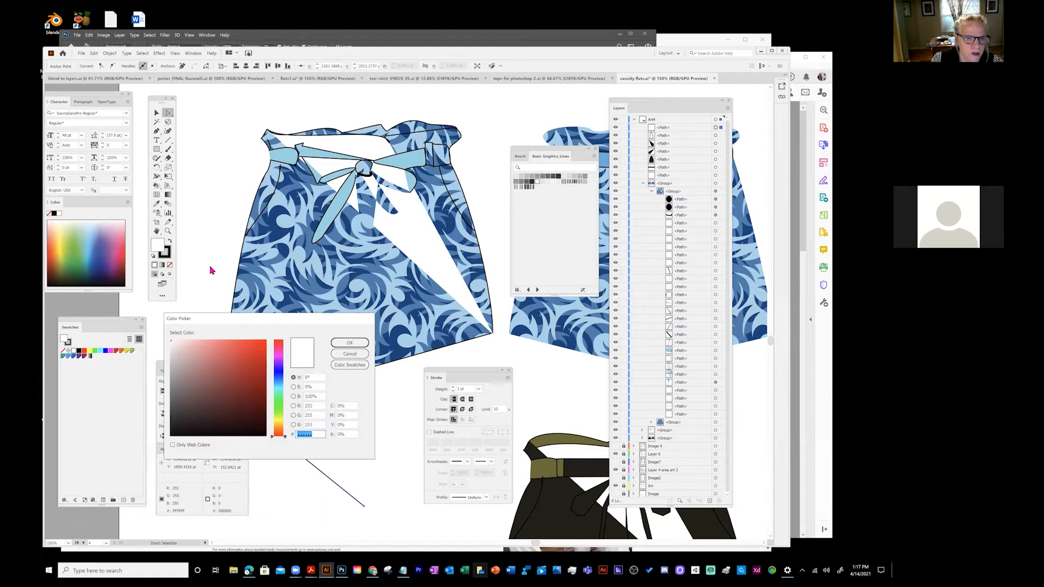
- Pick red F74141 in the Color Picker as the triangle's fill and confirm it
click(241, 342)
click(342, 344)
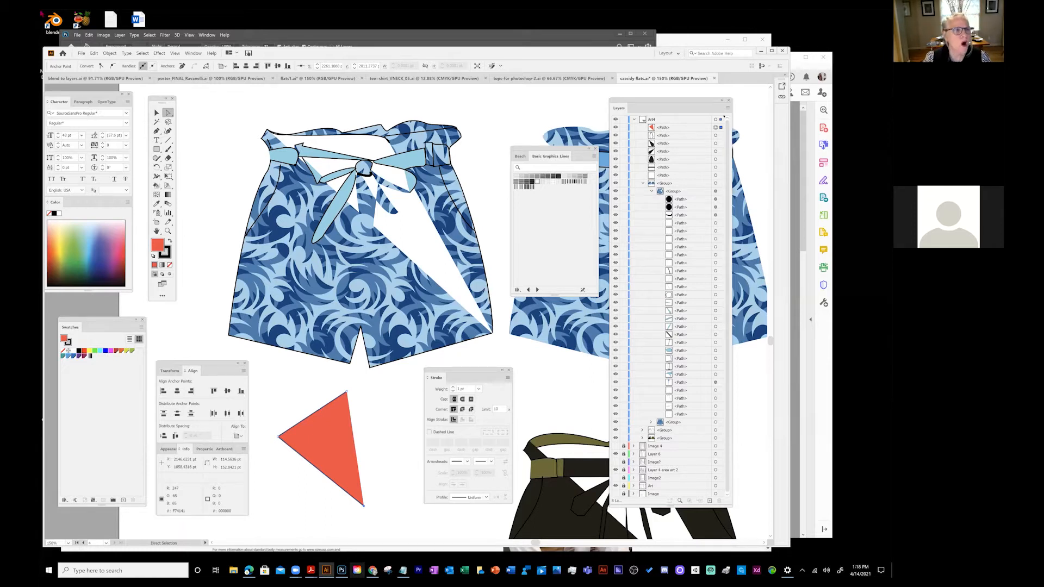
click(82, 53)
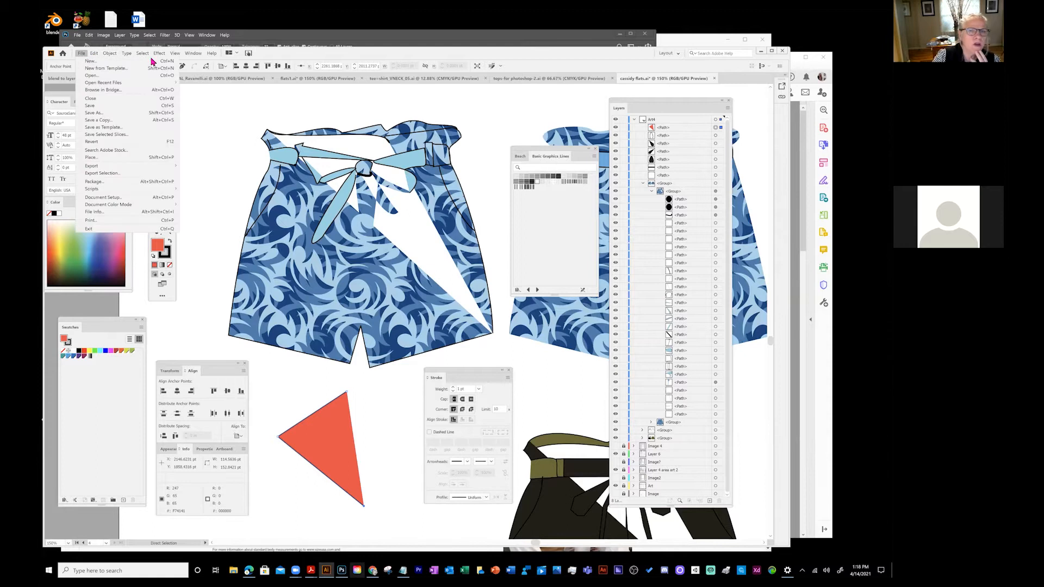
- Deselect the triangle and open flats1.ai from the File menu's recent files
mouse_move(109, 53)
click(521, 99)
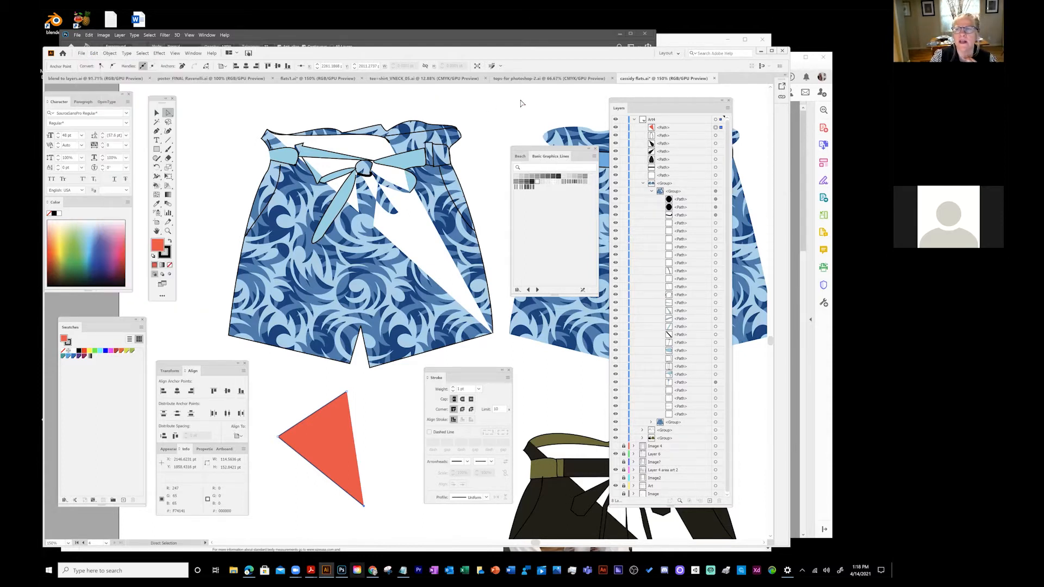
click(81, 54)
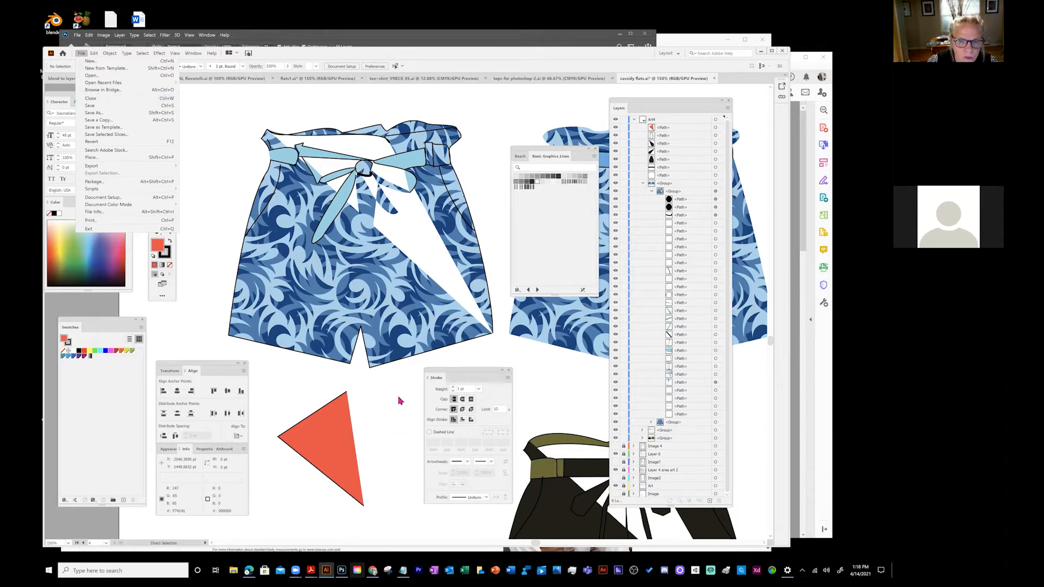
click(225, 159)
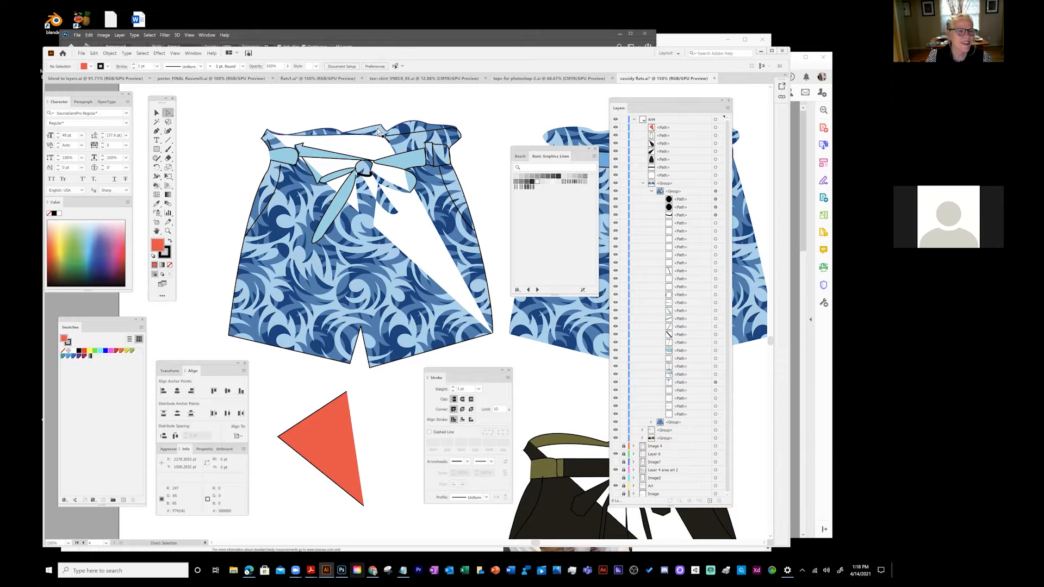
click(81, 54)
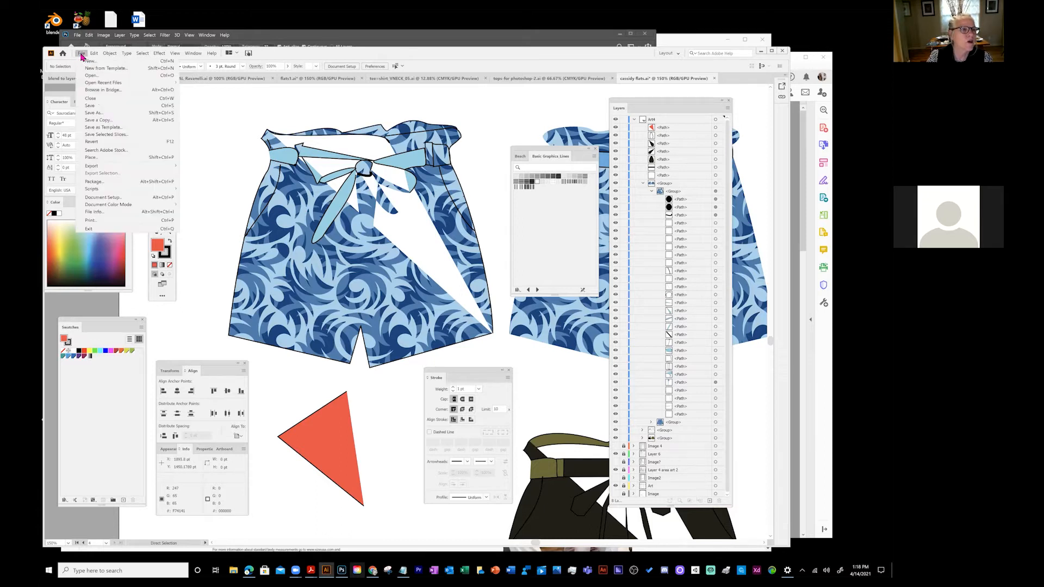
mouse_move(102, 84)
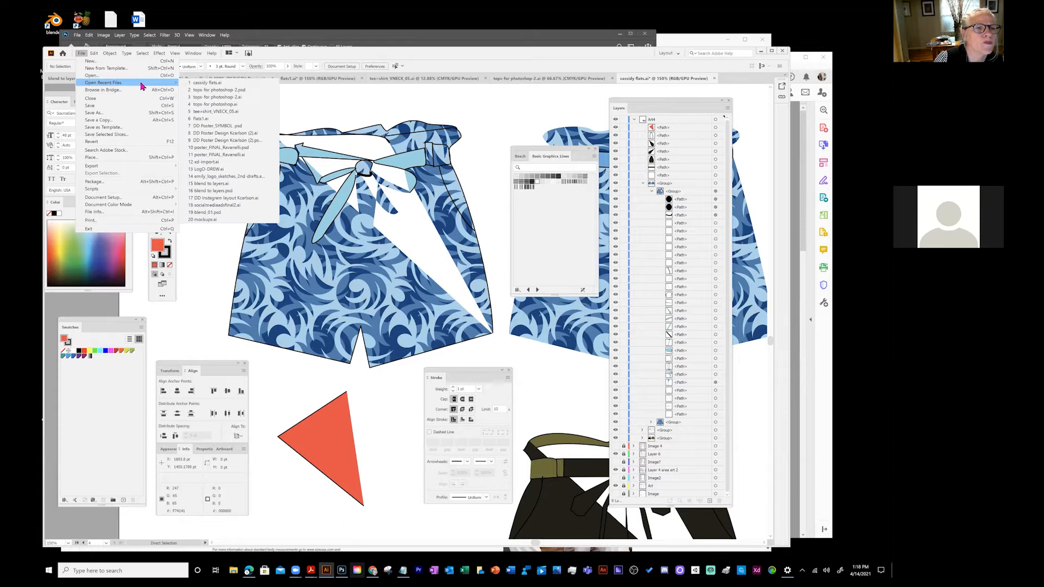
click(197, 121)
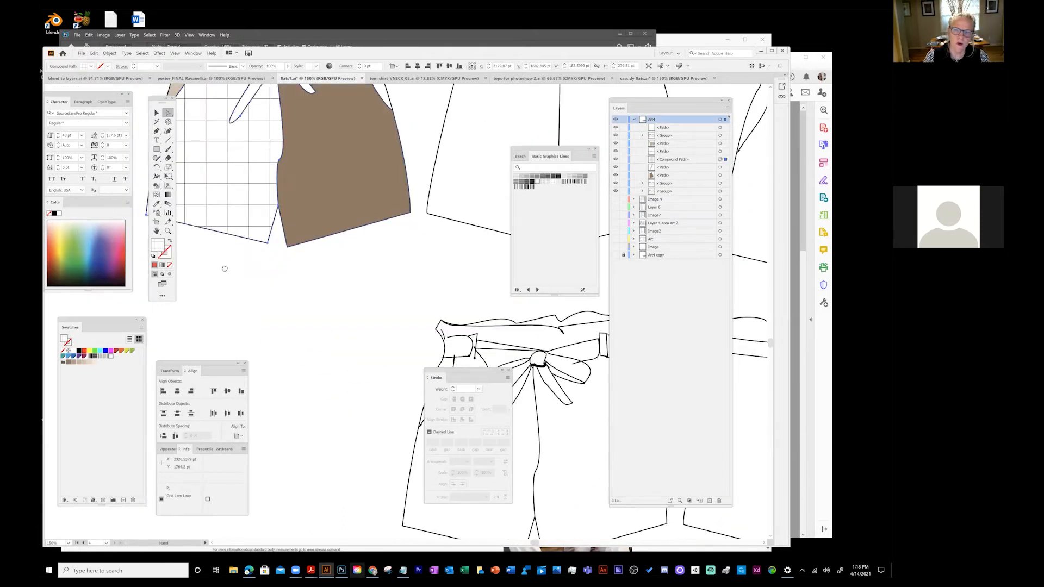
- Pan the view to centre the bow-tied shorts and select the left side seam
drag(224, 268, 181, 354)
drag(422, 382, 410, 203)
drag(347, 342, 278, 200)
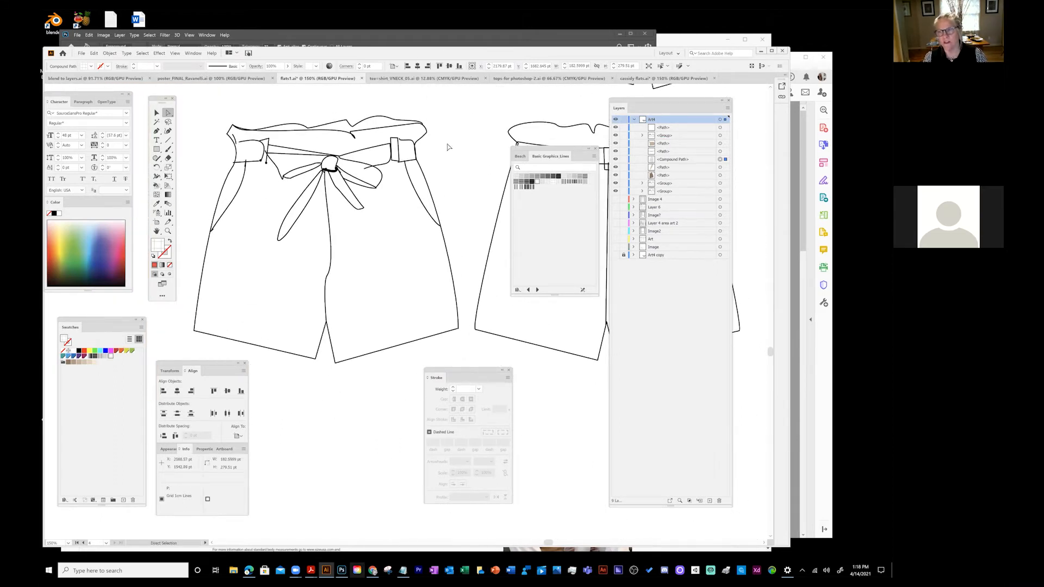
drag(366, 202, 420, 192)
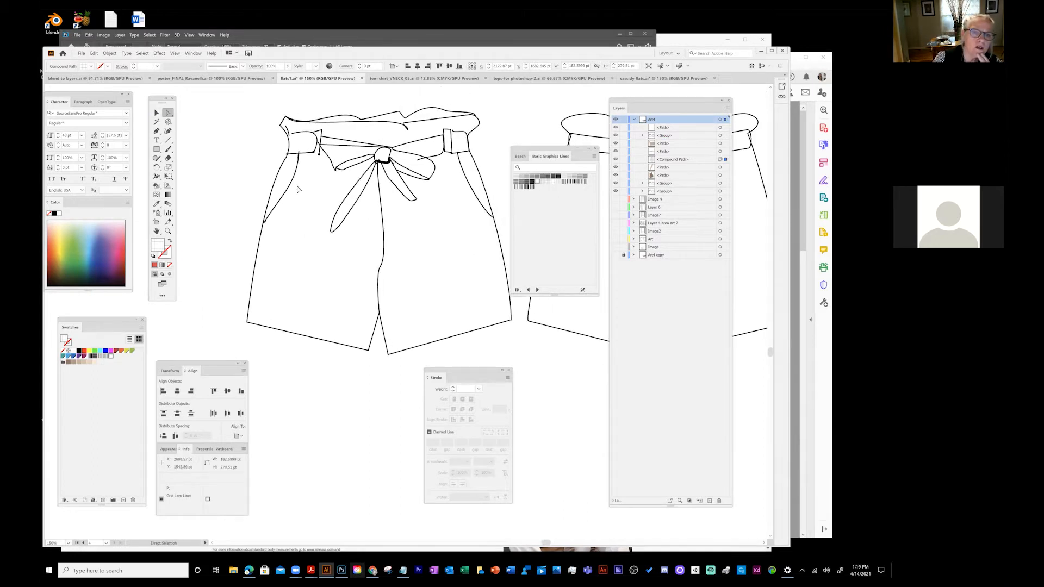
click(288, 182)
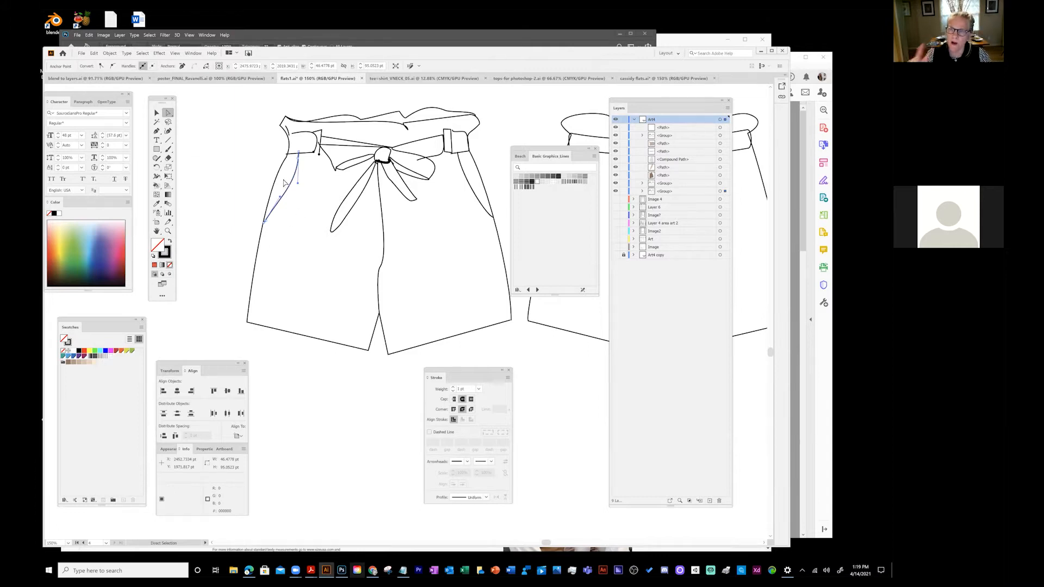
drag(443, 335, 383, 344)
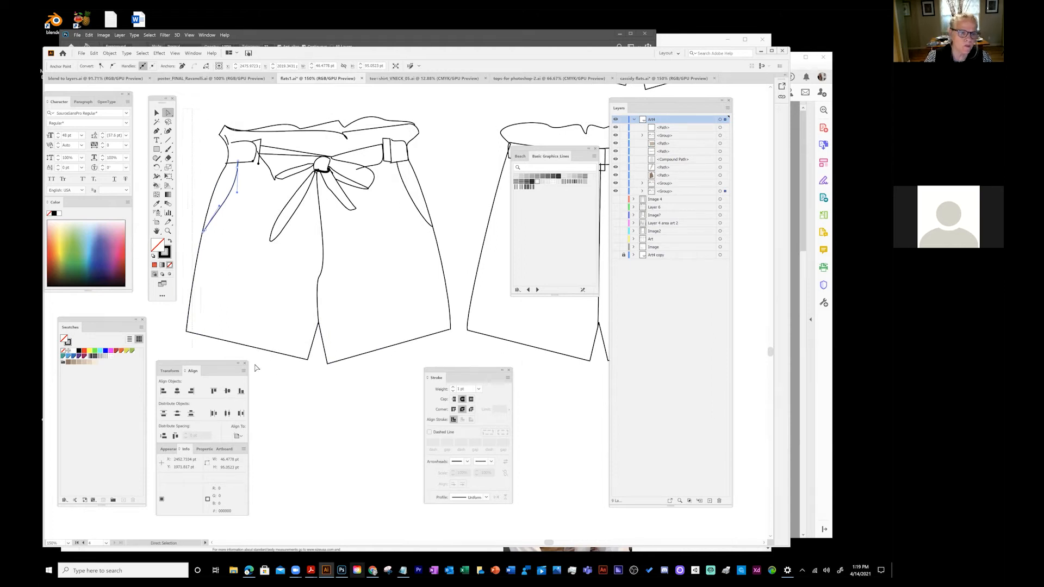
- Zoom to 200% on the waistband and bow, and close the Transform and Align panels
click(320, 172)
click(321, 184)
key(z)
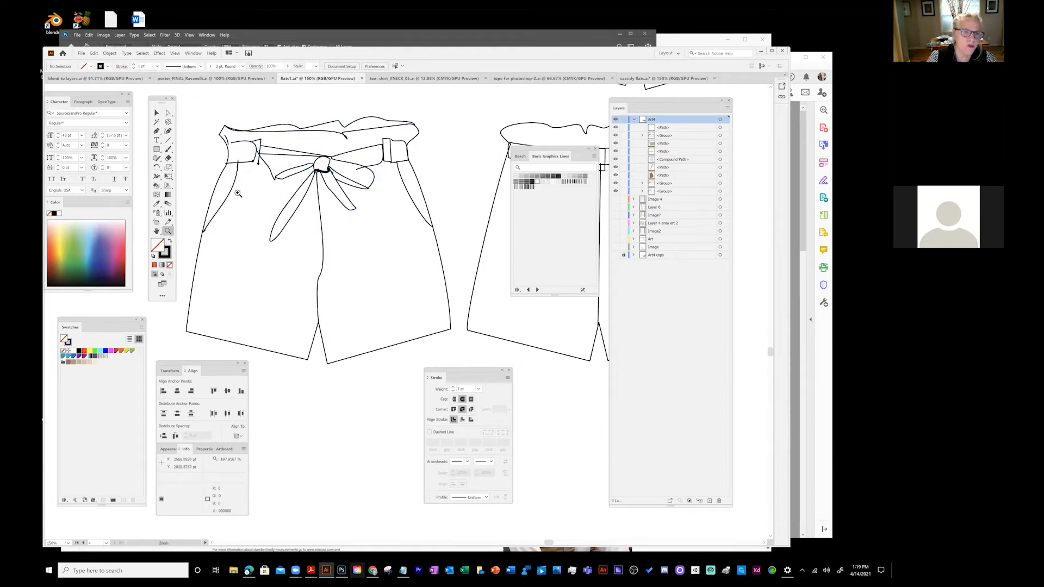
click(230, 197)
drag(436, 326, 282, 242)
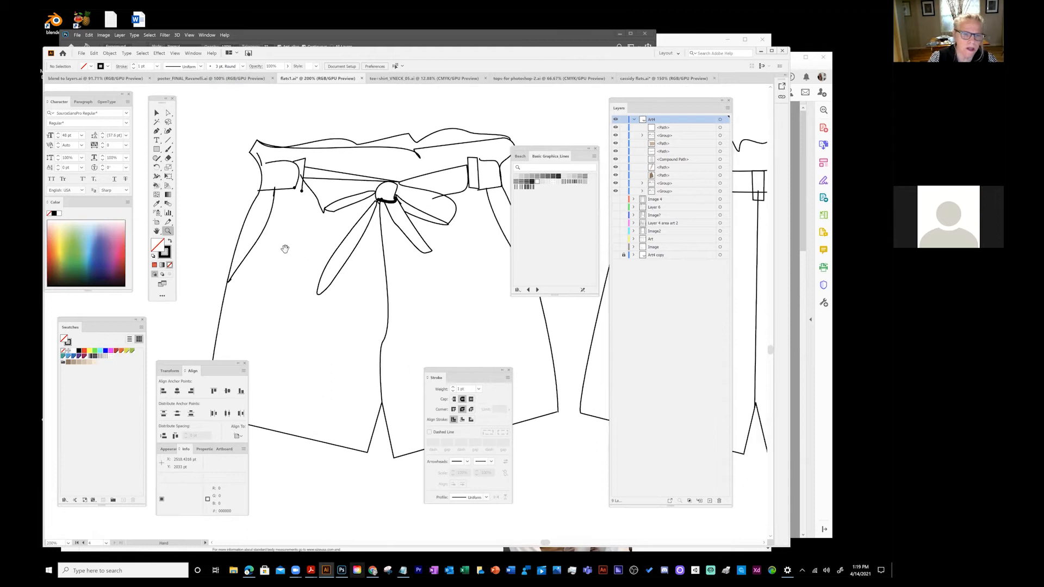
click(244, 363)
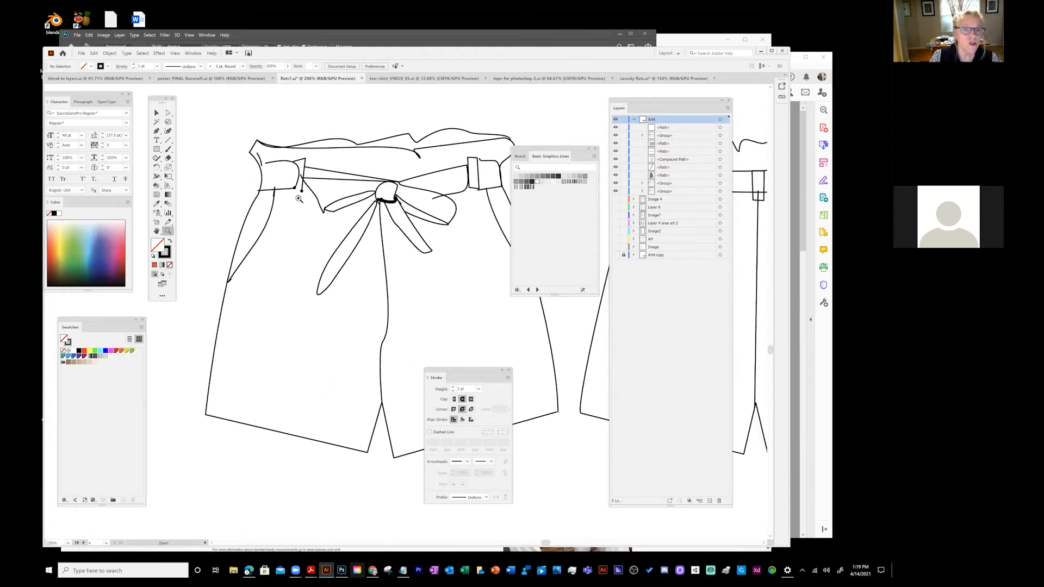
click(168, 112)
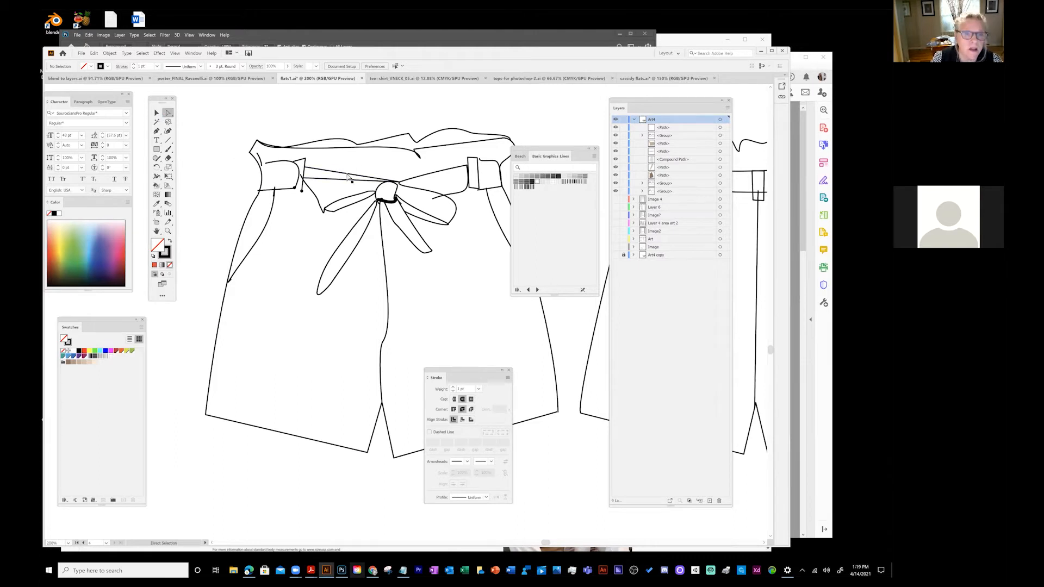
- Zoom to 400% on the left waistband's belt loop
click(268, 163)
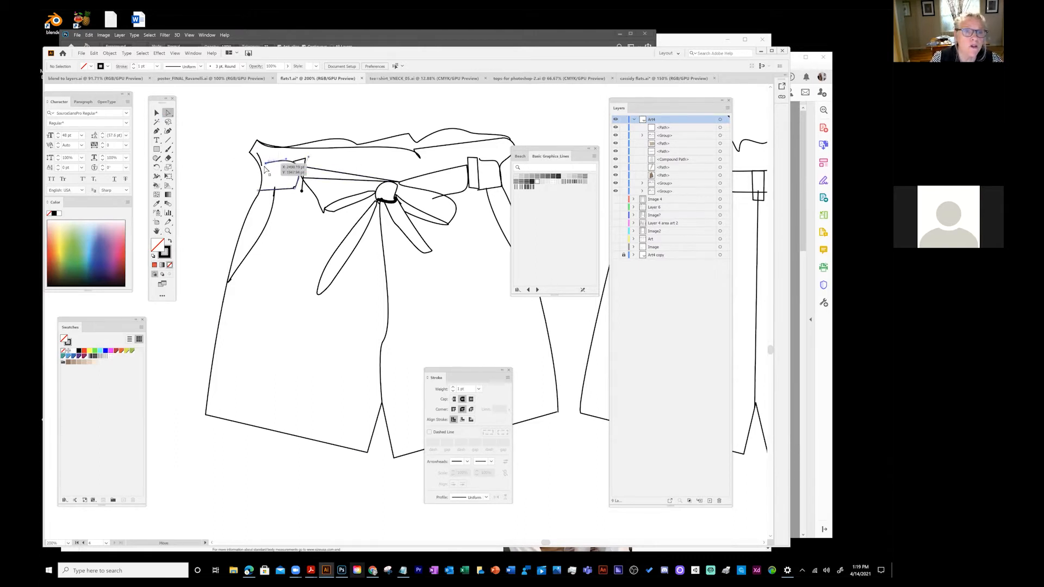
key(z)
click(271, 166)
click(335, 252)
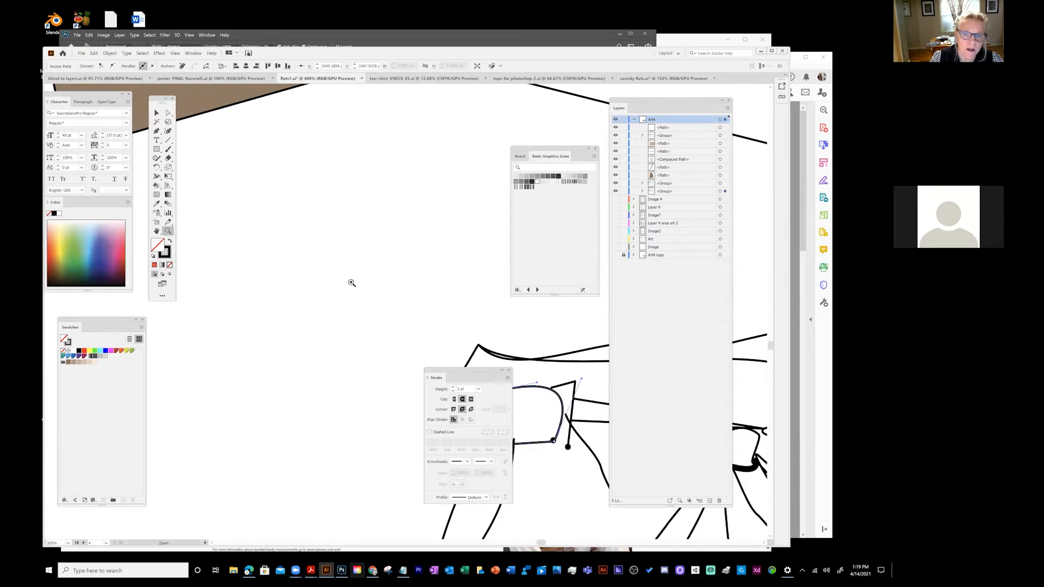
drag(417, 389, 278, 251)
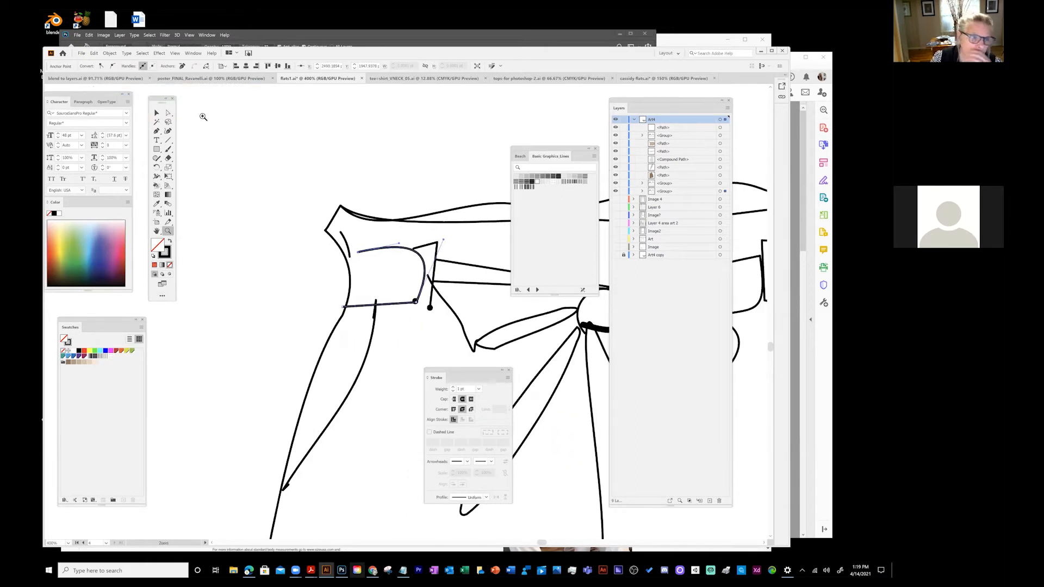
click(169, 116)
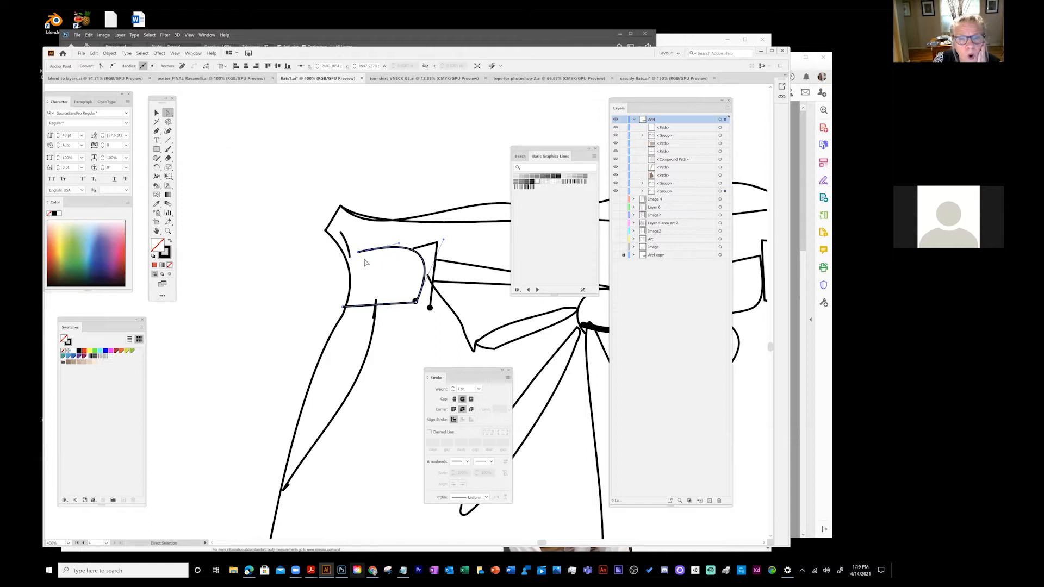
- Reshape the belt loop by moving its end anchors, then select the stray end point
drag(356, 255, 353, 229)
click(356, 243)
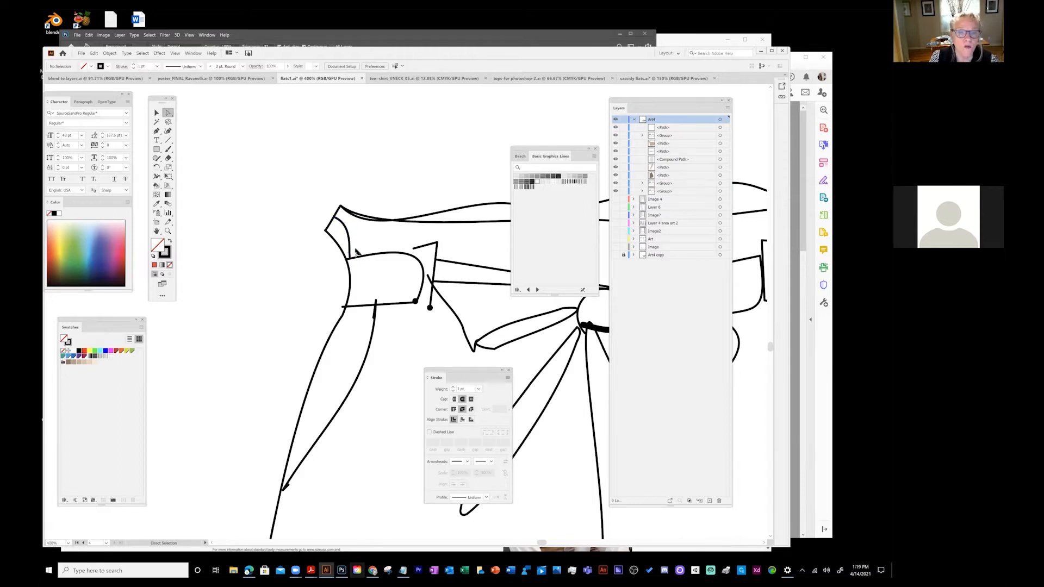
click(350, 262)
drag(432, 266, 337, 262)
click(351, 259)
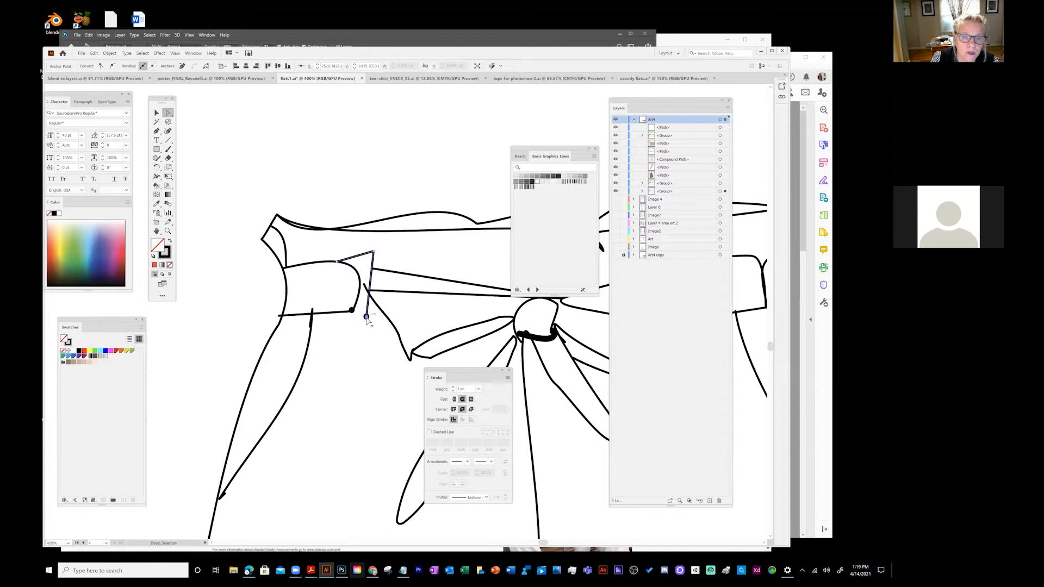
drag(366, 317, 353, 311)
key(ctrl+z)
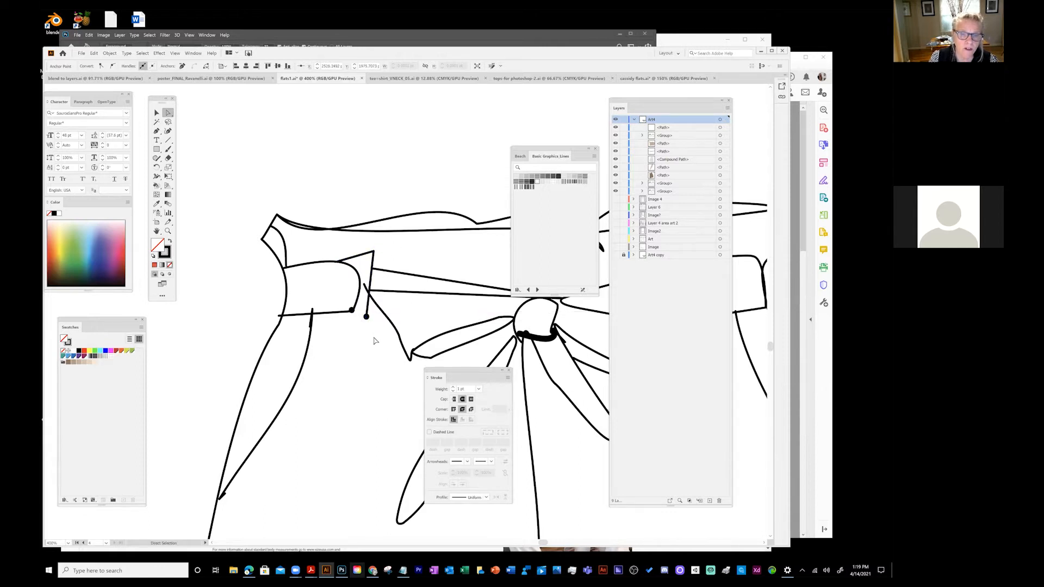
click(374, 337)
click(367, 317)
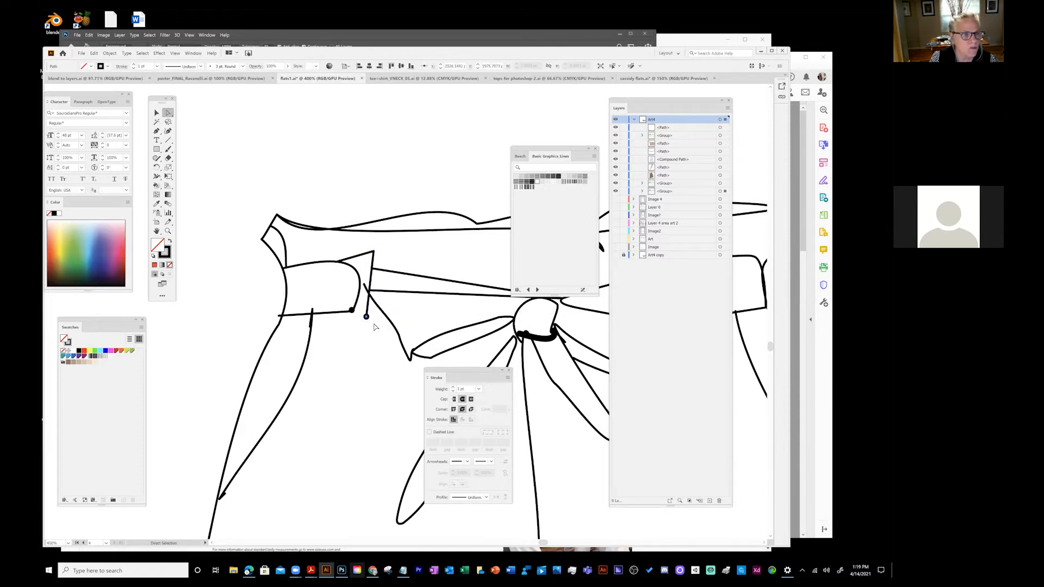
- Delete the stray anchor, close the loop outline with the Pen tool, and adjust its top anchor
click(156, 131)
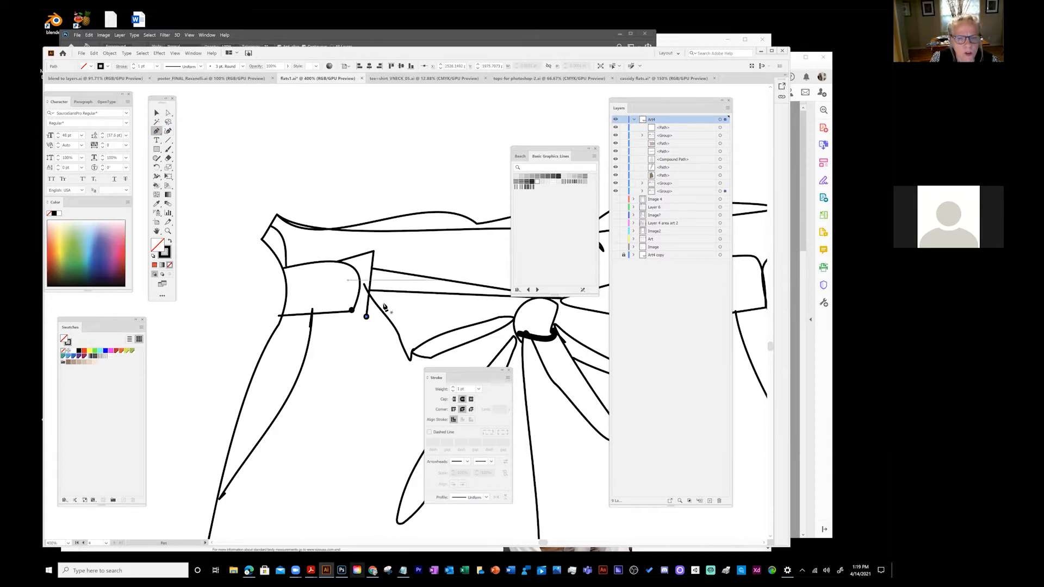
click(367, 316)
click(352, 310)
click(366, 317)
click(366, 320)
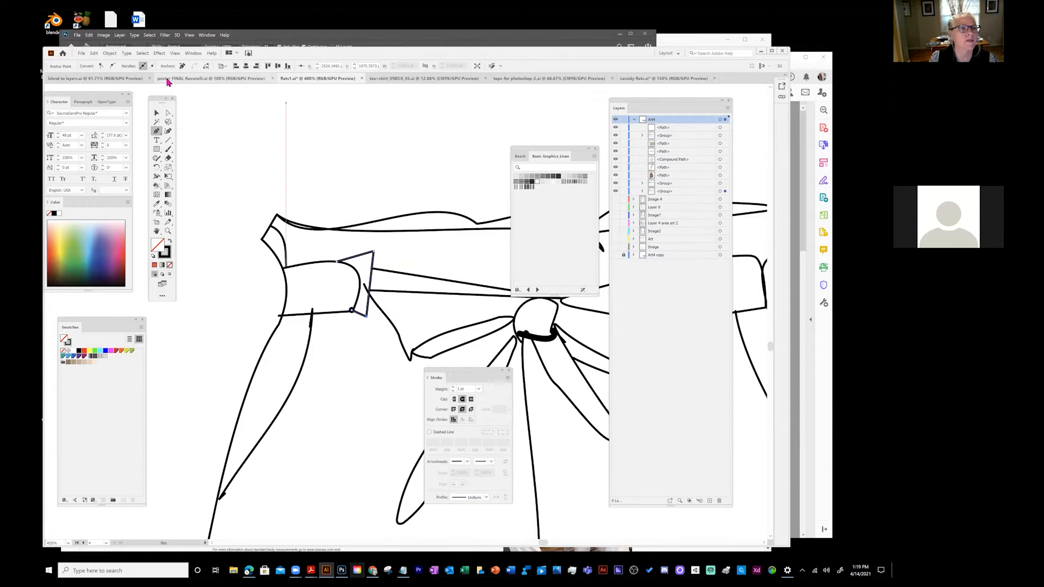
click(168, 111)
drag(363, 286, 369, 293)
drag(431, 317, 240, 183)
- Give the small path under the knot a 0.25 pt stroke and move it down
click(352, 205)
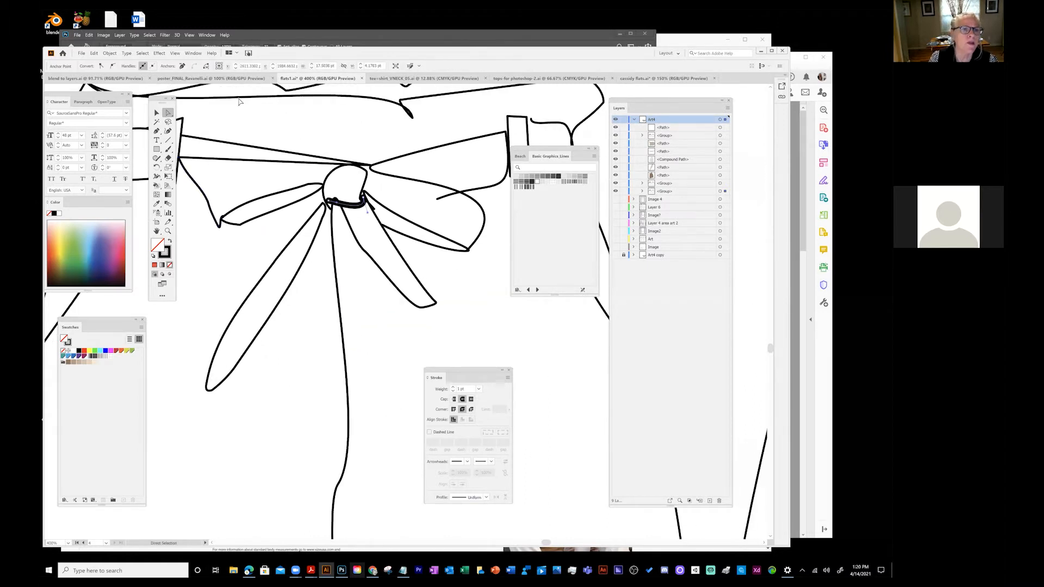
click(479, 389)
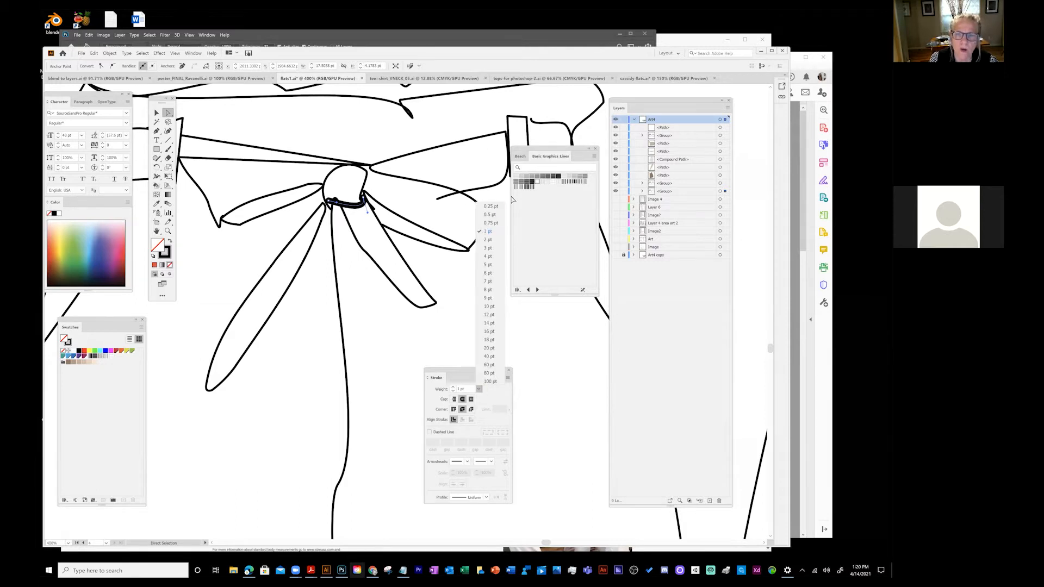
click(492, 206)
drag(331, 205, 334, 216)
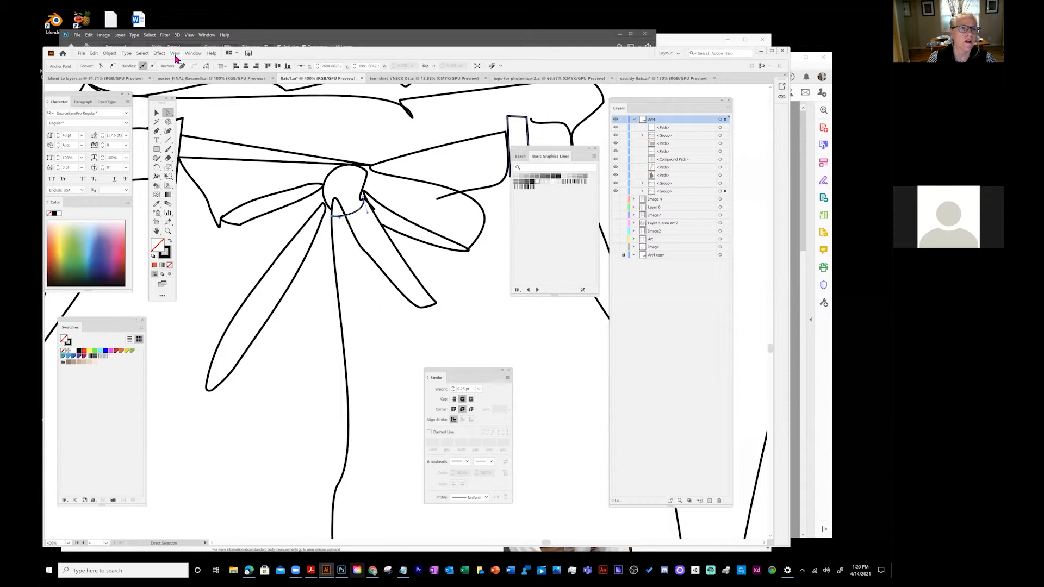
- Zoom out to 200% to show the whole shorts and move the Stroke panel beside Layers
click(175, 54)
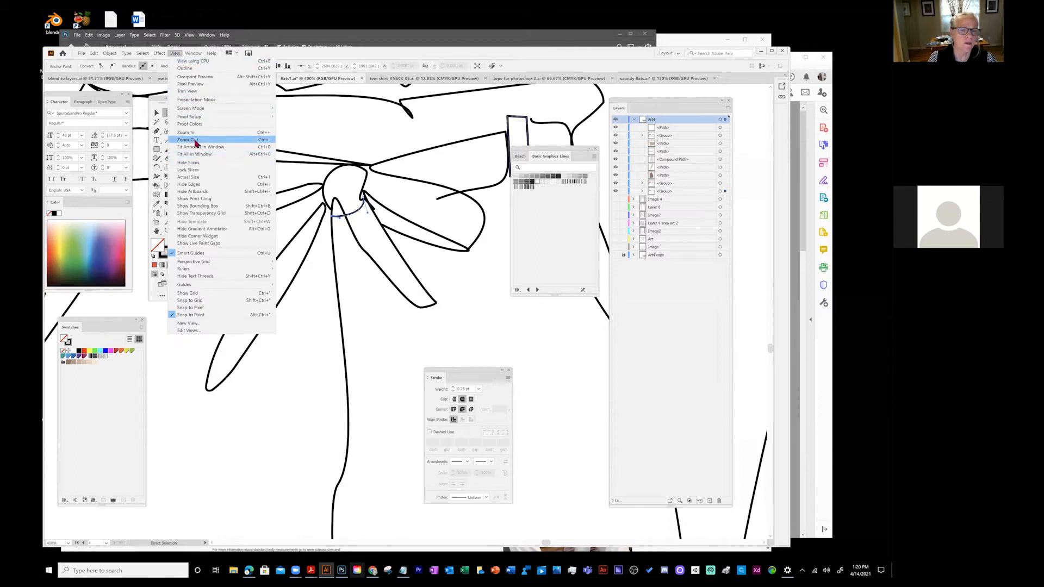
click(194, 142)
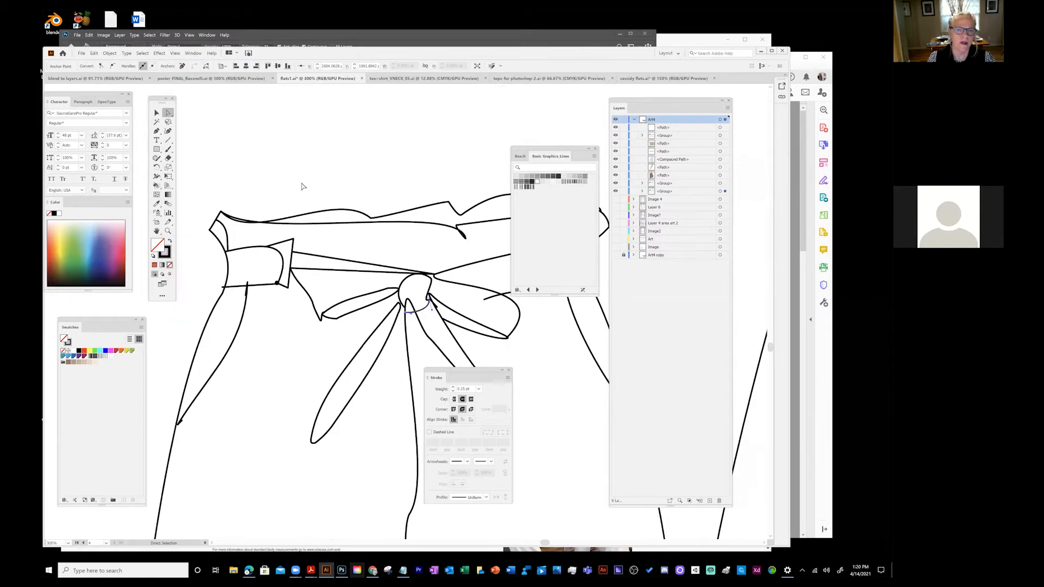
click(177, 54)
click(195, 143)
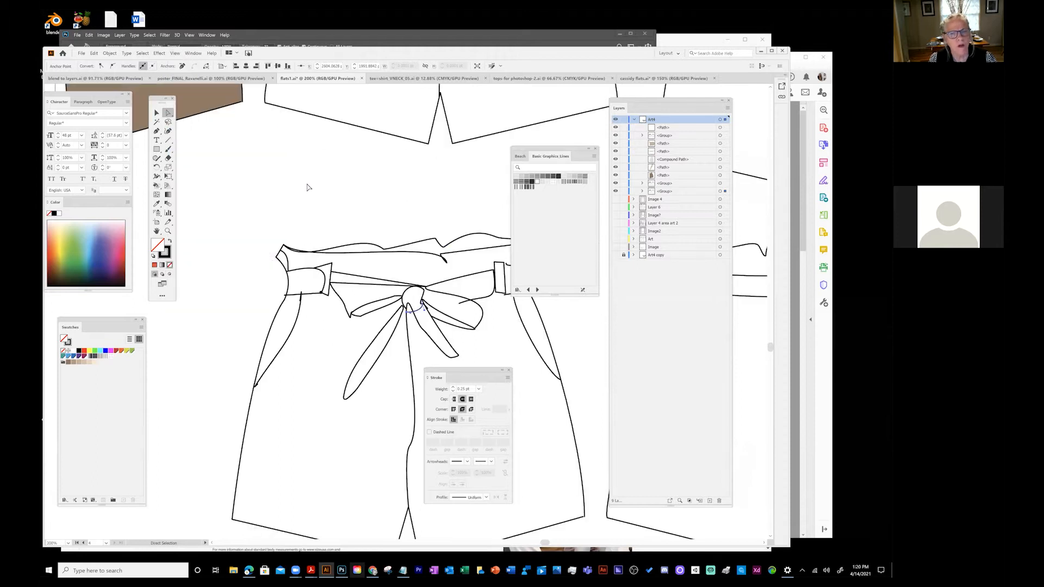
drag(281, 169, 234, 136)
mouse_move(446, 371)
mouse_down()
mouse_move(658, 333)
mouse_move(611, 324)
mouse_up()
key(v)
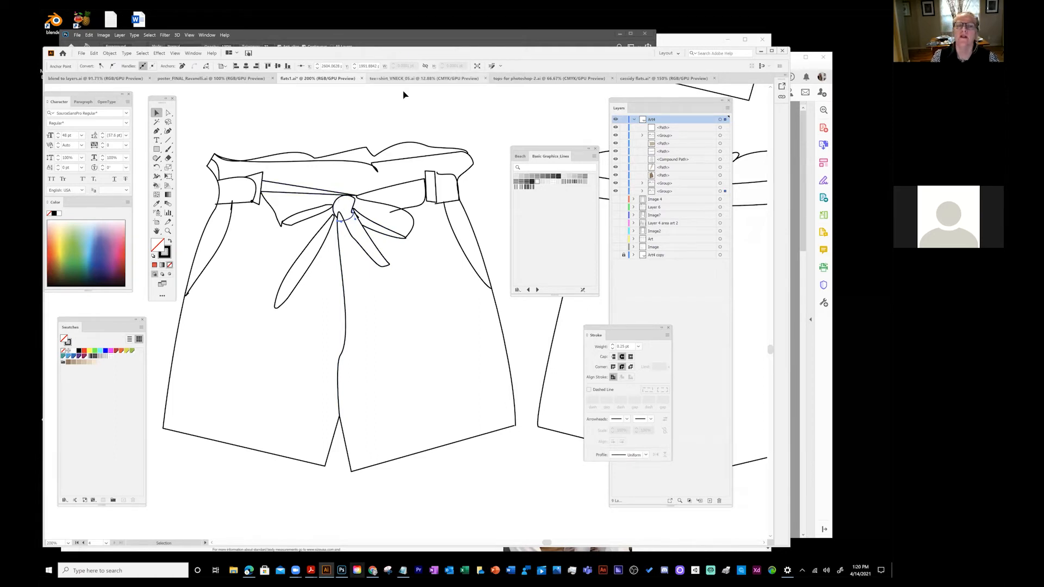
- Dip the waistband edge and reshape a tie strand by dragging their anchors
click(168, 113)
click(375, 171)
mouse_move(374, 169)
mouse_down()
mouse_move(405, 175)
mouse_move(383, 175)
mouse_up()
click(353, 113)
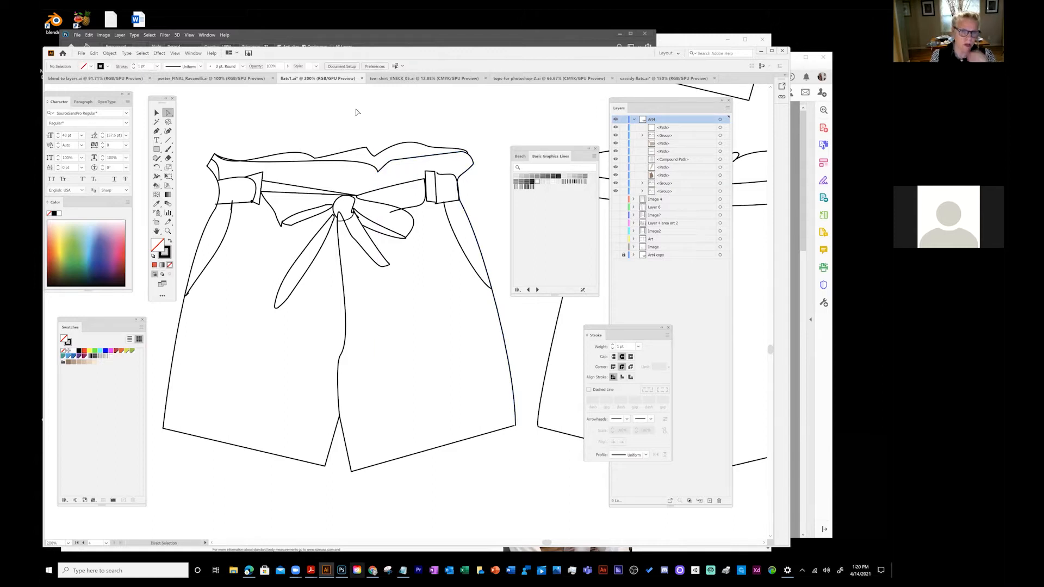
click(338, 213)
drag(338, 215, 337, 220)
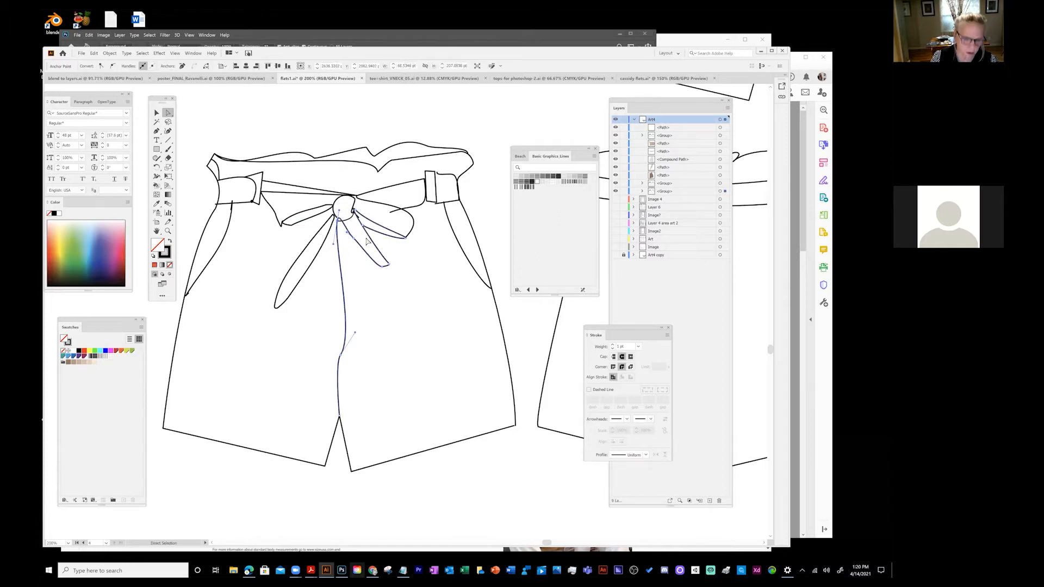
- Zoom in on the bow knot, nudge its anchor to reshape the tie, then zoom back out
key(z)
click(345, 218)
click(344, 220)
drag(420, 367, 252, 123)
click(168, 116)
drag(318, 199, 315, 191)
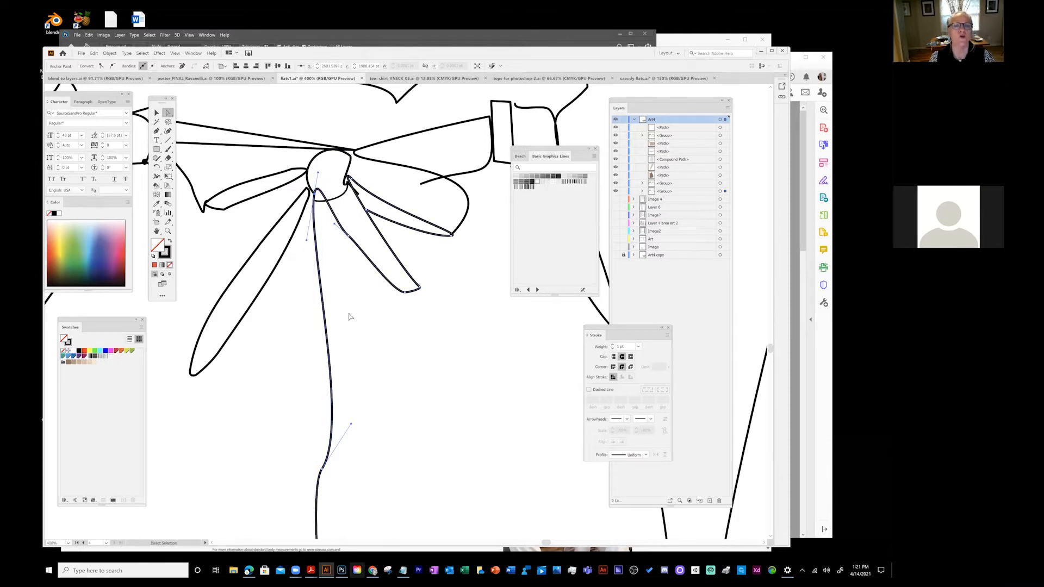
scroll(375, 348, up, 3)
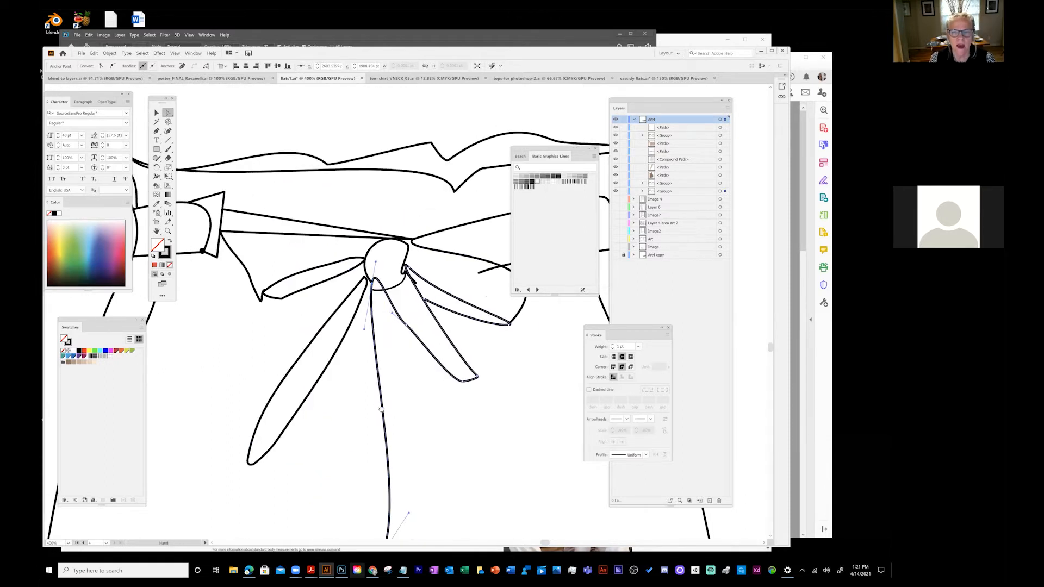
click(474, 253)
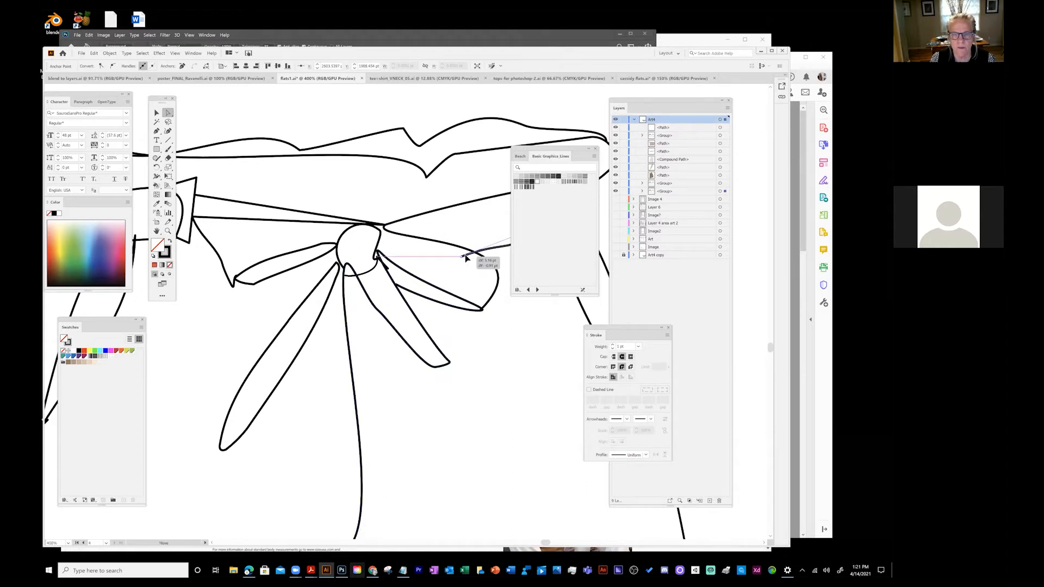
click(175, 54)
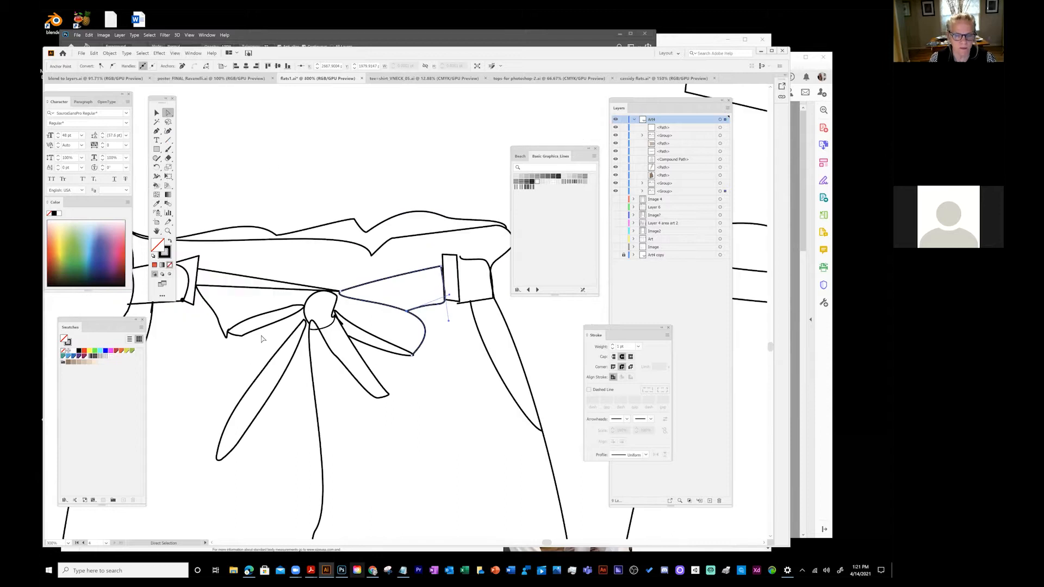
click(174, 53)
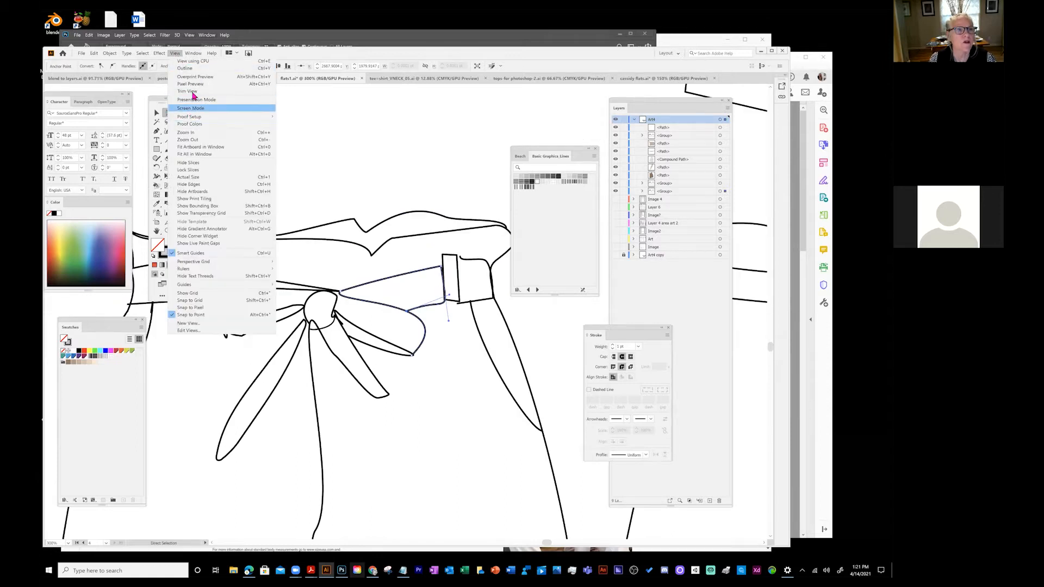
click(193, 140)
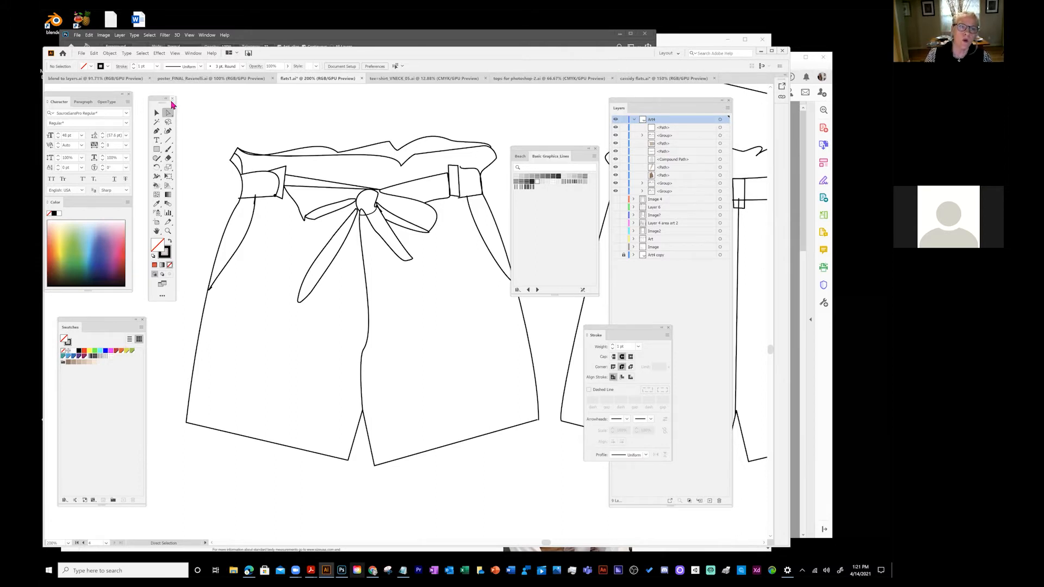
- Open the All Tools drawer from the Edit Toolbar '...' button to browse every tool
drag(154, 102, 163, 102)
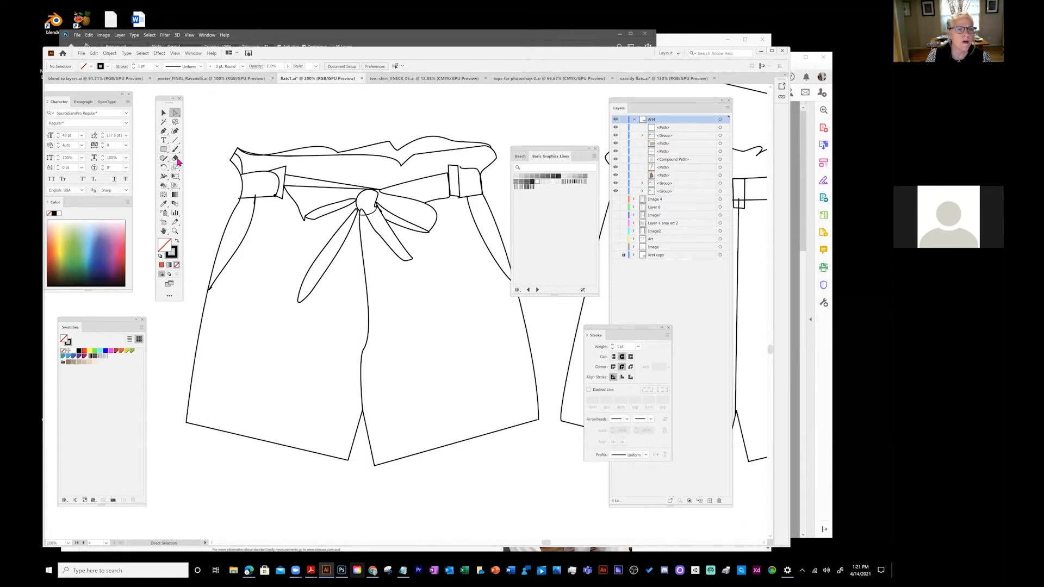
click(169, 298)
mouse_move(275, 139)
mouse_down()
mouse_move(277, 373)
mouse_move(289, 129)
mouse_move(246, 107)
mouse_up()
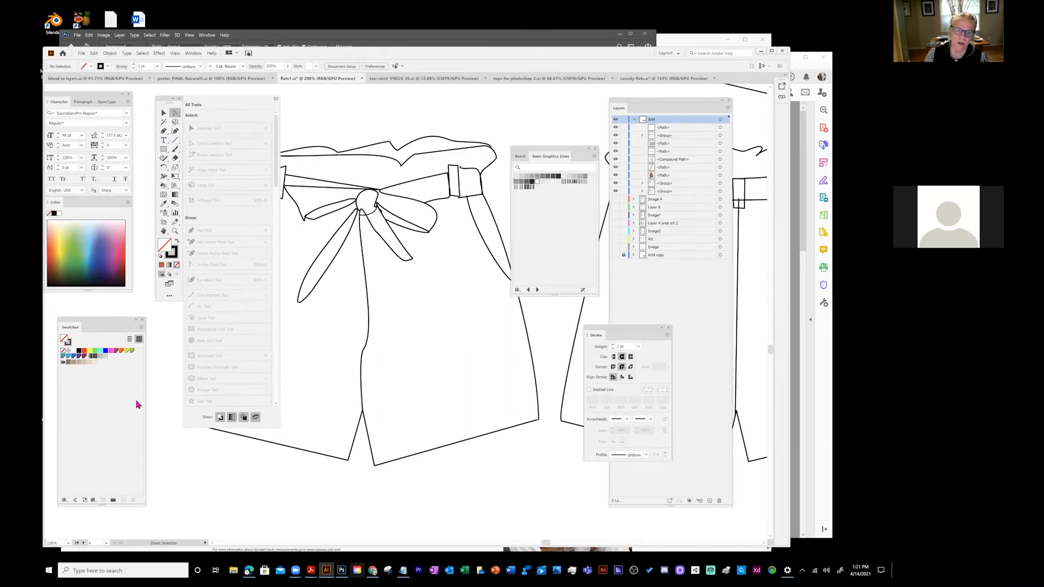
- Scroll through the All Tools drawer, then close it
drag(276, 181, 280, 450)
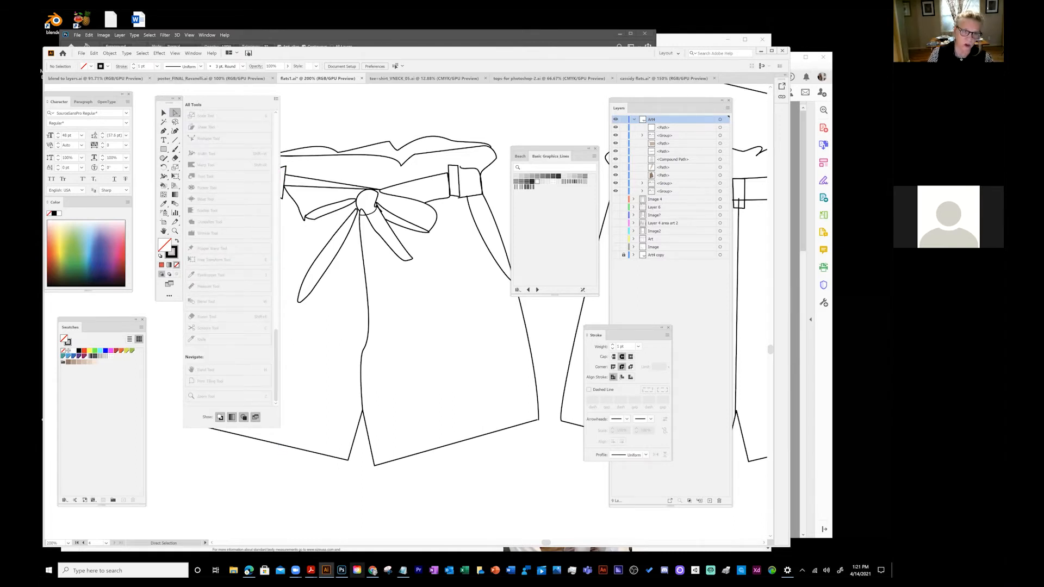
click(254, 441)
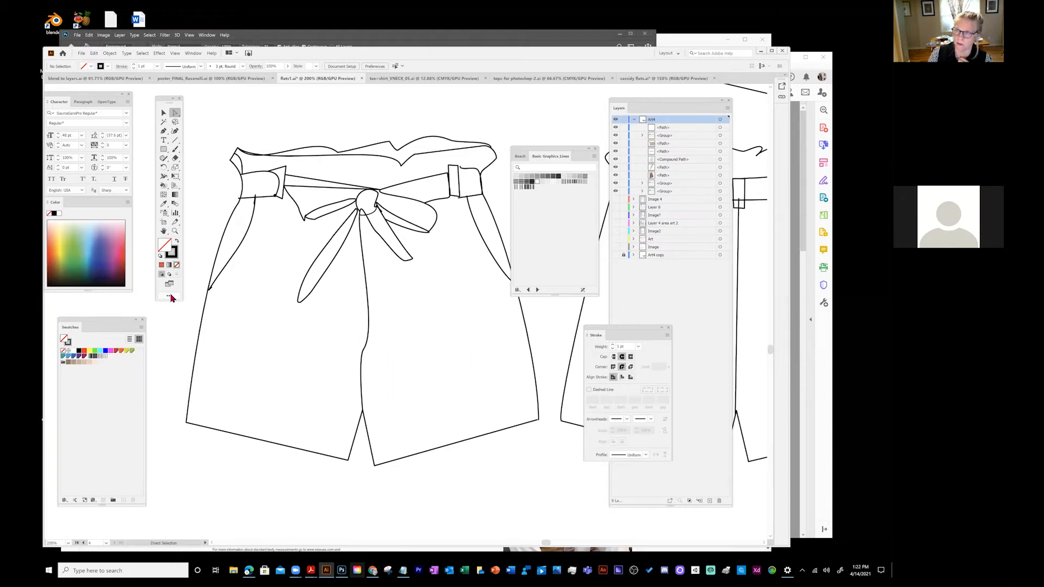
click(193, 54)
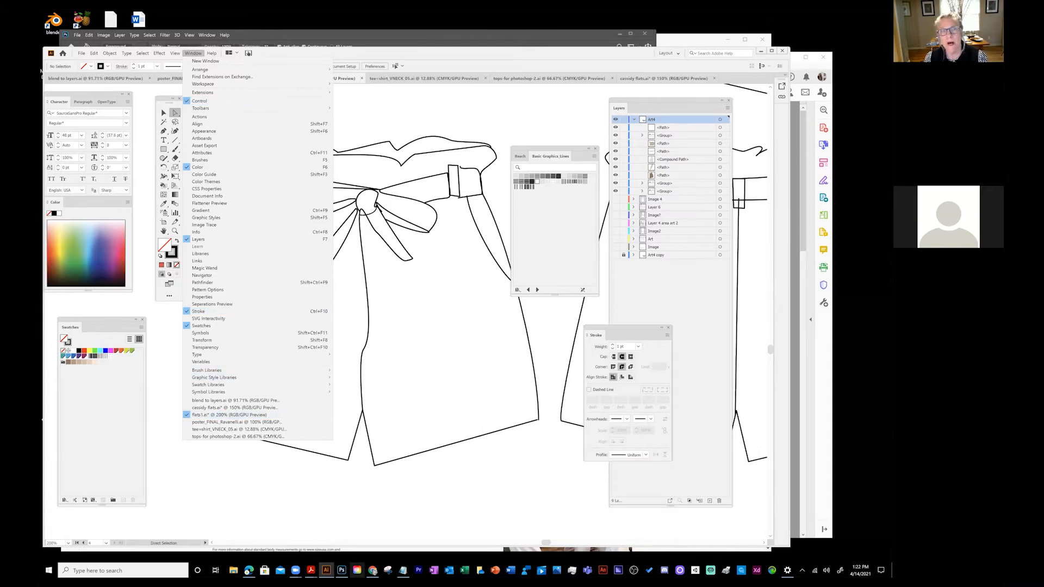
click(290, 416)
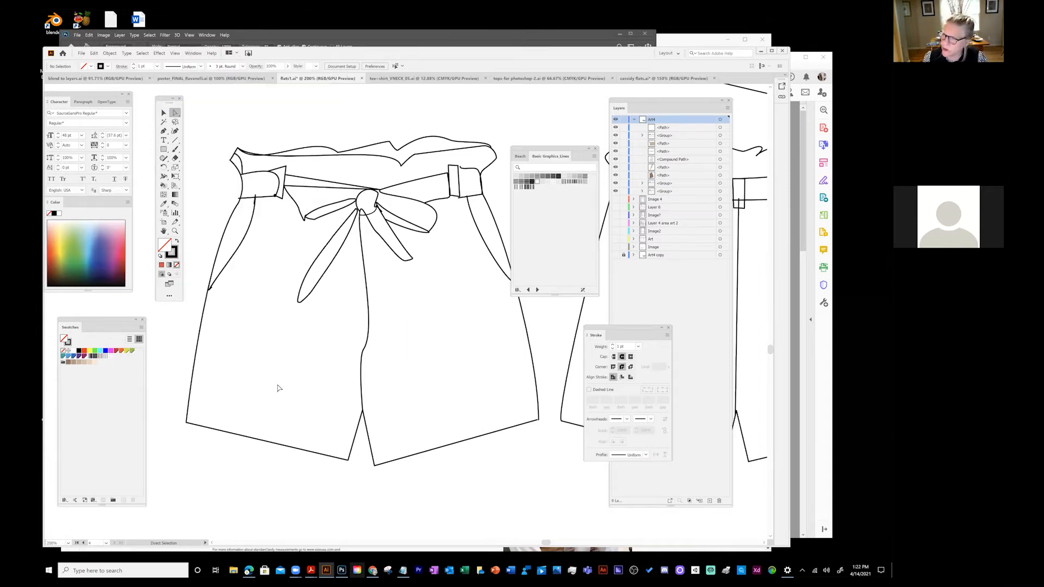
click(127, 54)
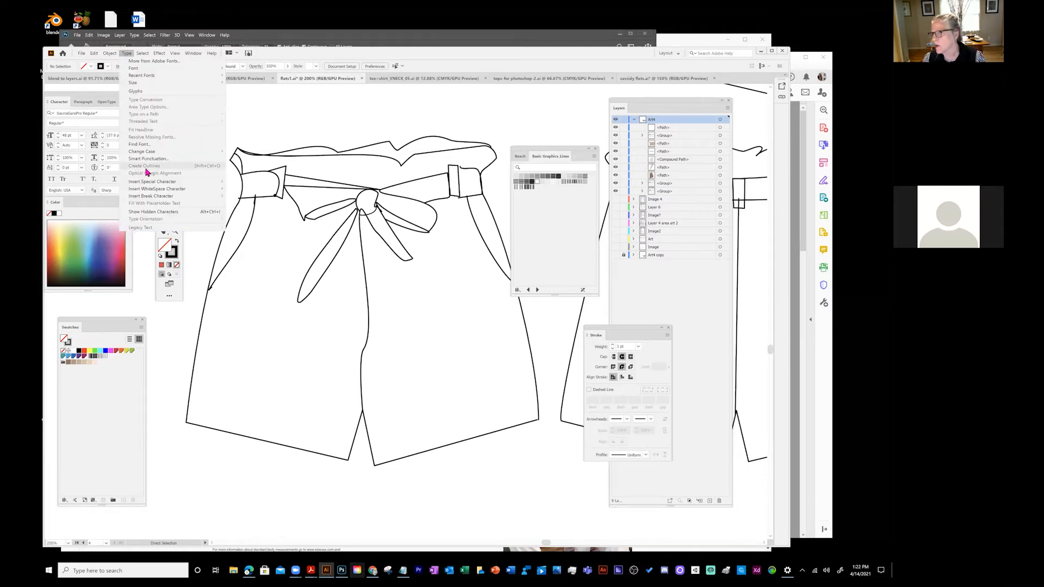
click(261, 437)
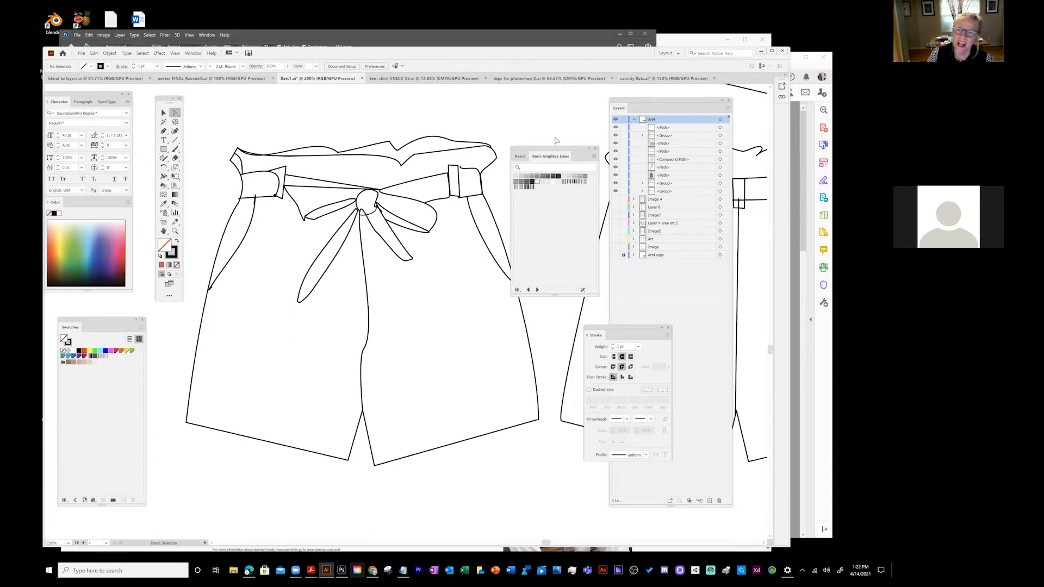
drag(163, 186, 216, 191)
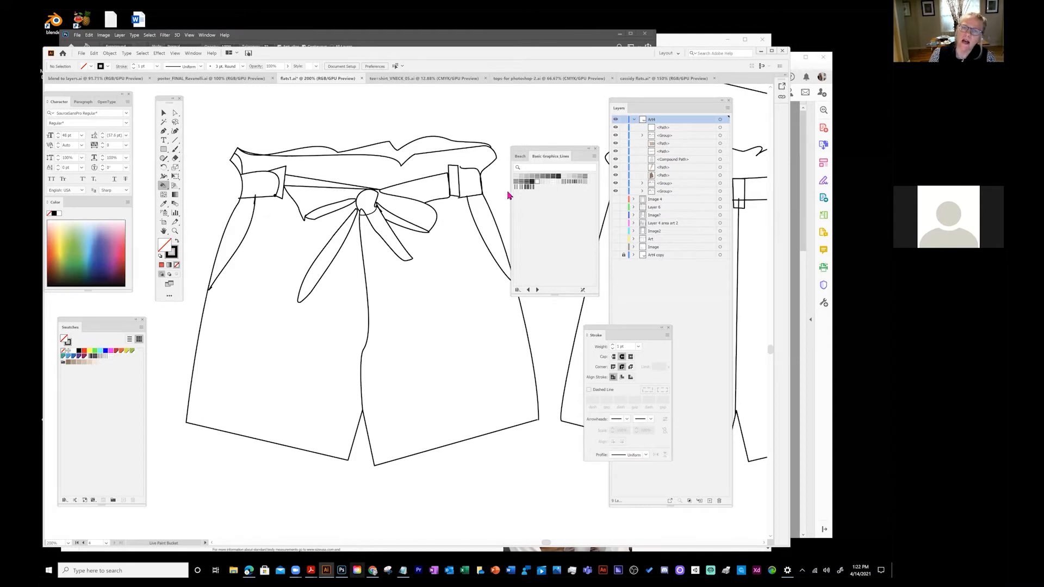
click(175, 112)
drag(360, 207, 355, 208)
click(402, 274)
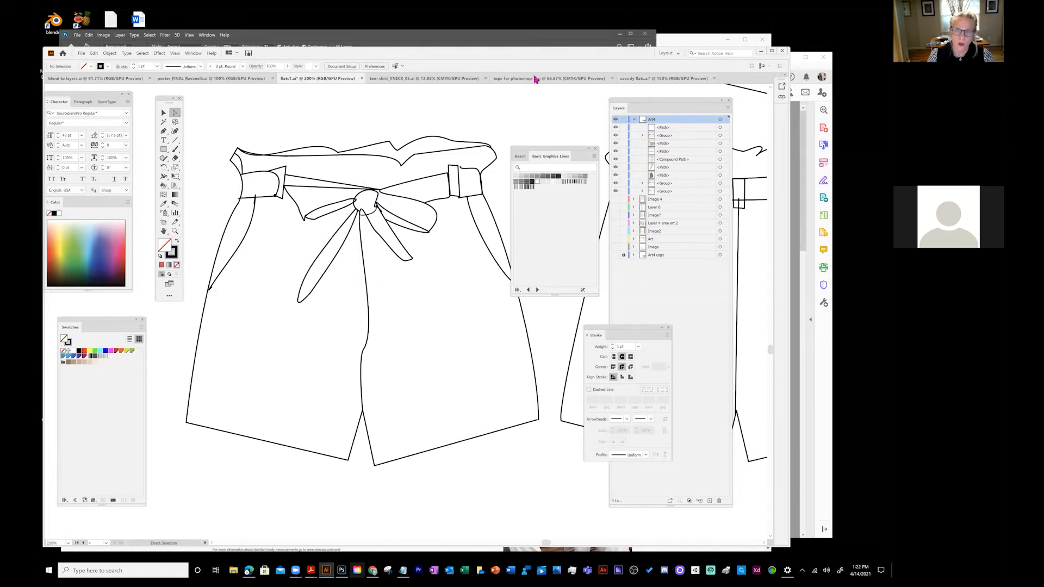
- Tear off the Basic Graphics_Lines swatches, lasso-select the shorts, and arrange the swatch panels
drag(564, 156, 721, 304)
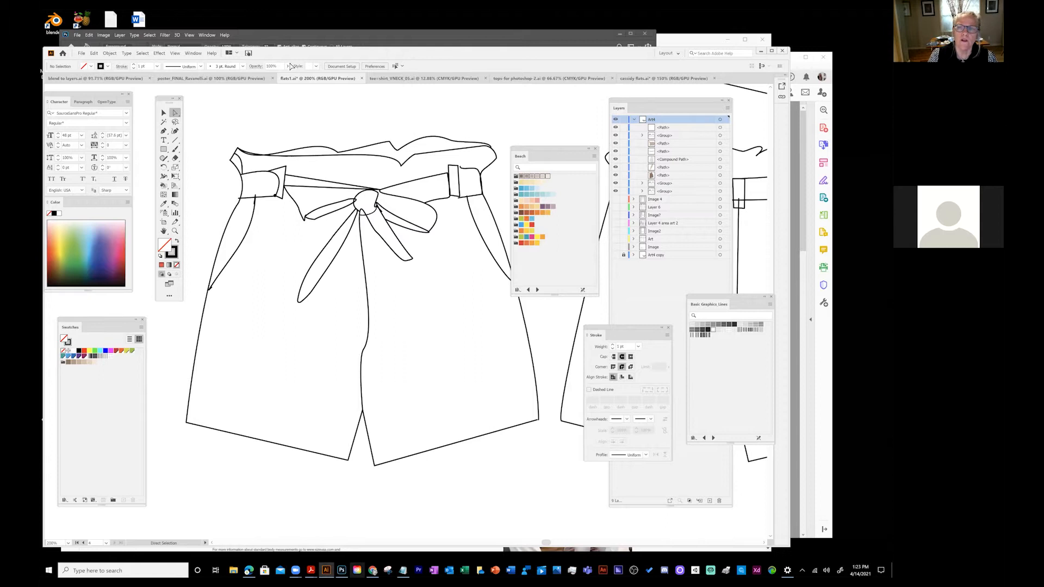
drag(522, 151, 536, 142)
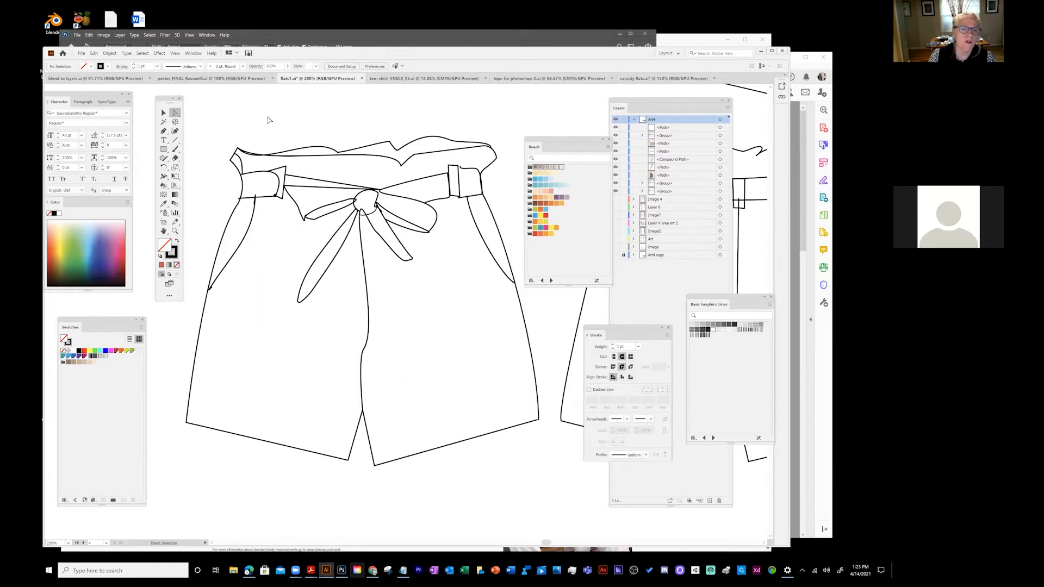
click(164, 114)
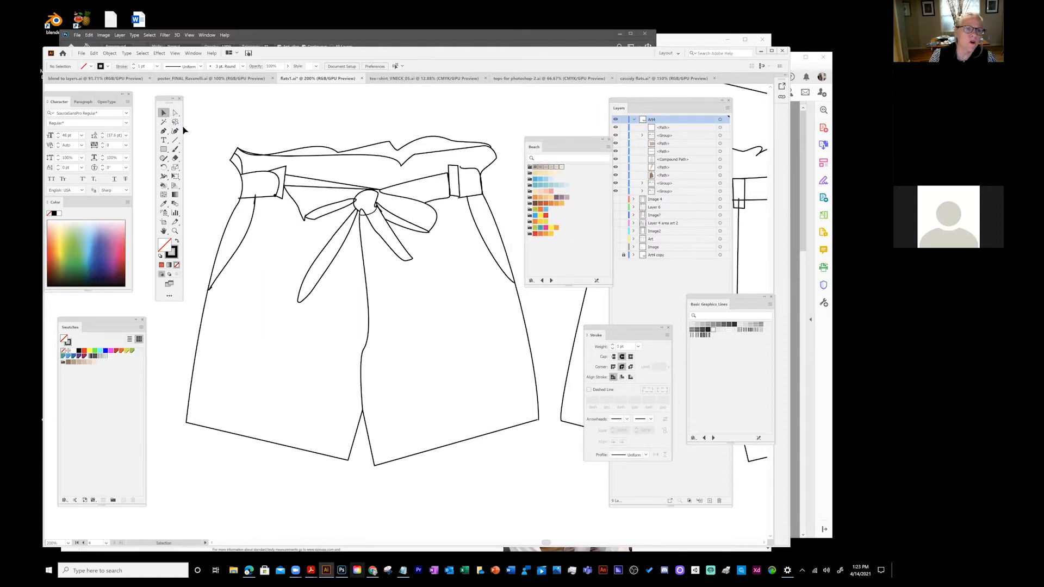
click(174, 122)
mouse_move(216, 124)
mouse_down()
mouse_move(197, 250)
mouse_move(186, 442)
mouse_move(241, 485)
mouse_move(349, 506)
mouse_move(512, 474)
mouse_move(551, 439)
mouse_move(536, 126)
mouse_move(426, 110)
mouse_move(220, 117)
mouse_up()
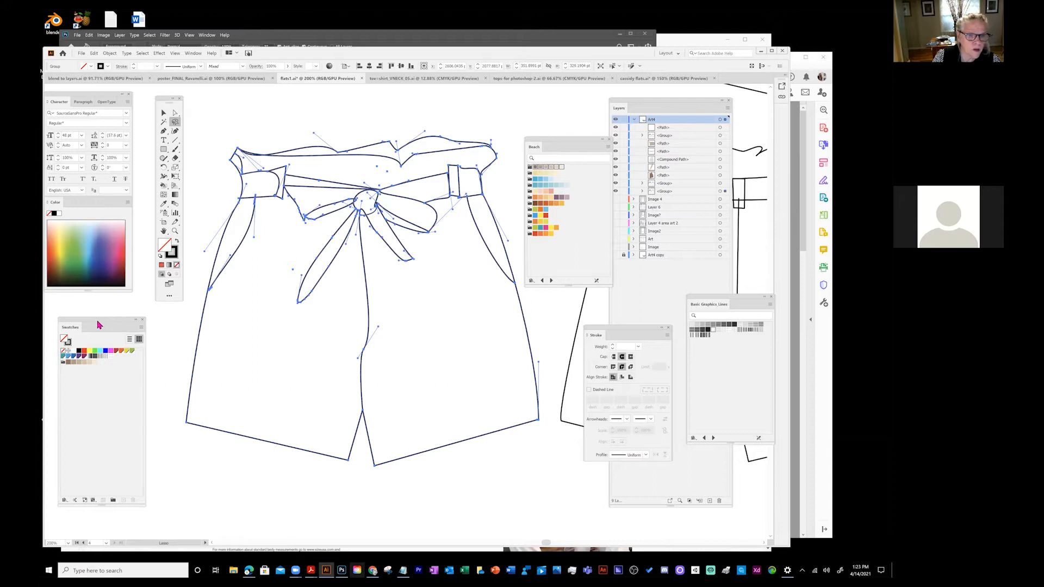
mouse_move(110, 324)
mouse_down()
mouse_move(379, 310)
mouse_move(110, 327)
mouse_up()
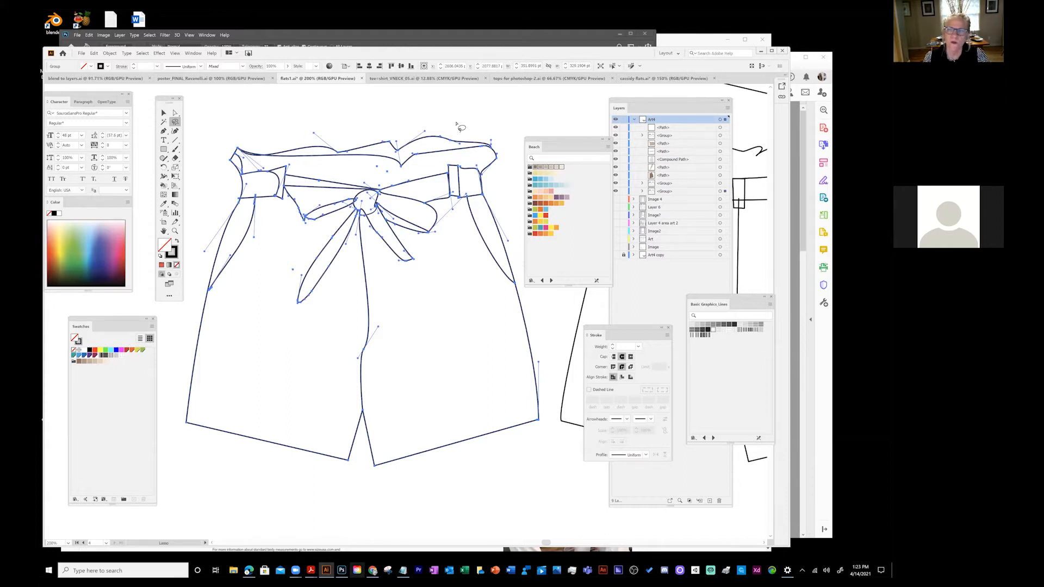
- Deselect the artwork and drag the Beach orange-brown and light-blue groups into Swatches
click(164, 112)
click(344, 266)
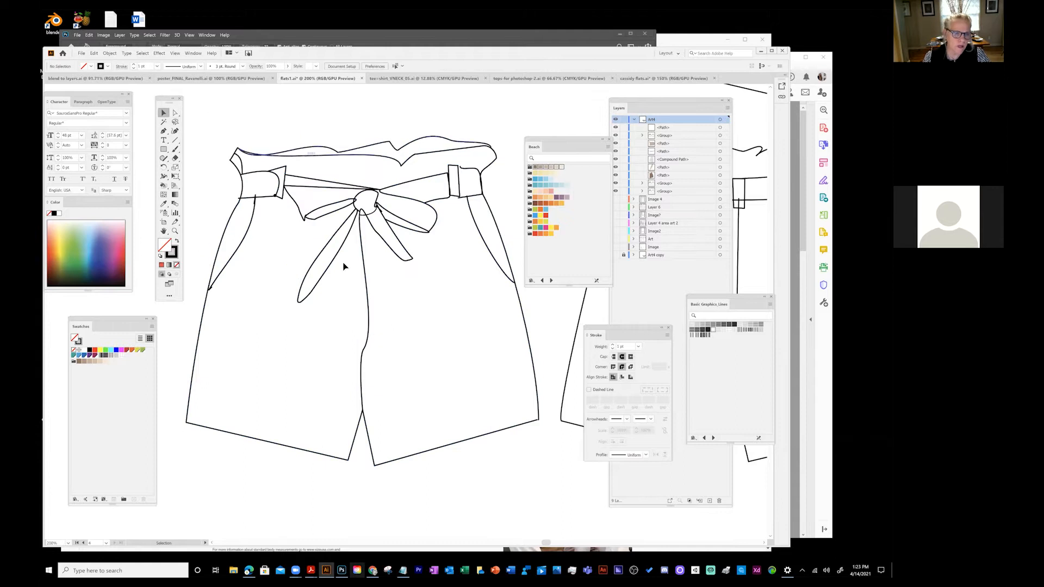
drag(532, 207, 131, 403)
drag(531, 180, 109, 438)
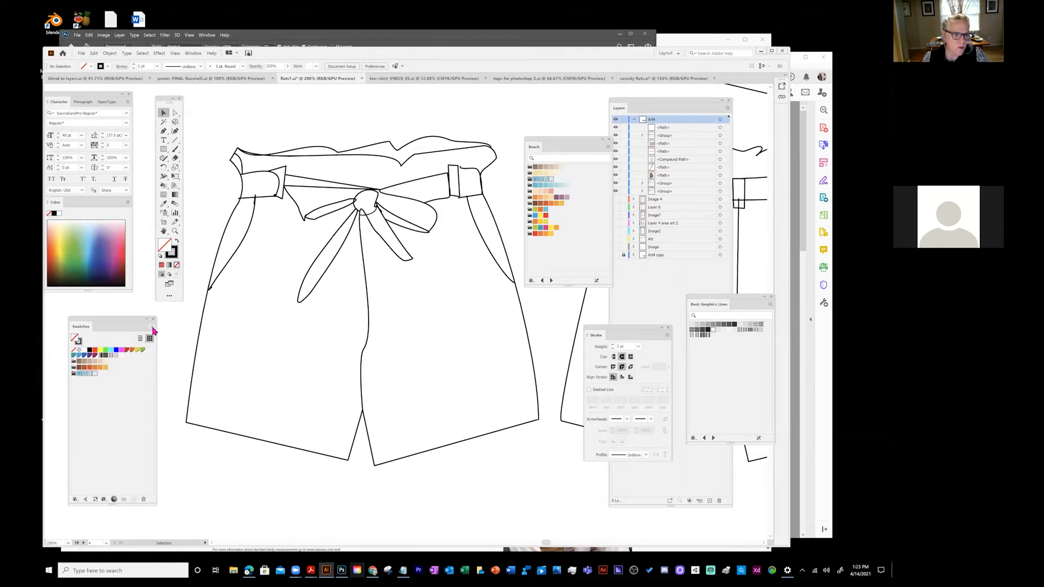
- Open the Decorative Legacy pattern library and move its panel nearer the shorts
click(152, 326)
mouse_move(207, 464)
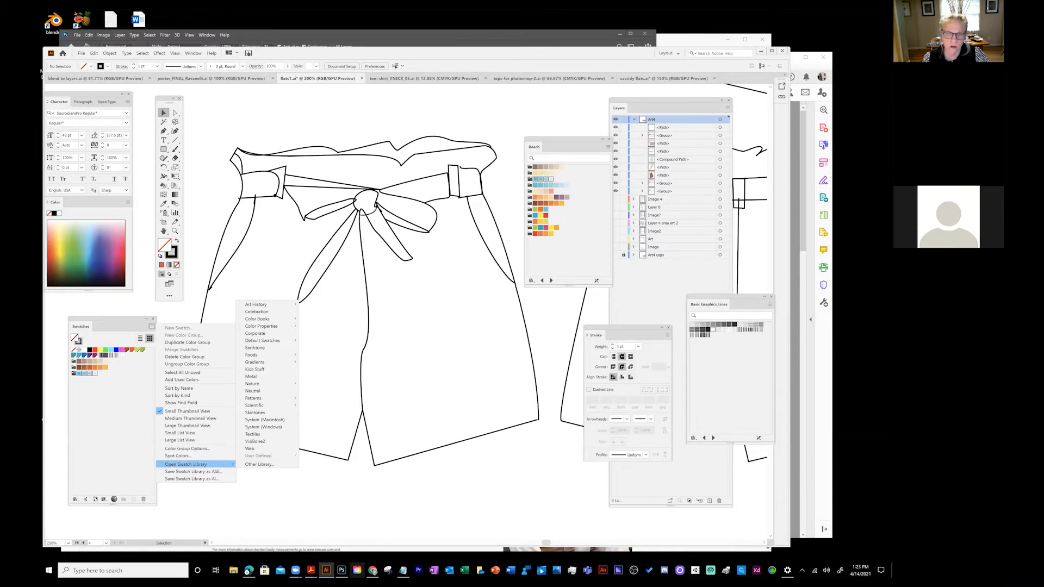
mouse_move(281, 407)
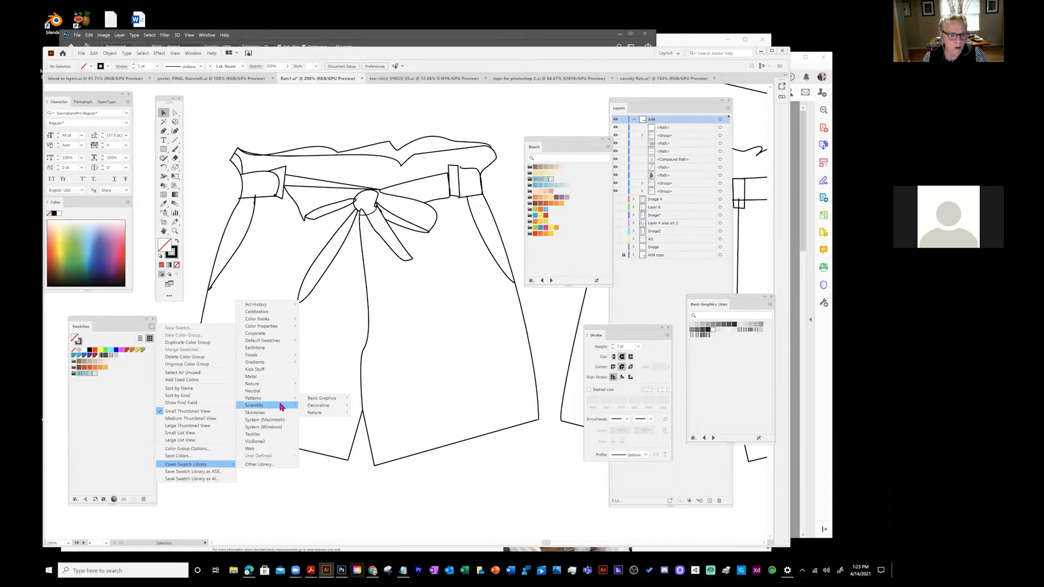
mouse_move(319, 407)
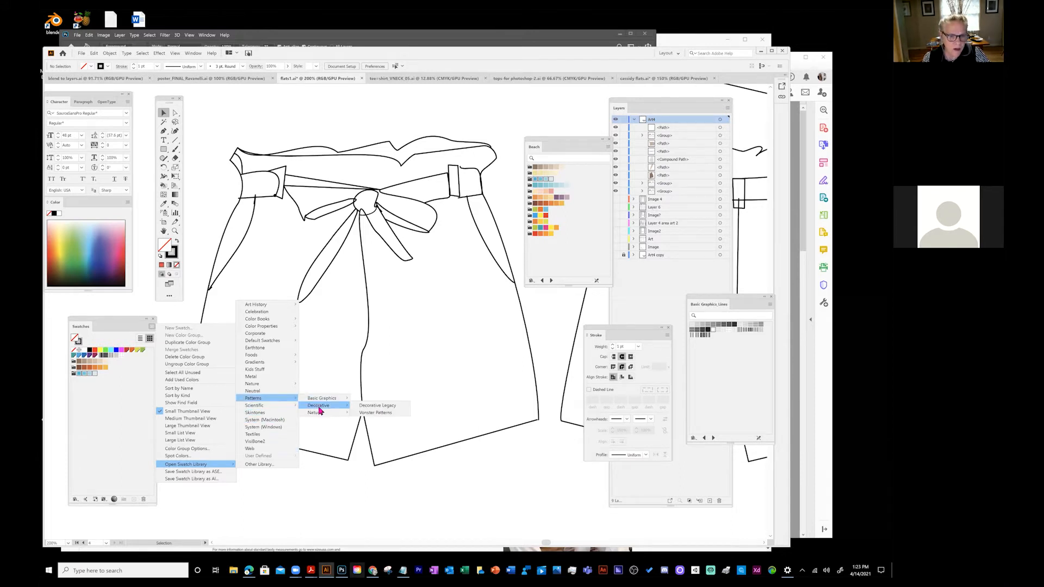
click(375, 406)
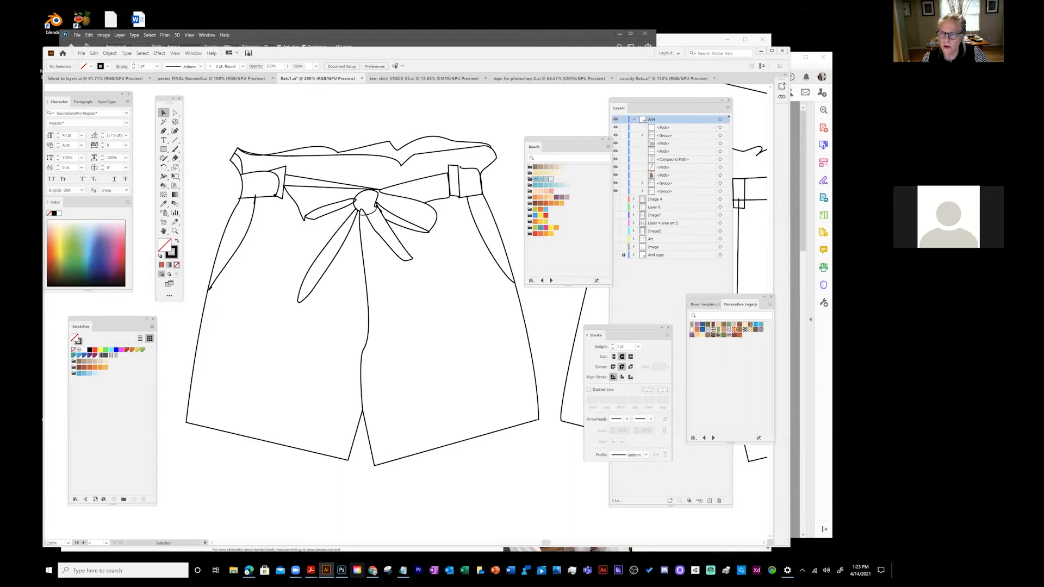
drag(741, 304, 467, 261)
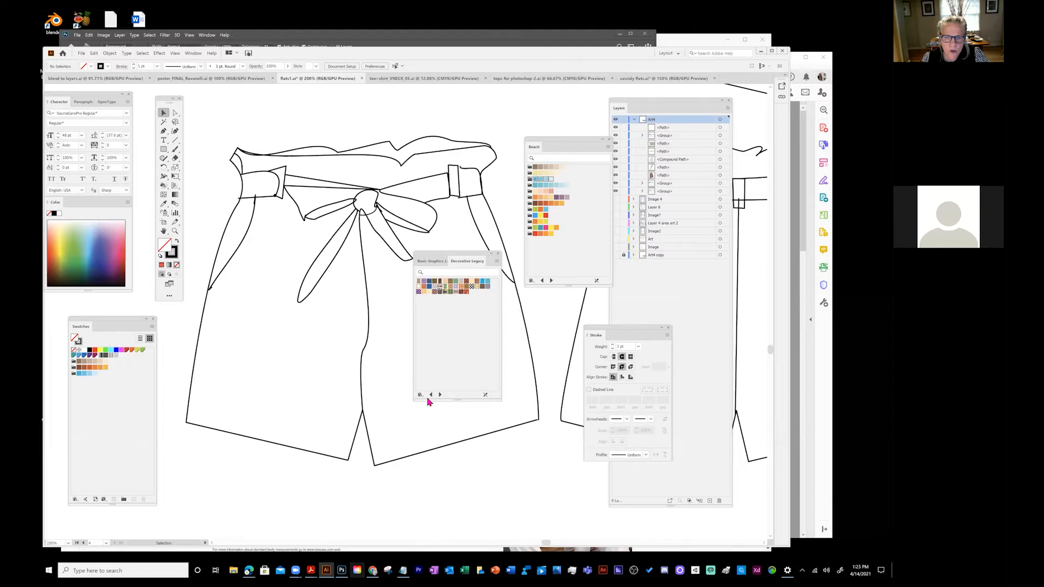
- Step through Vonster Patterns, Nature_Animal Skins and Analogous, setting Large List View and enlarging the panel
click(440, 395)
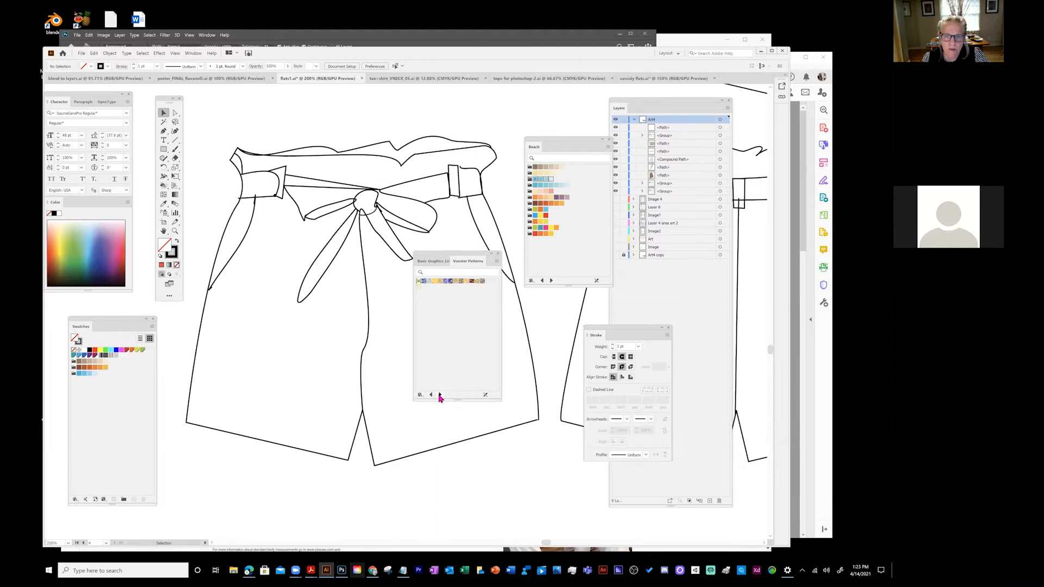
click(439, 395)
click(440, 395)
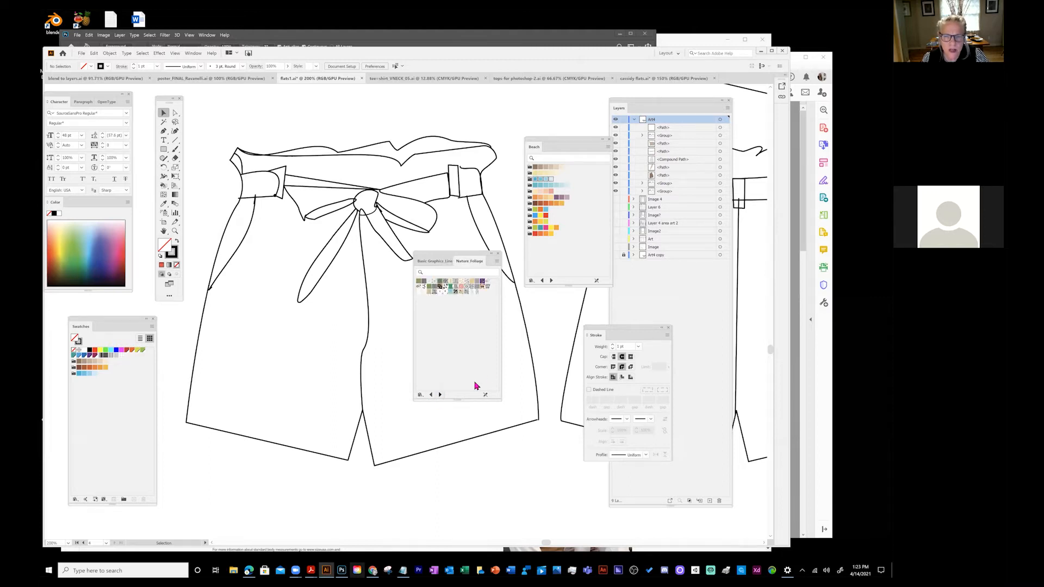
click(496, 262)
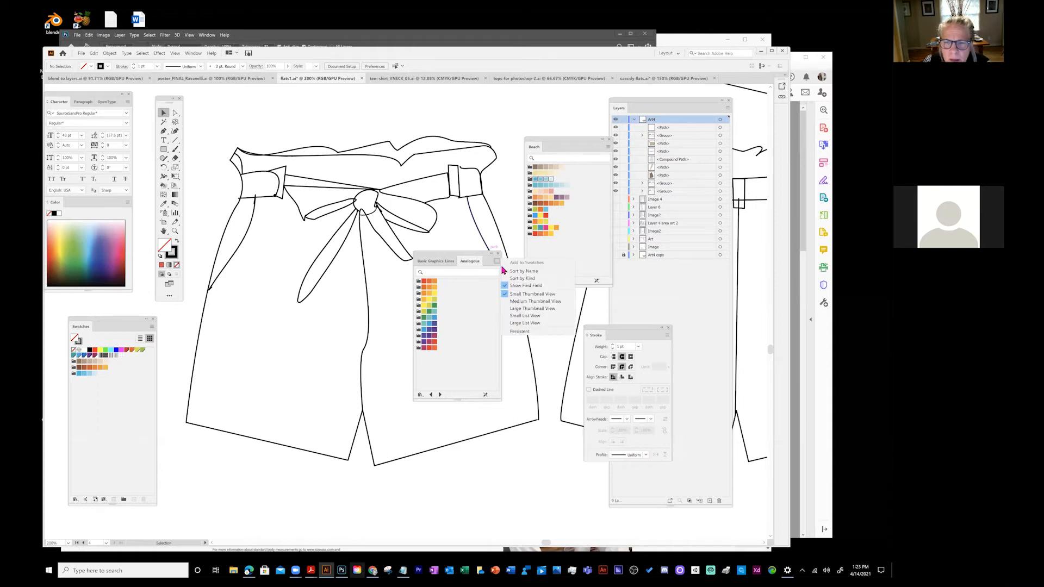
click(525, 324)
drag(500, 400, 517, 524)
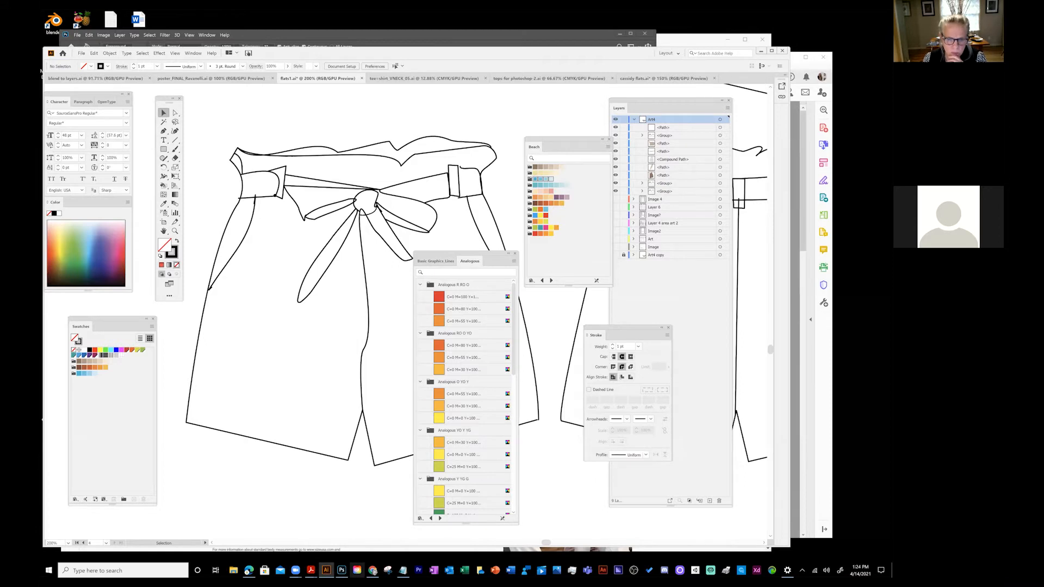
click(430, 519)
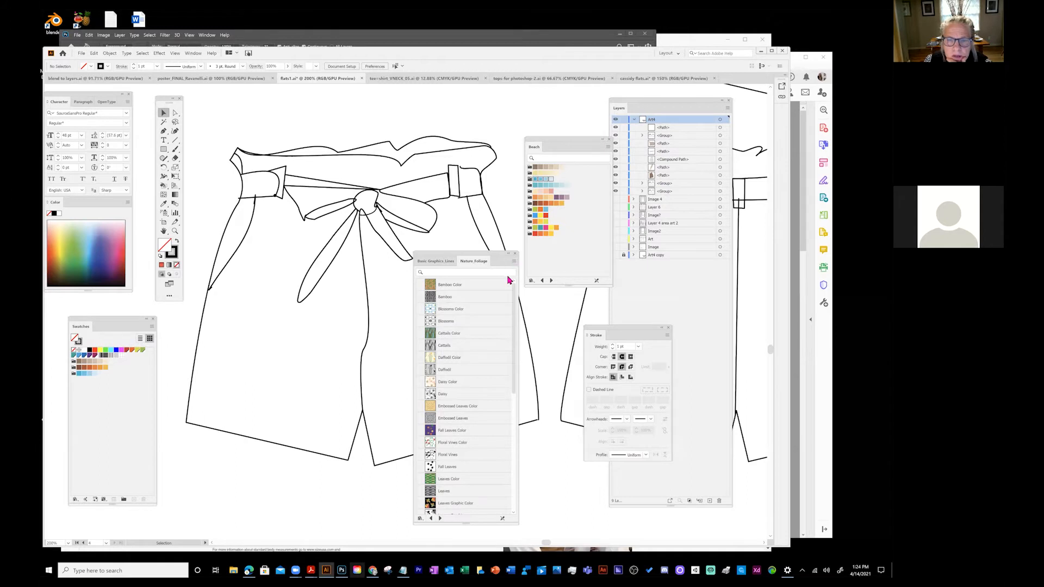
drag(452, 252, 340, 103)
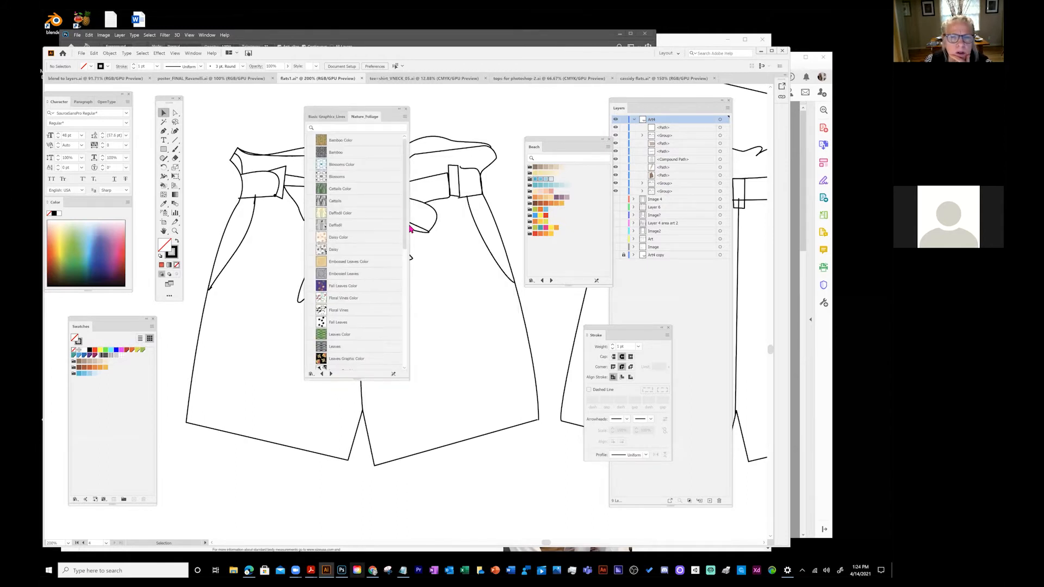
- Step back through the libraries to Decorative Legacy and move its panel beside the shorts
click(404, 117)
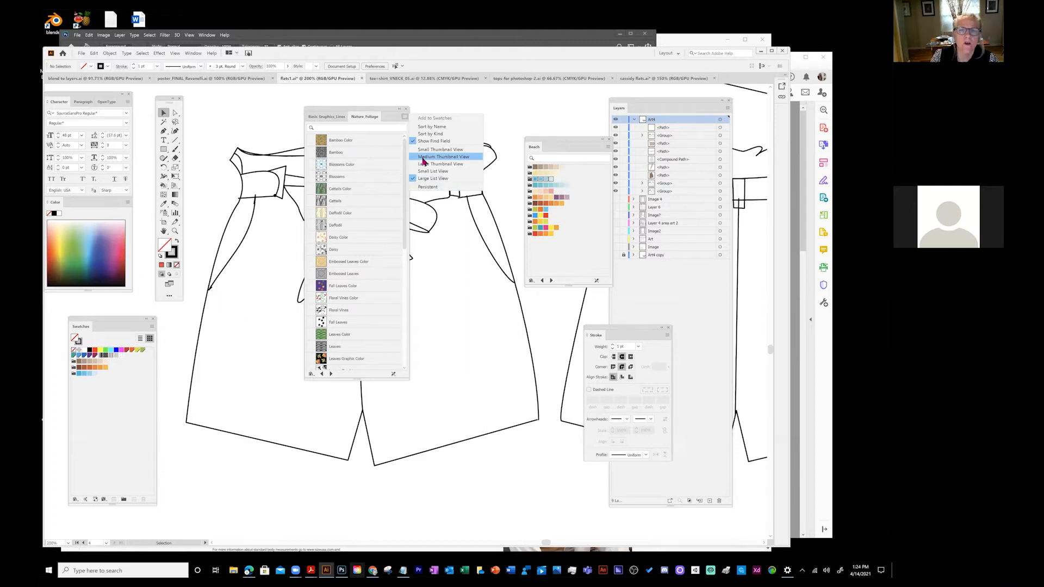
click(331, 374)
click(323, 374)
click(322, 374)
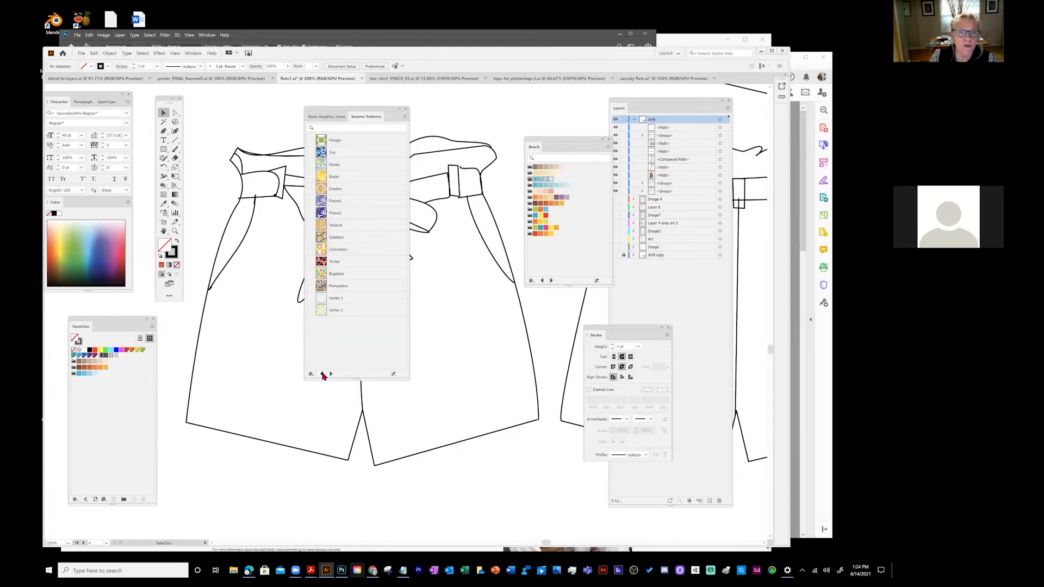
click(322, 374)
click(322, 374)
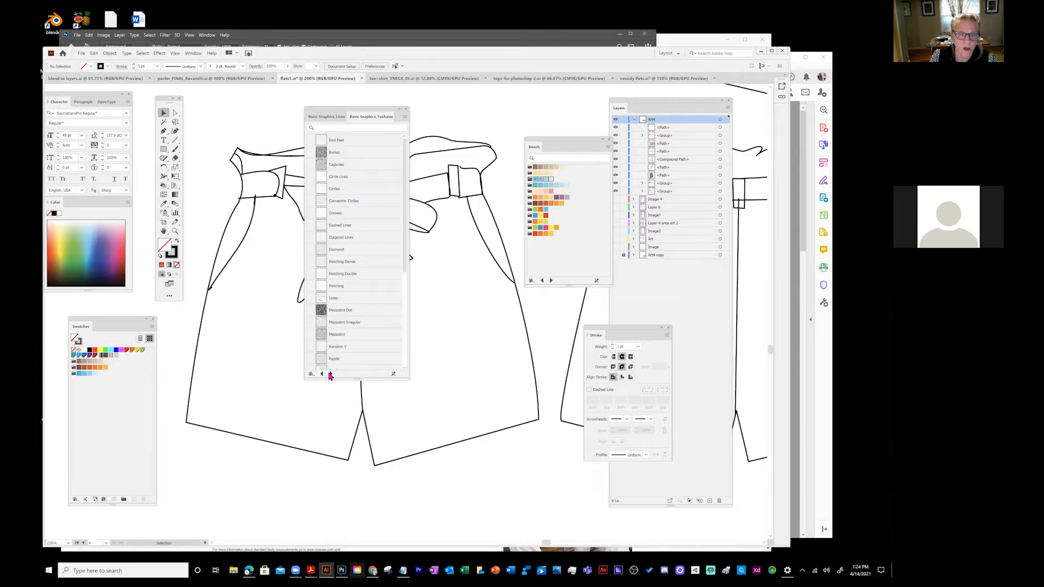
click(329, 374)
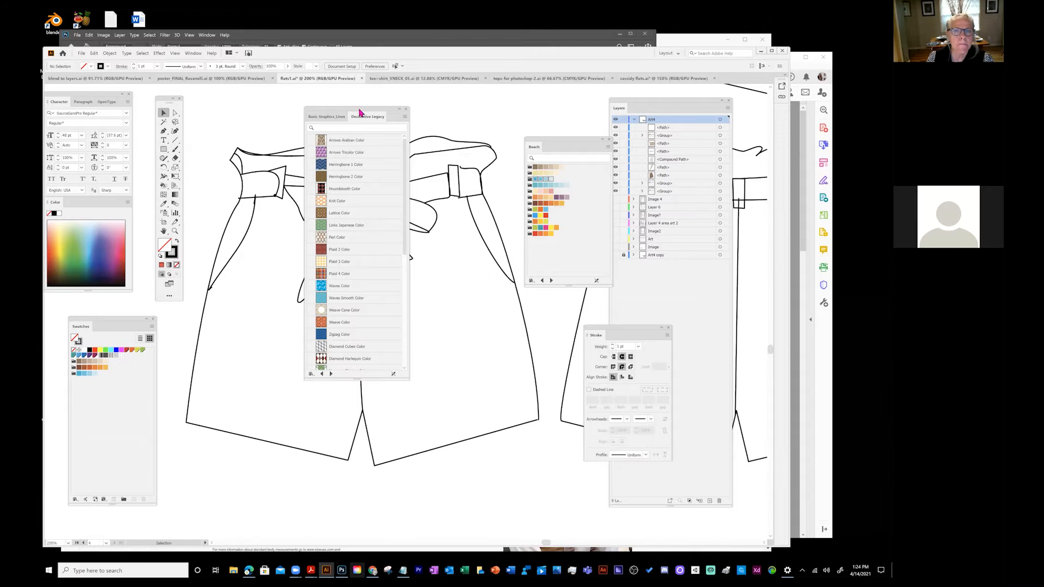
drag(359, 113, 456, 222)
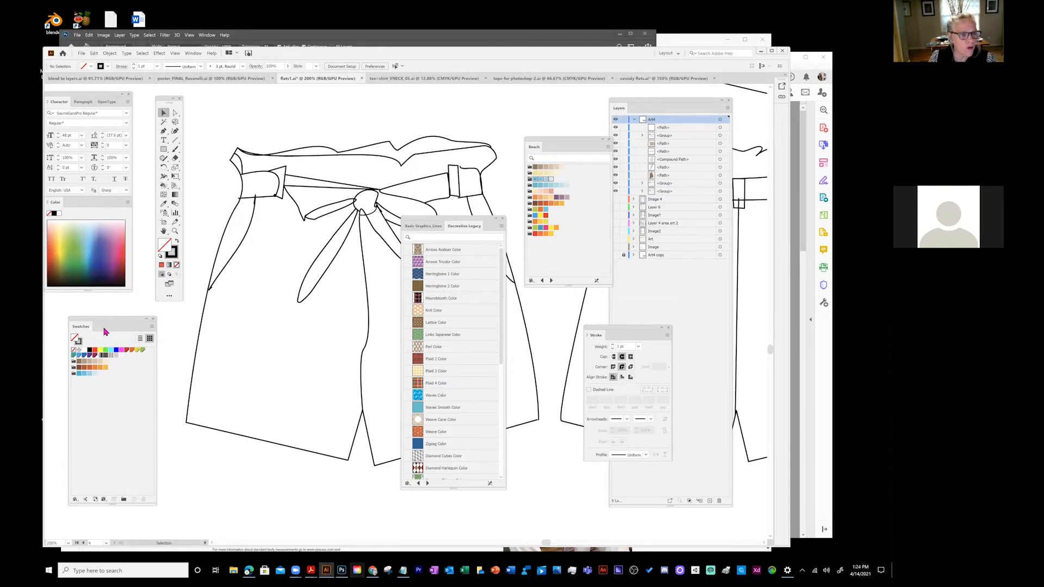
click(152, 327)
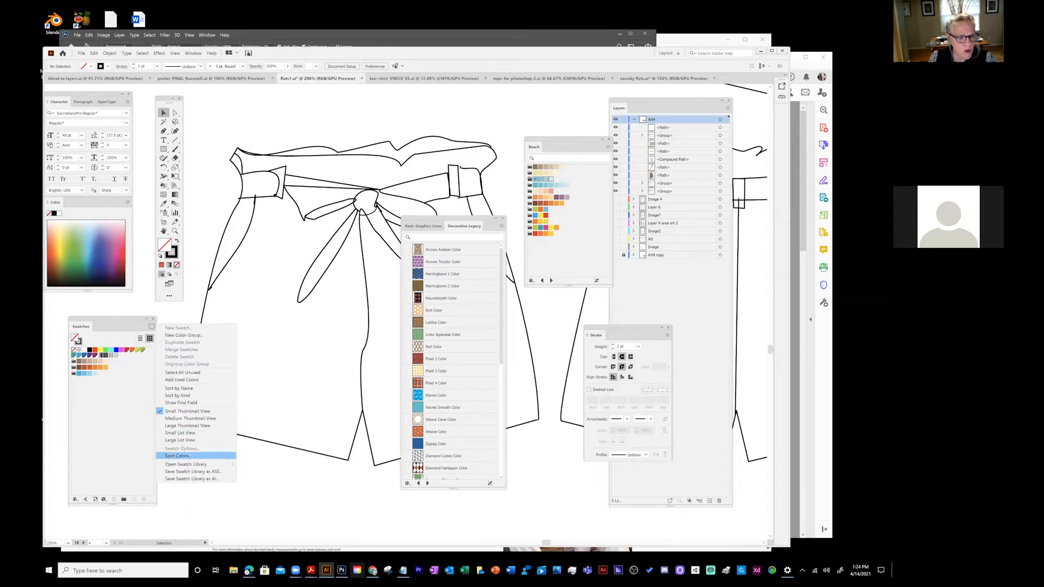
- Open the Basic Graphics_Dots pattern library as its own taller panel in list view
mouse_move(190, 464)
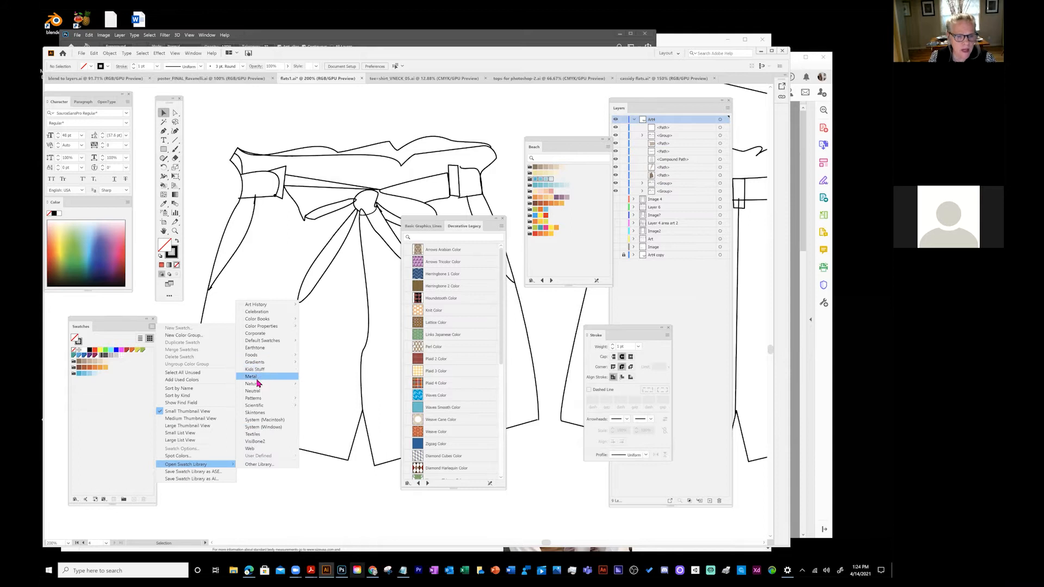
mouse_move(260, 398)
mouse_move(322, 402)
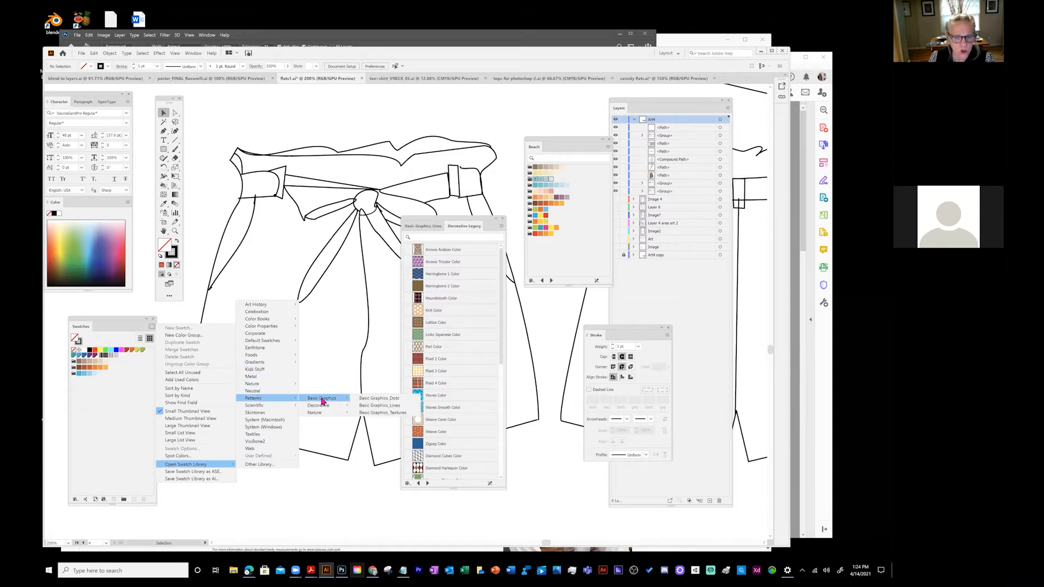
click(374, 401)
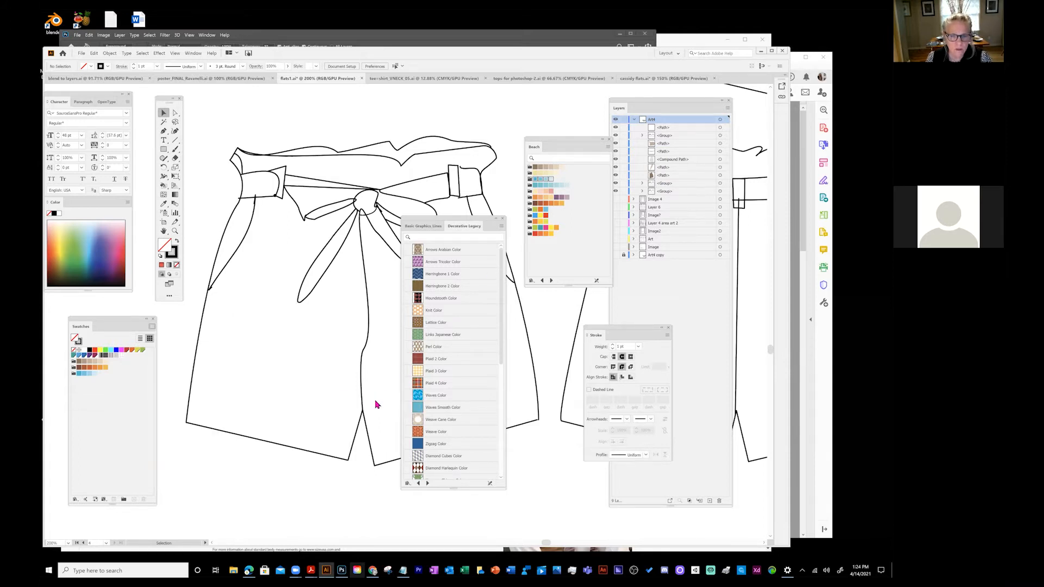
drag(565, 145, 268, 225)
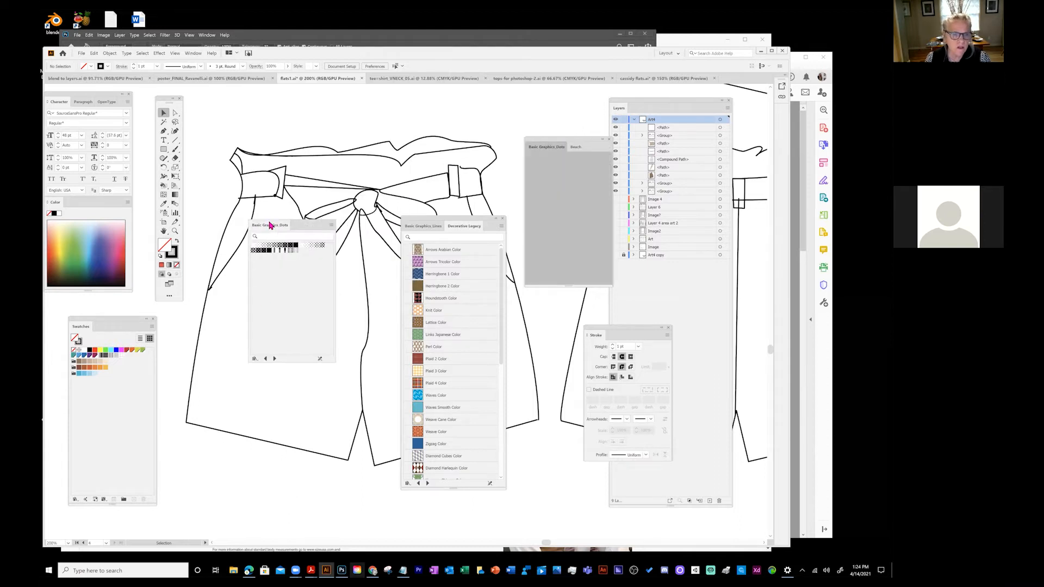
click(332, 225)
click(351, 287)
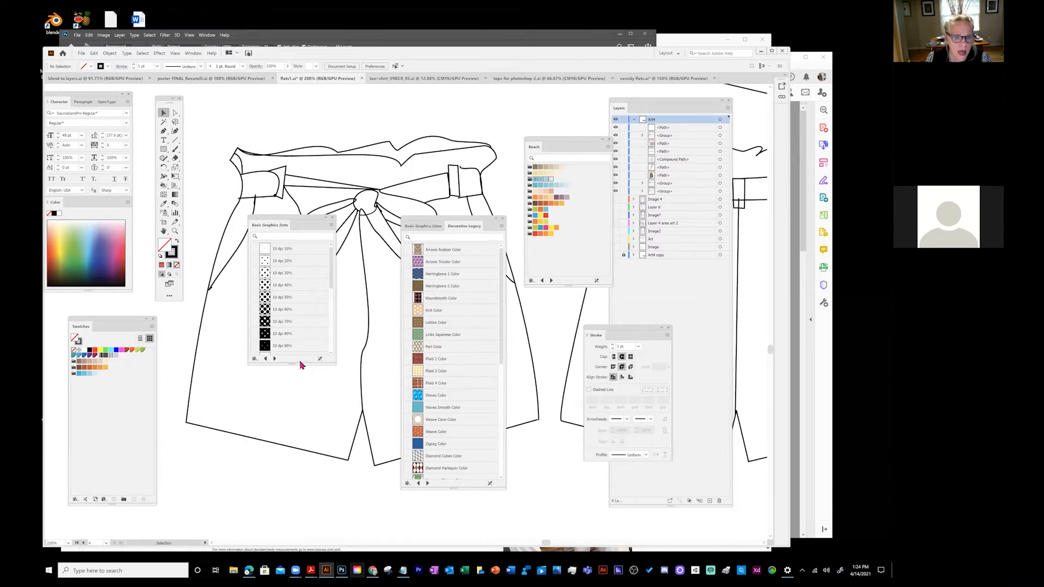
drag(294, 364, 292, 500)
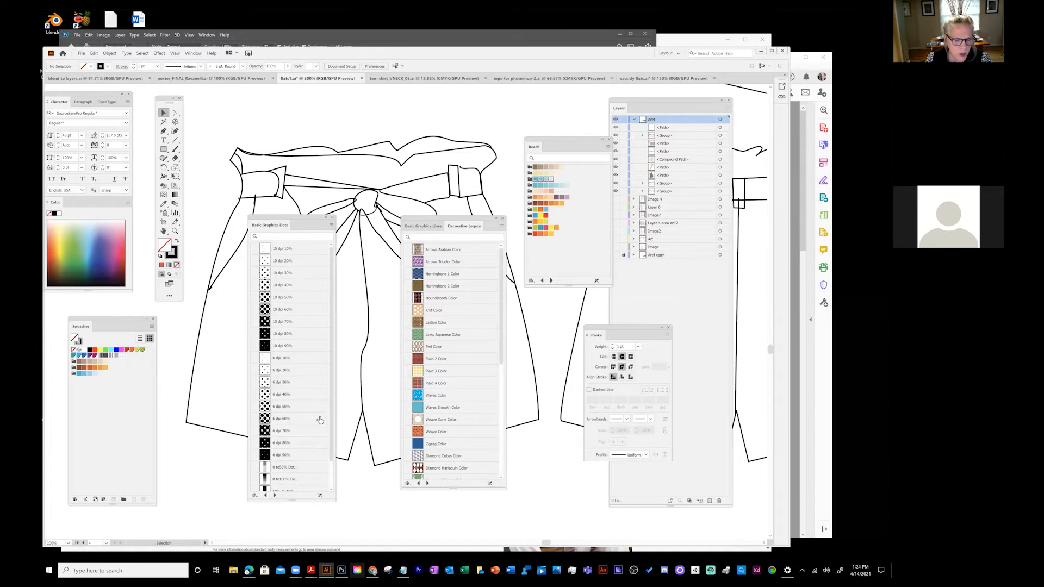
- Switch to the Vonster Patterns library and add Splatterz to the swatches
click(274, 495)
click(275, 495)
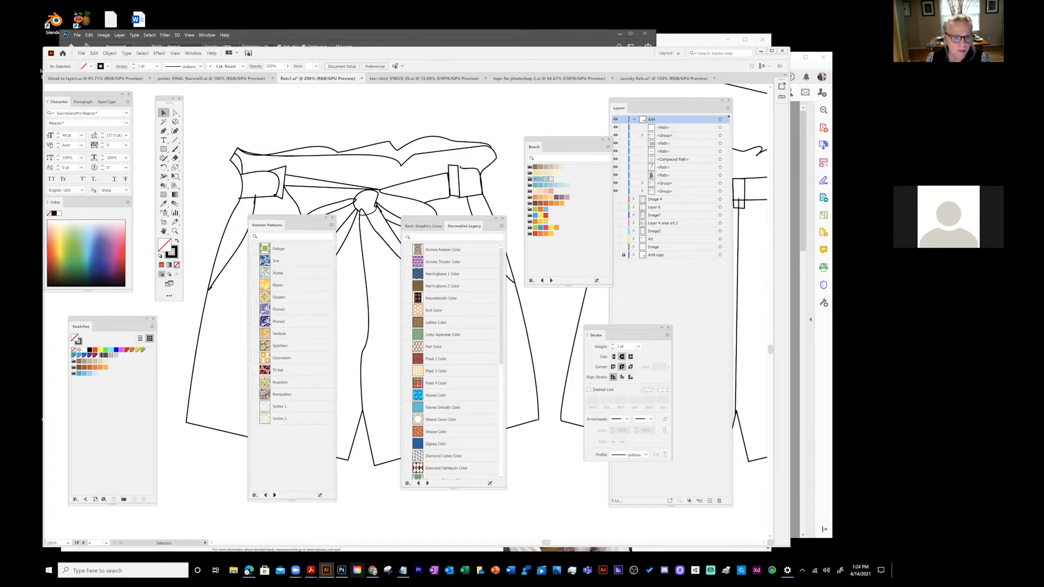
click(263, 348)
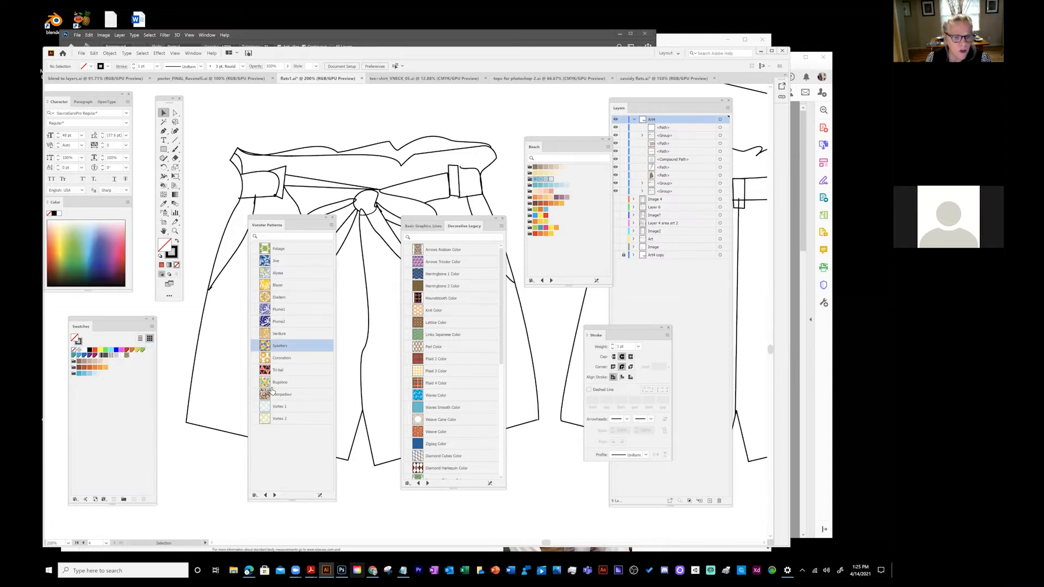
click(232, 392)
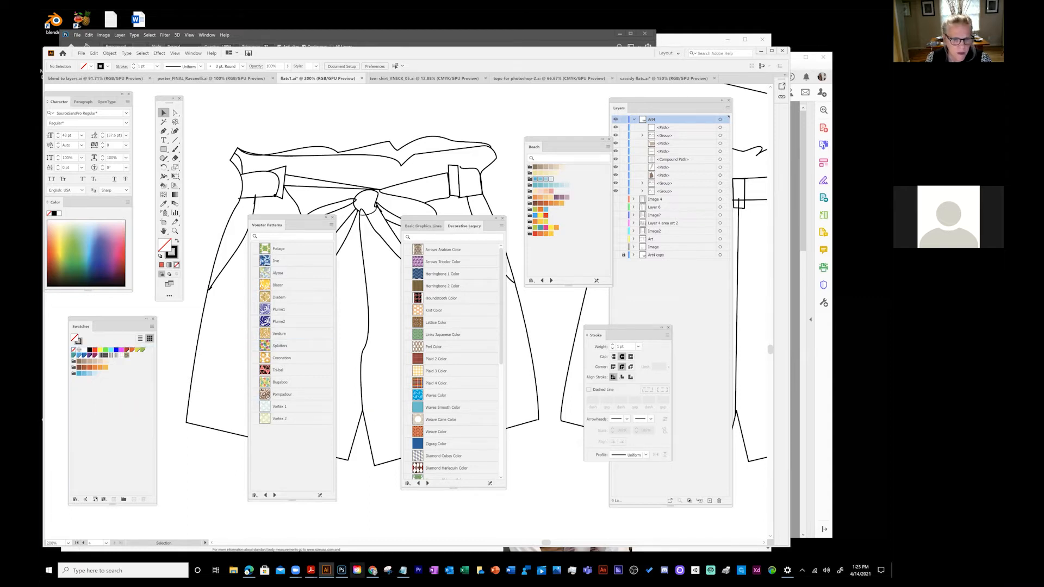
- Return to Basic Graphics_Dots and add the 6 dpi 40% dot pattern to the swatches
click(254, 494)
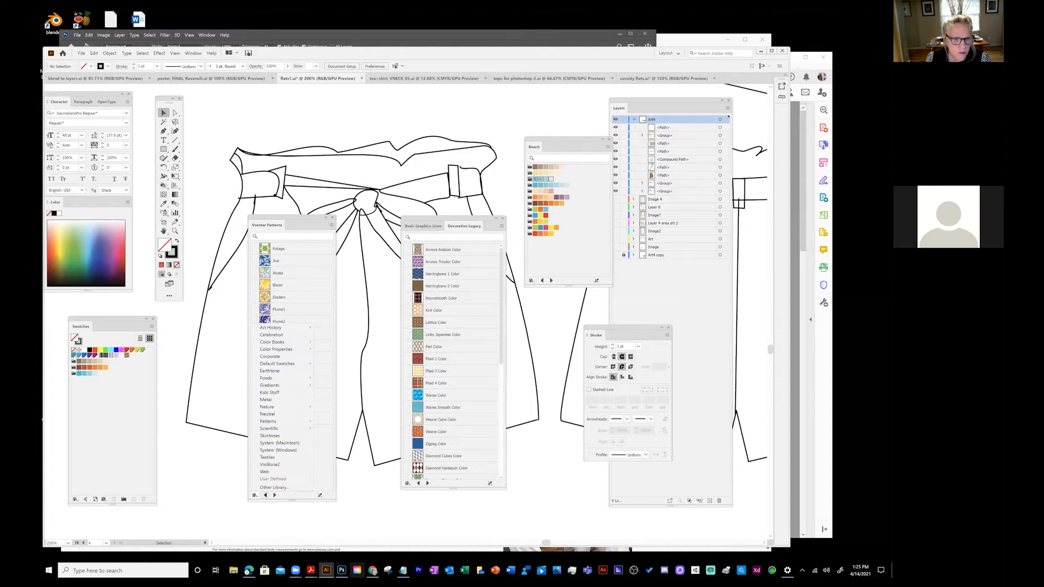
click(265, 495)
click(266, 495)
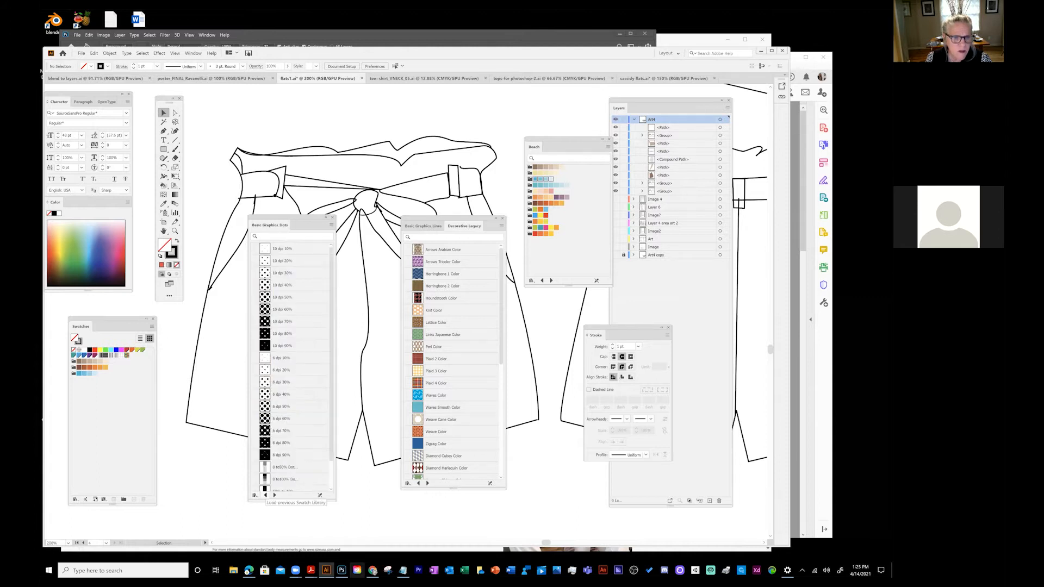
click(264, 395)
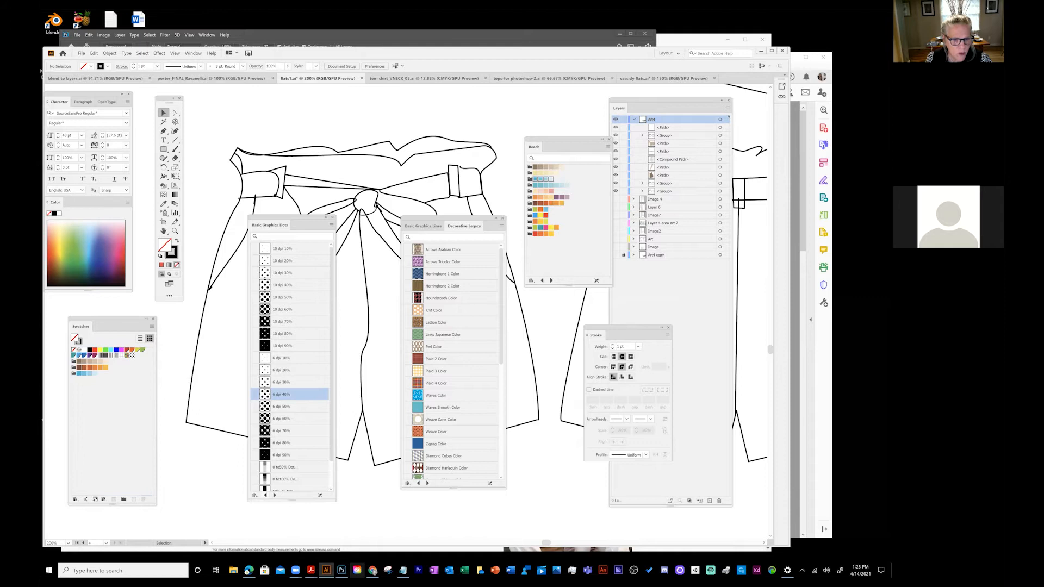
- Browse the Neutral, Stone and Brick, and Nature_Animal Skins libraries, ending on Basic Graphics_Lines
click(265, 495)
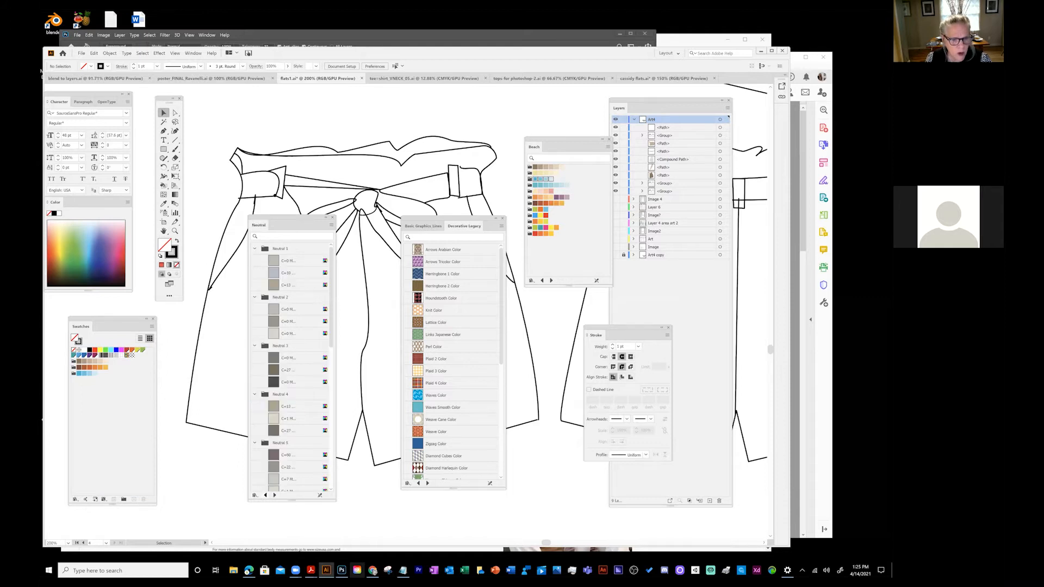
click(265, 495)
click(265, 495)
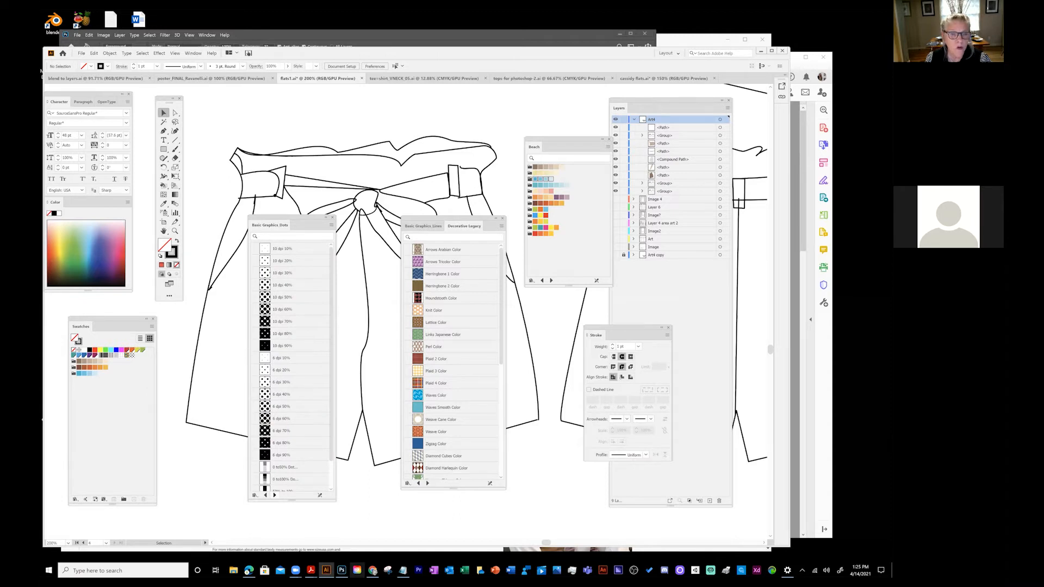
click(275, 496)
click(275, 495)
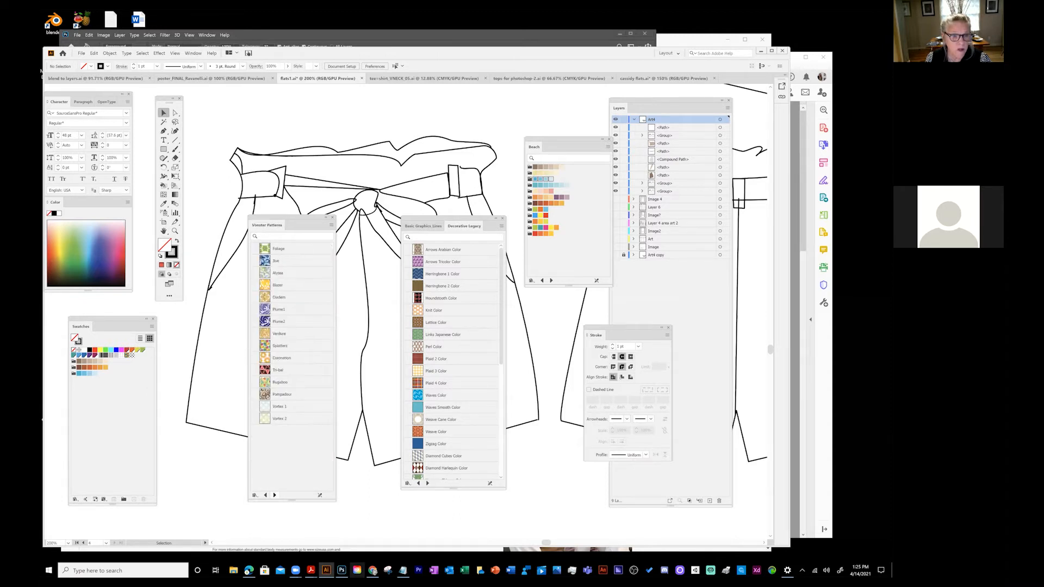
click(274, 495)
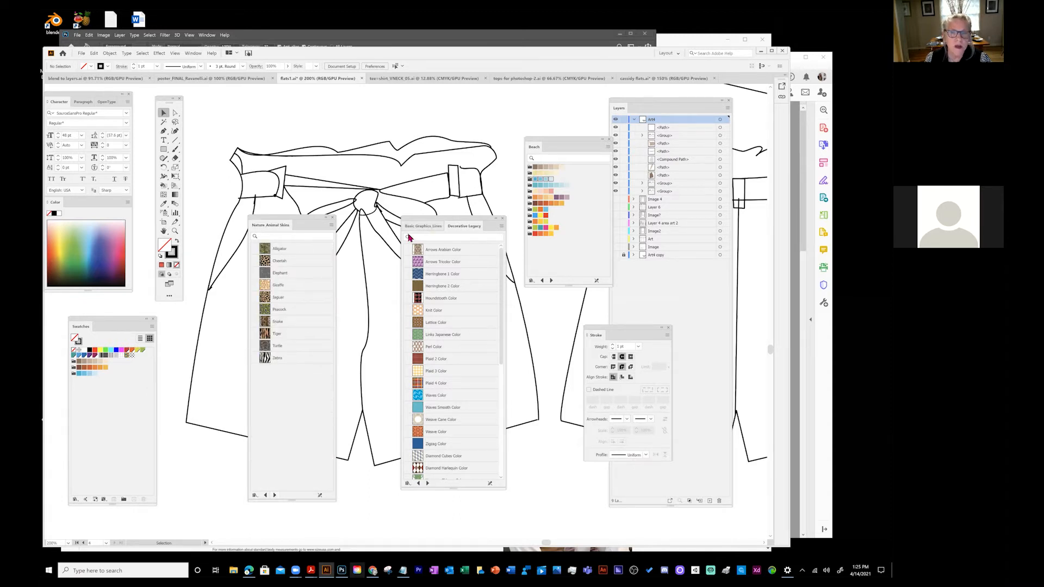
click(423, 226)
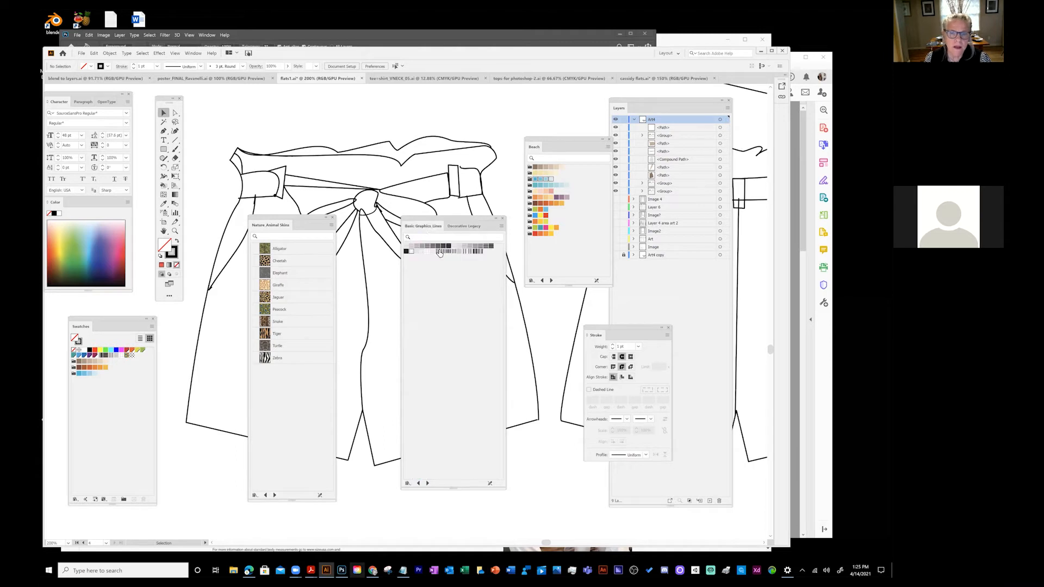
- Show Basic Graphics_Lines as a named list and drag Scotch Rule 4 into the Swatches panel
click(501, 225)
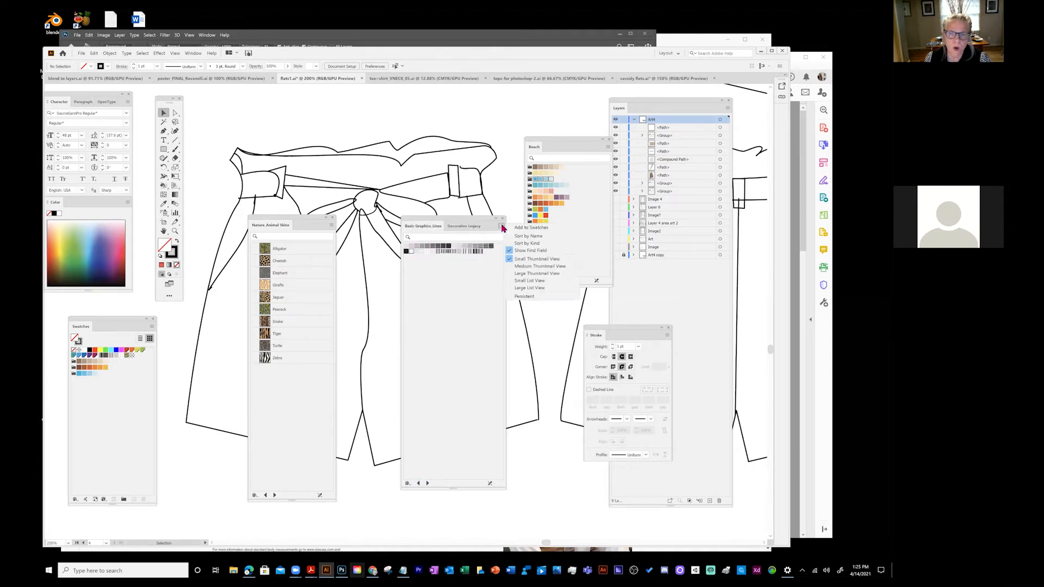
click(525, 283)
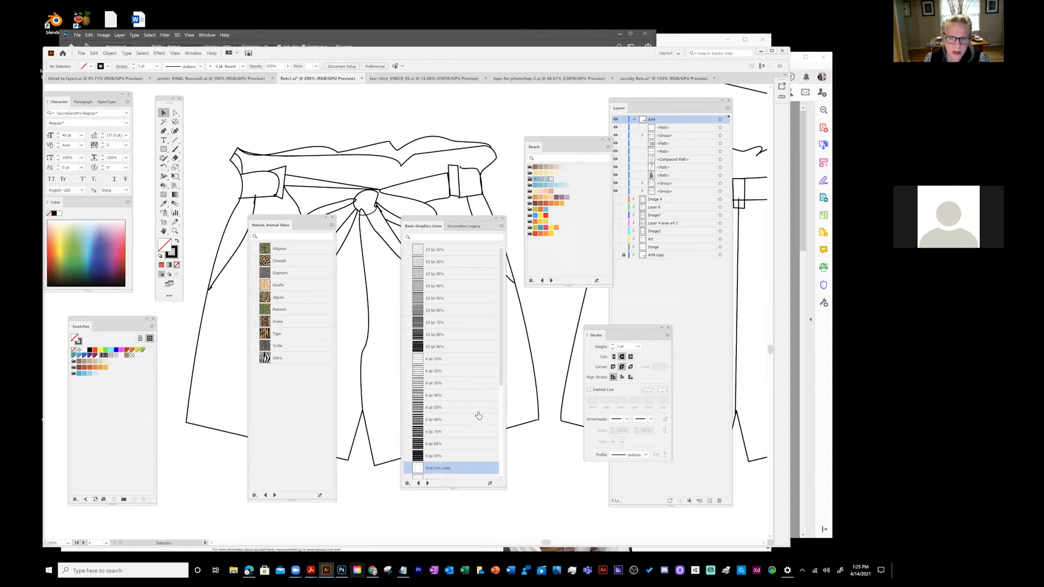
drag(500, 377, 500, 451)
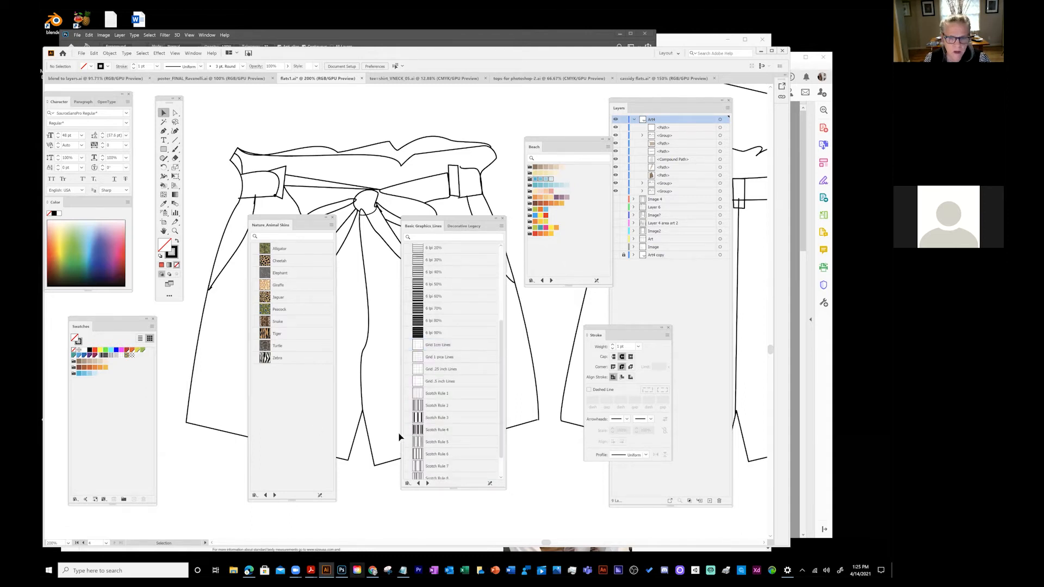
click(418, 430)
drag(418, 429, 109, 409)
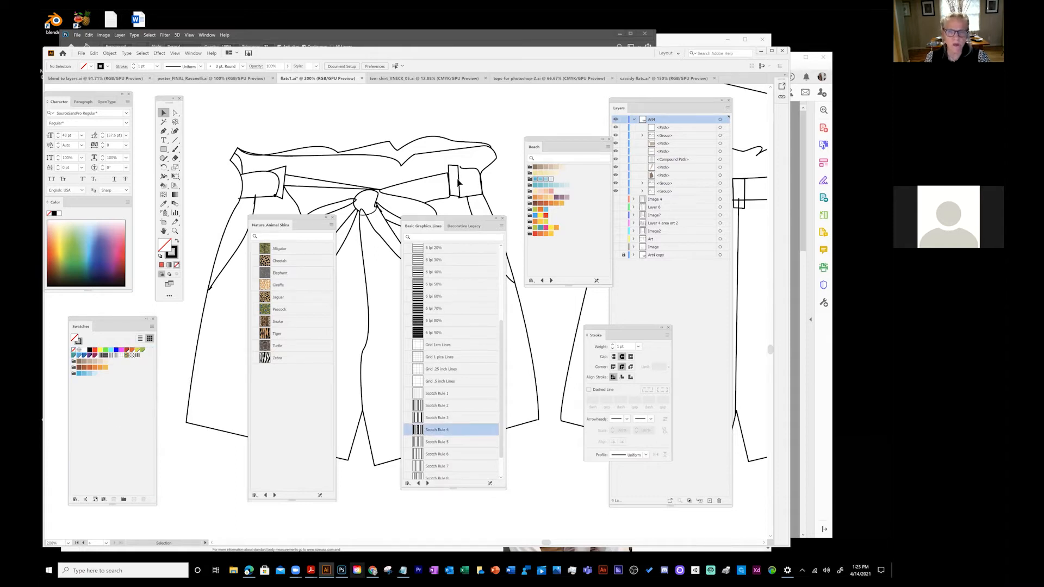
drag(451, 222, 449, 191)
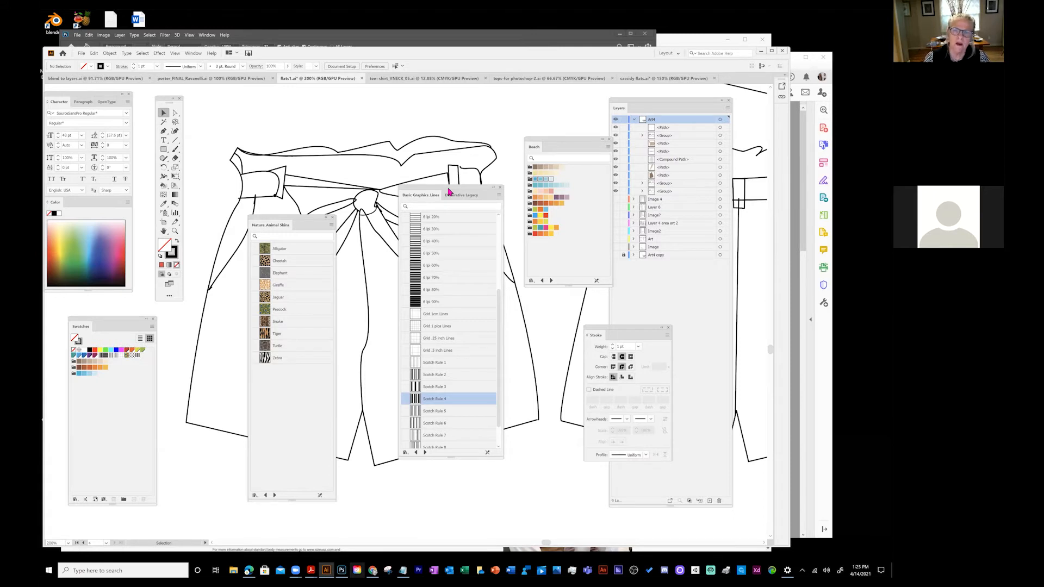
- Close the Basic Graphics_Lines and Nature_Animal Skins library panels
click(499, 190)
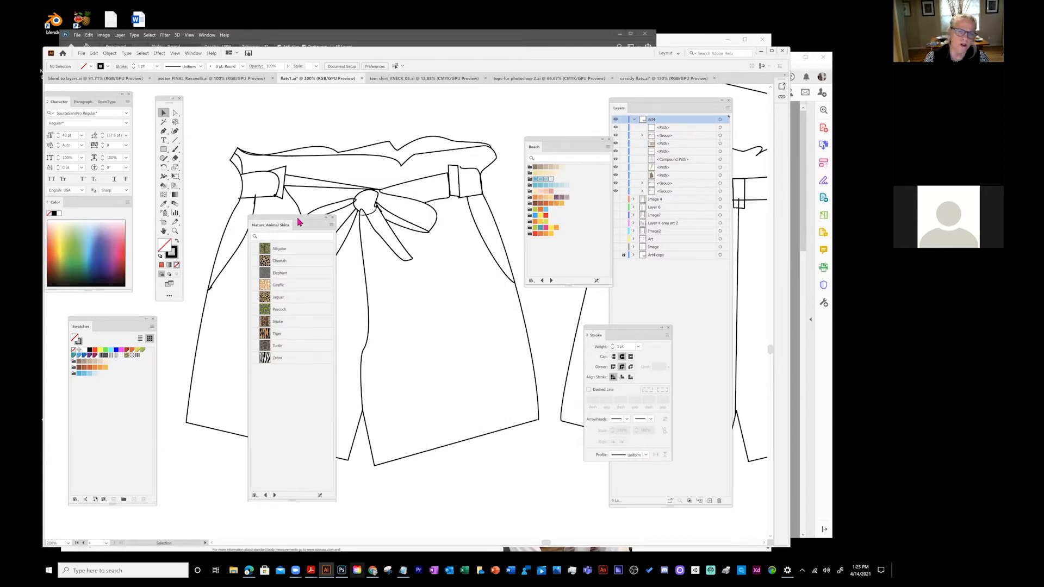
click(332, 218)
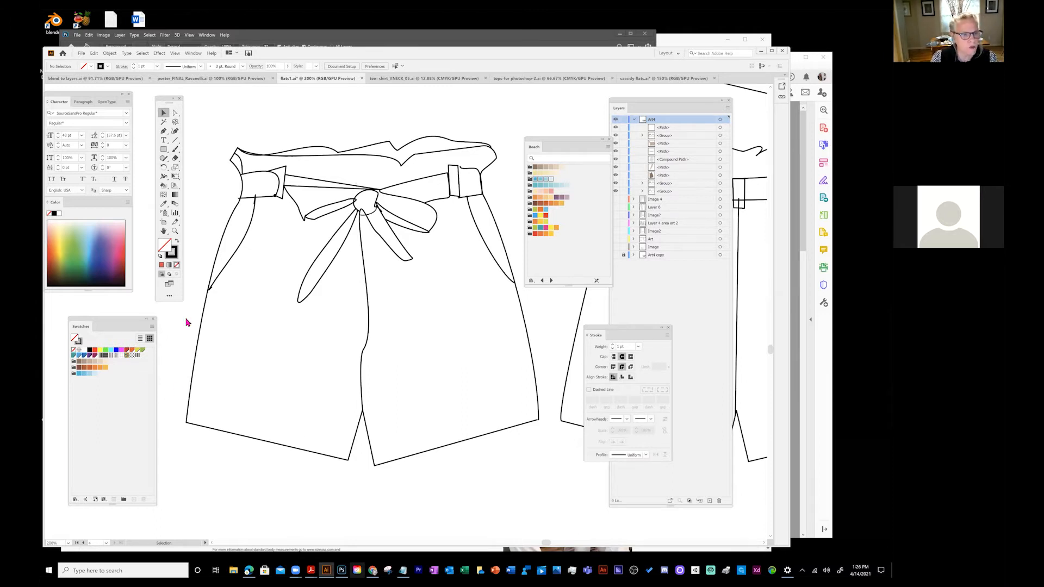
- Draw a rectangle, fill it with the Scotch Rule 4 stripes, and move it above the shorts
click(165, 151)
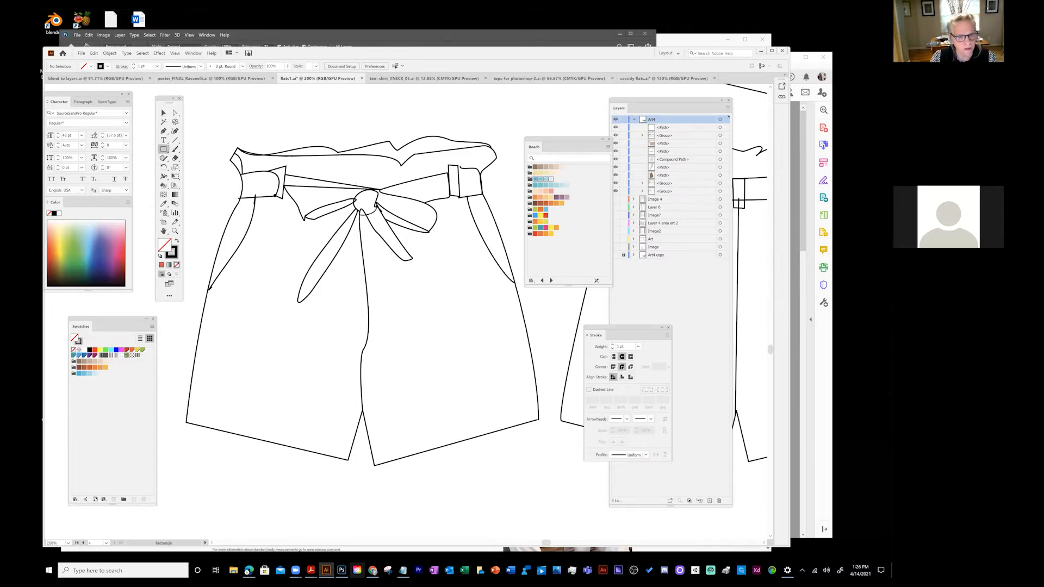
drag(188, 468, 259, 517)
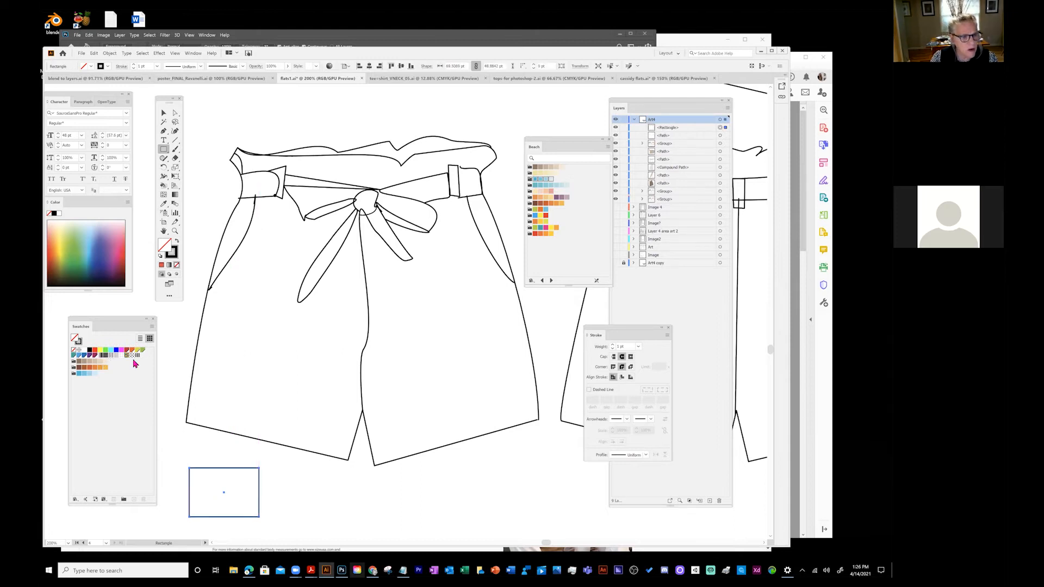
click(113, 356)
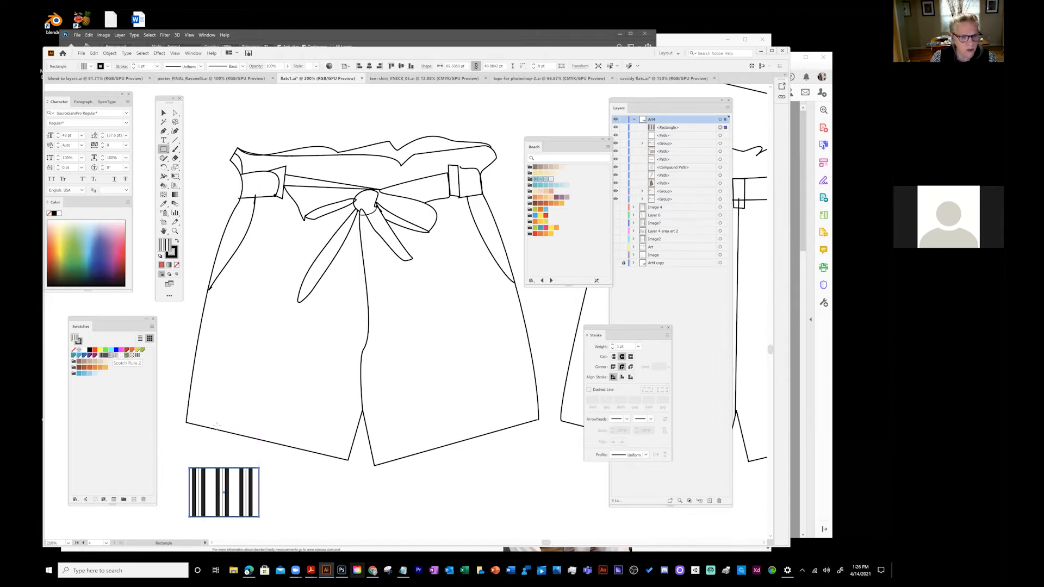
click(164, 113)
drag(251, 491, 279, 150)
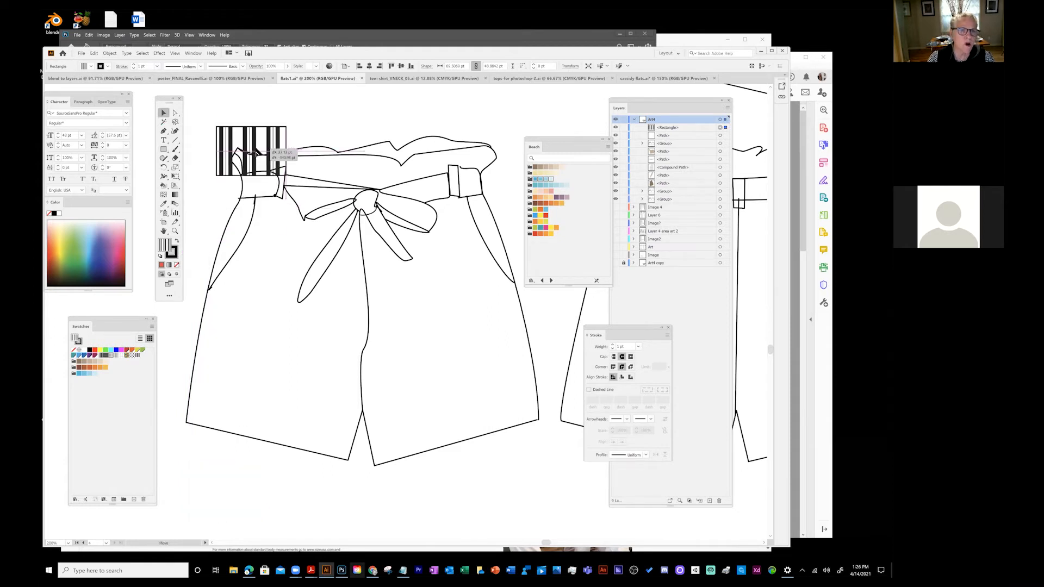
drag(356, 281, 449, 355)
drag(370, 241, 340, 178)
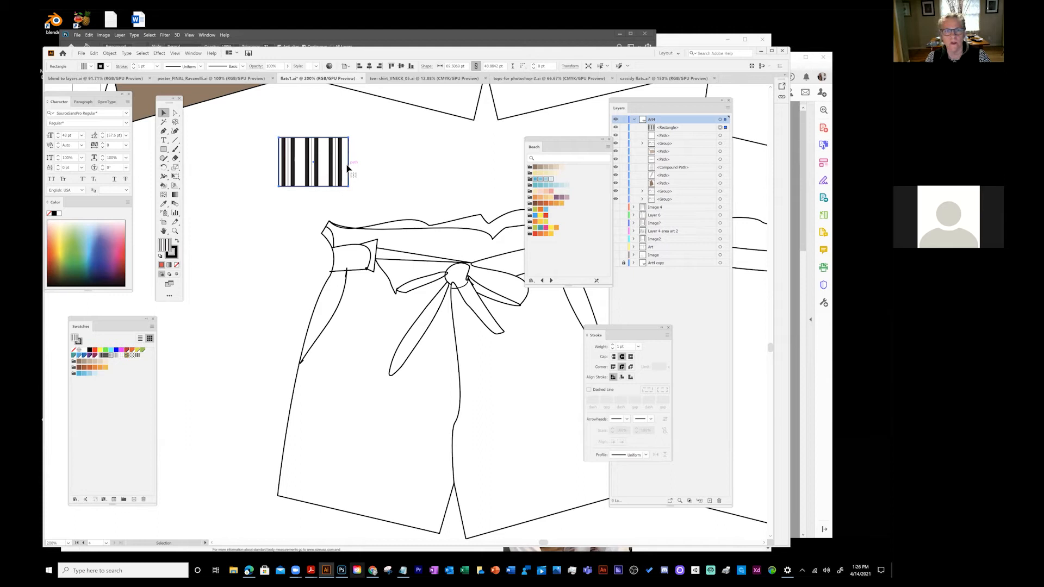
- Expand and ungroup the striped rectangle, then pull the stripes out of their clipping box
click(110, 54)
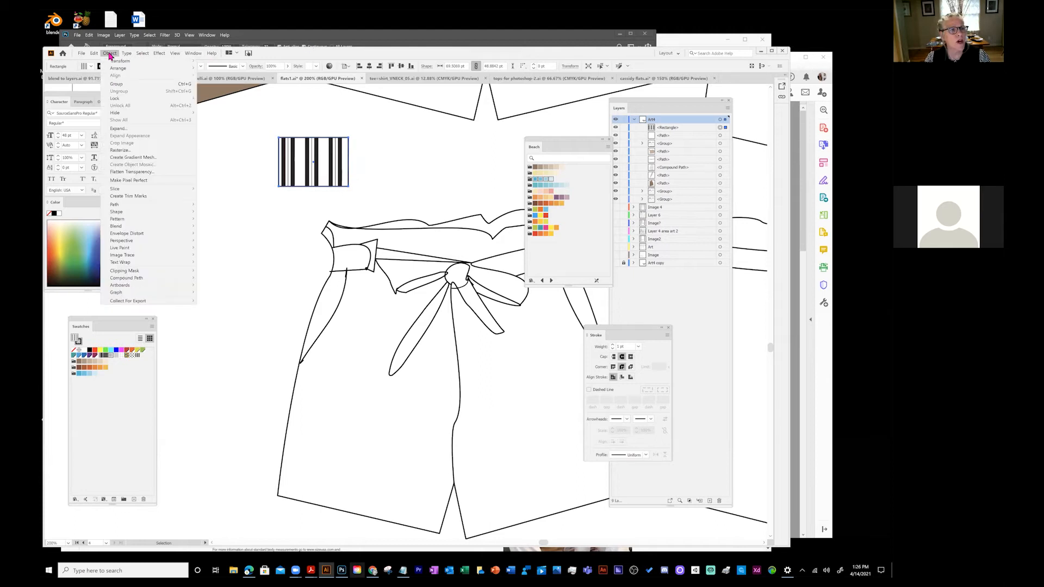
click(122, 131)
click(403, 328)
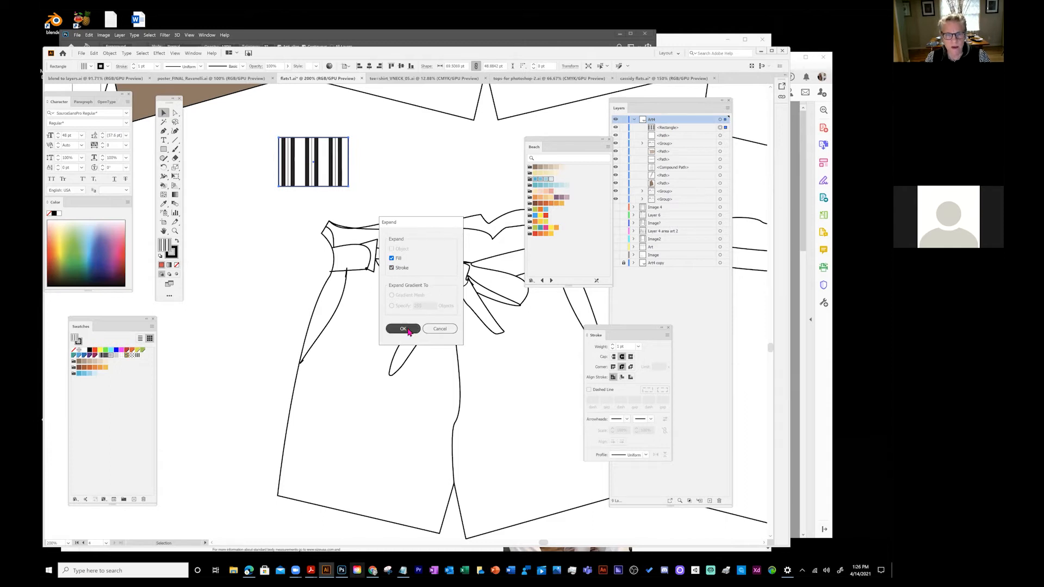
click(109, 55)
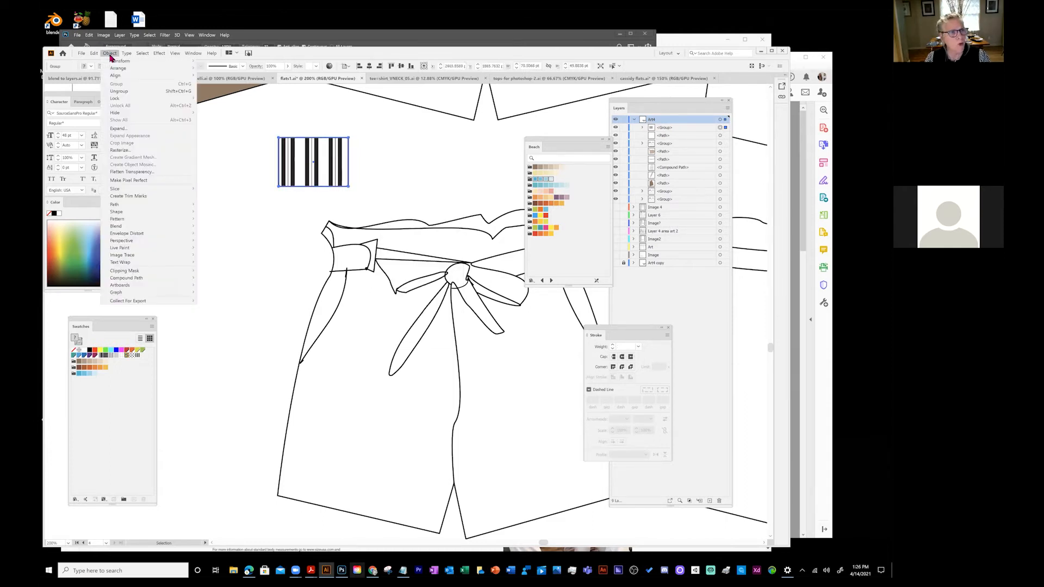
click(118, 94)
click(356, 160)
click(337, 153)
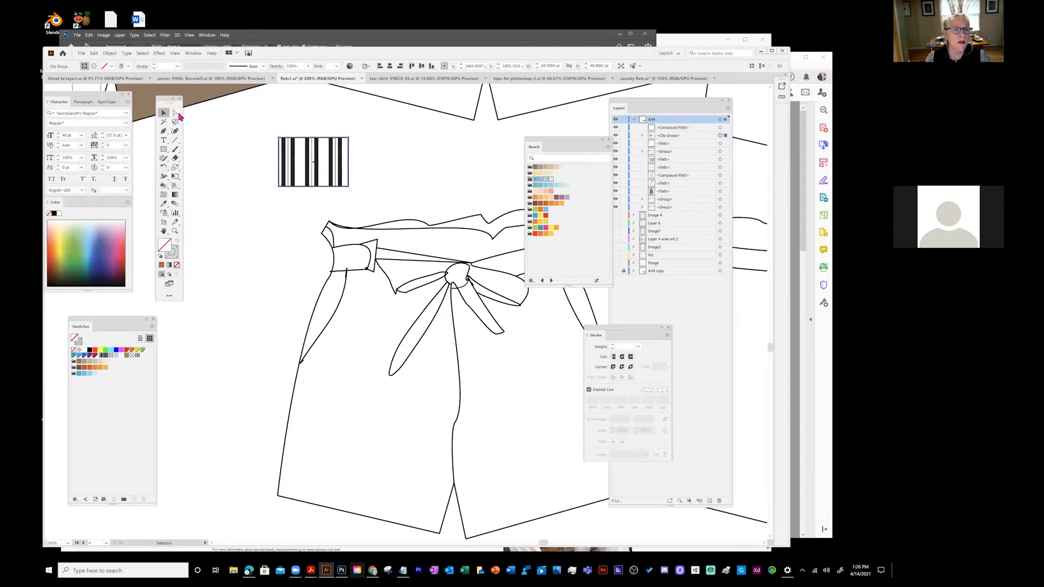
drag(296, 164, 217, 190)
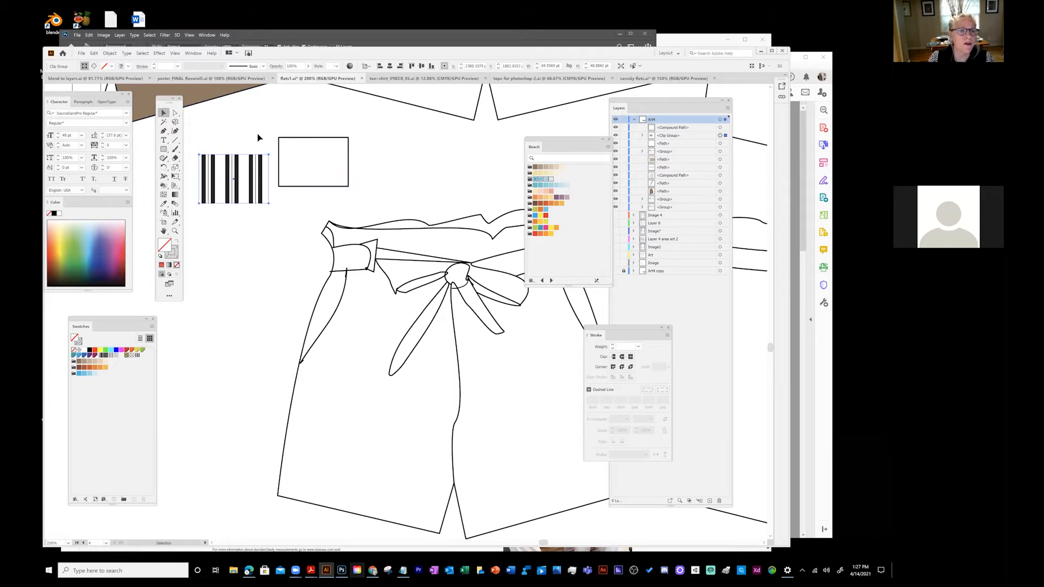
click(200, 110)
- Select a single stripe with Direct Selection and set its stroke to pink EF527F
click(175, 113)
click(228, 163)
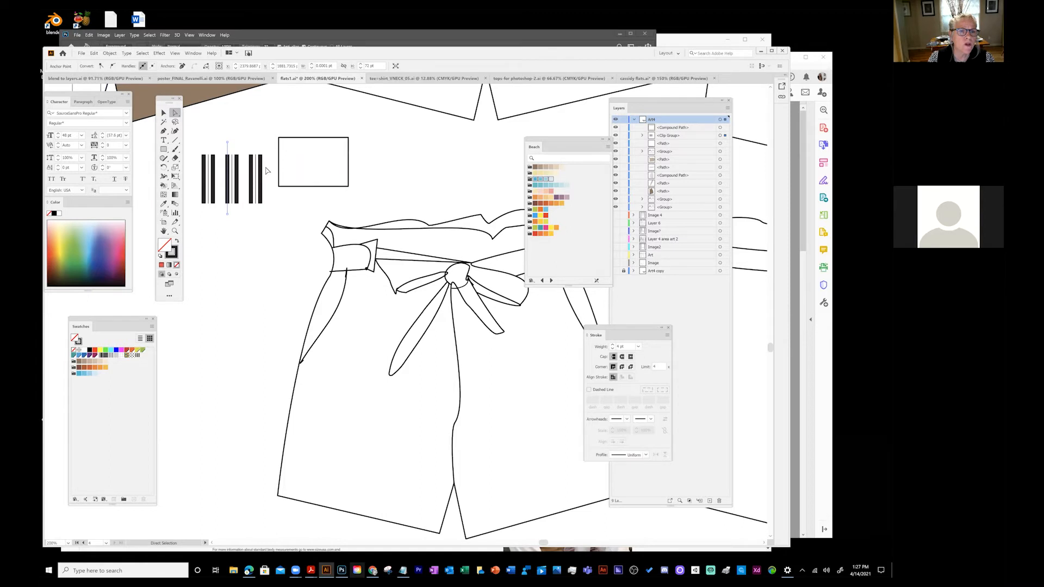
click(237, 168)
drag(315, 140, 227, 228)
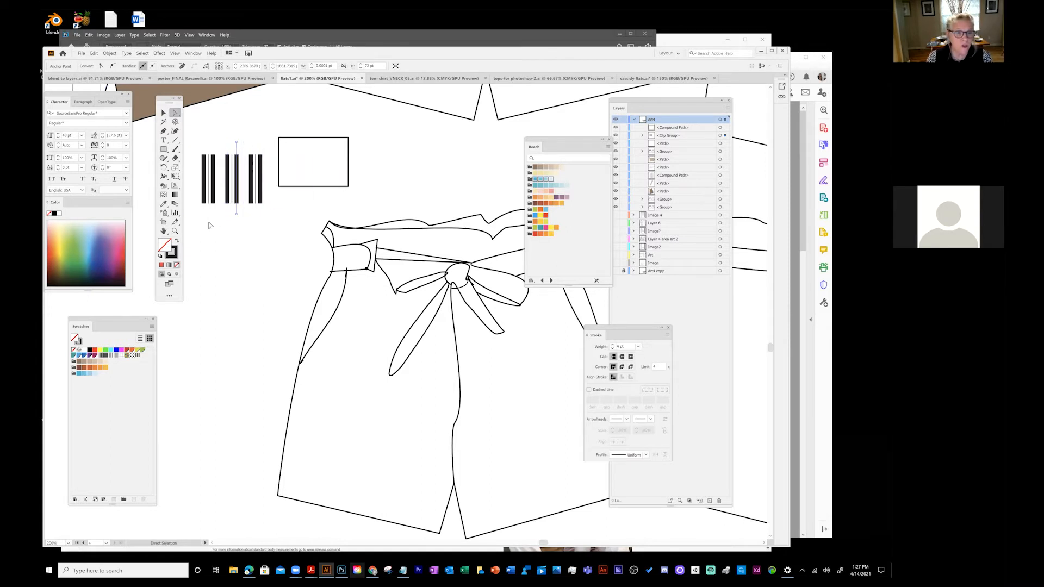
click(175, 250)
double_click(172, 251)
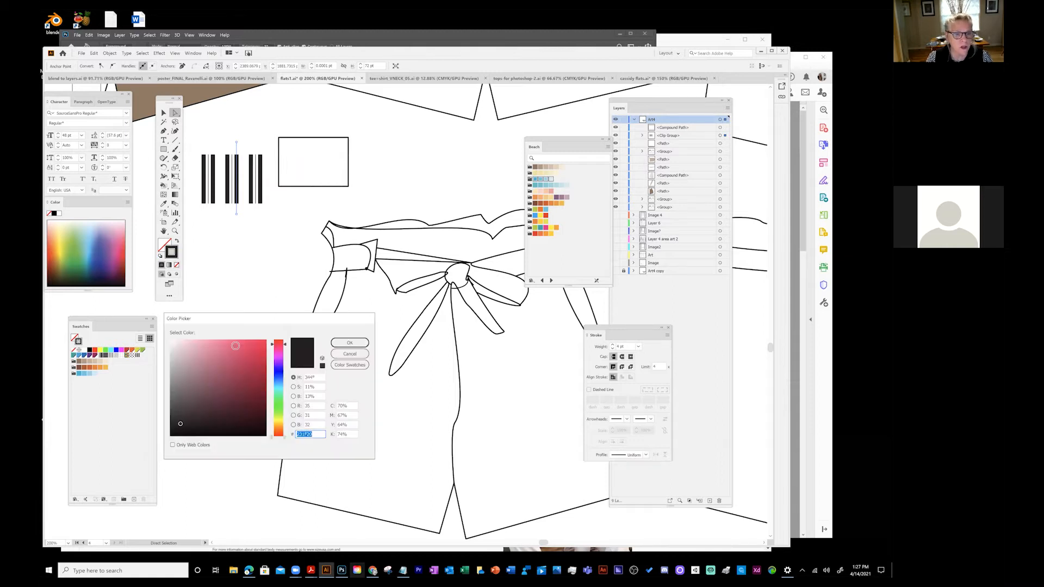
click(234, 346)
click(358, 343)
click(309, 178)
- Delete the leftover rectangle outline and black box
click(347, 158)
key(Delete)
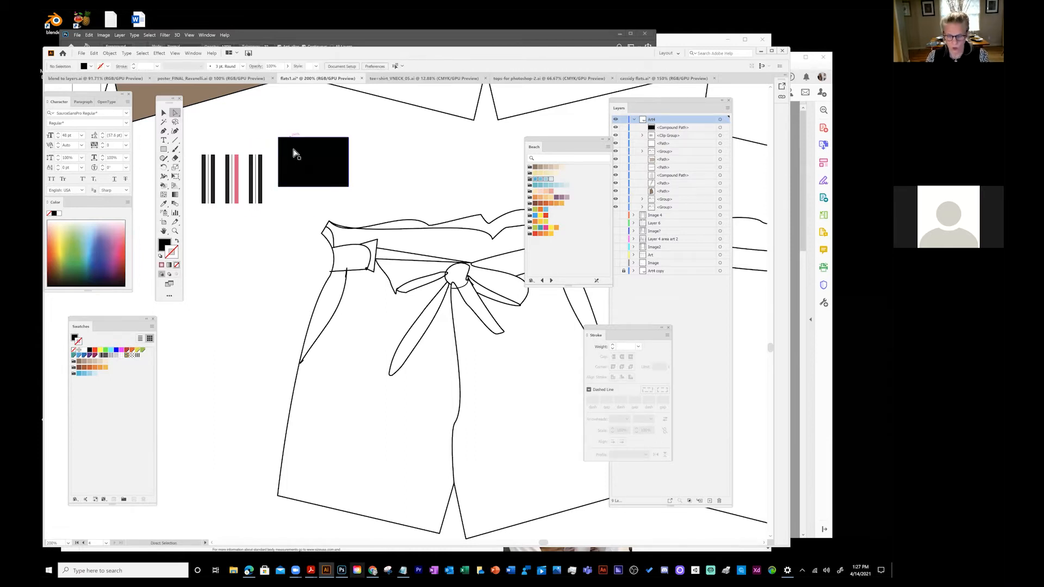
click(347, 170)
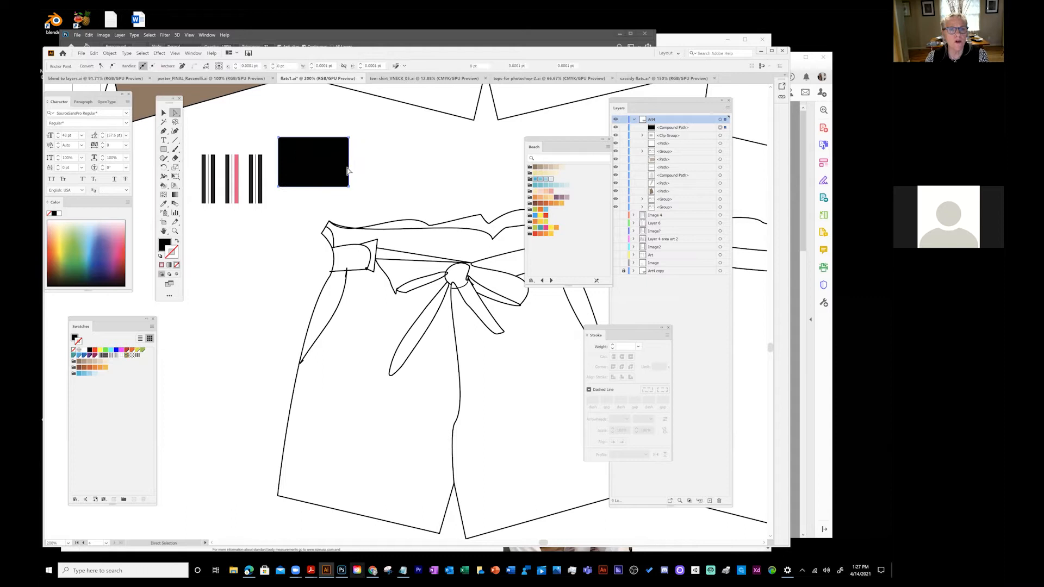
key(Delete)
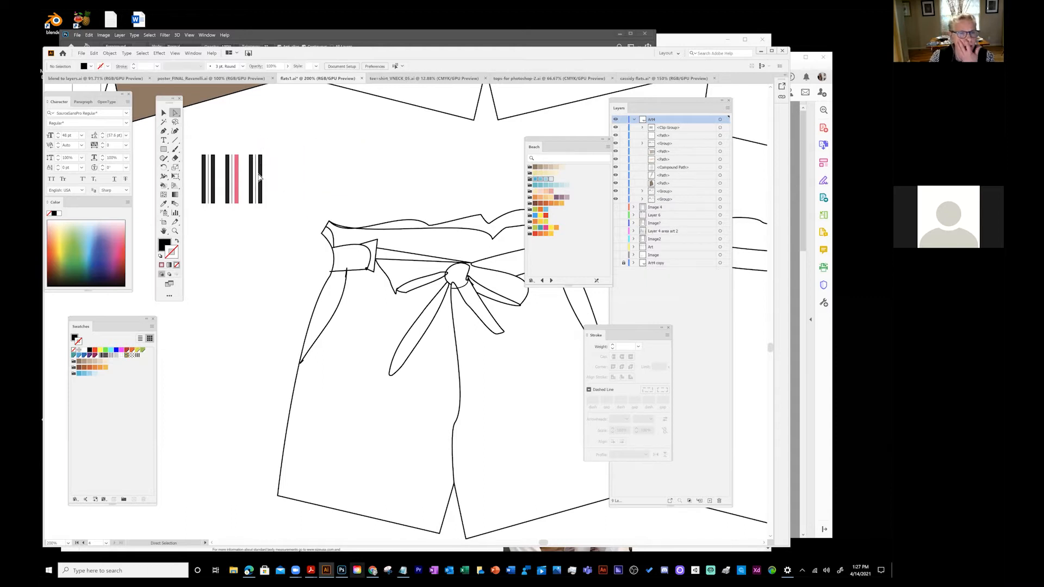
- Add an anchor point to the rightmost stripe and pull it out into an arrow tip
click(259, 182)
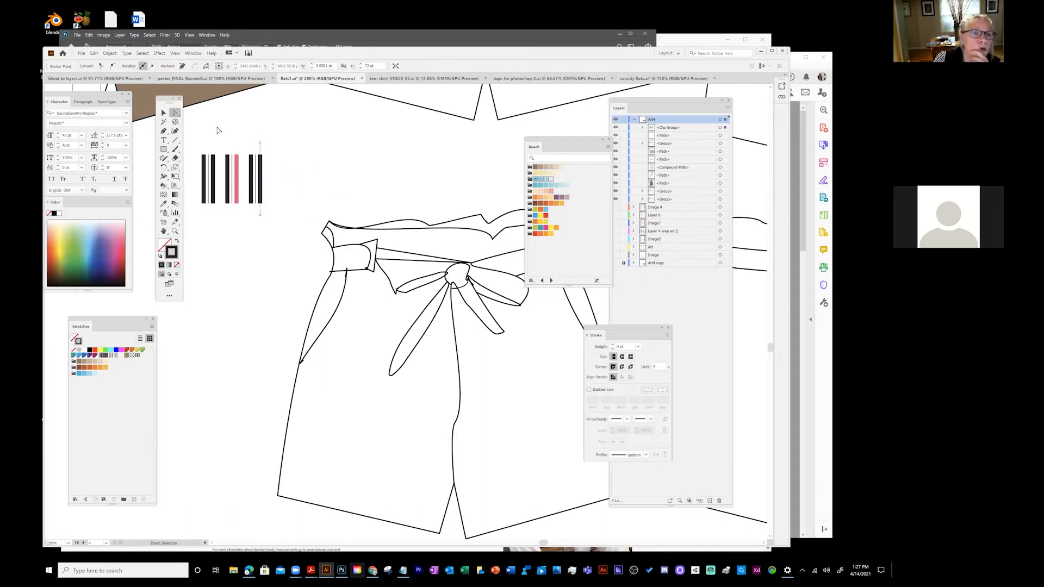
drag(164, 132, 194, 140)
click(260, 172)
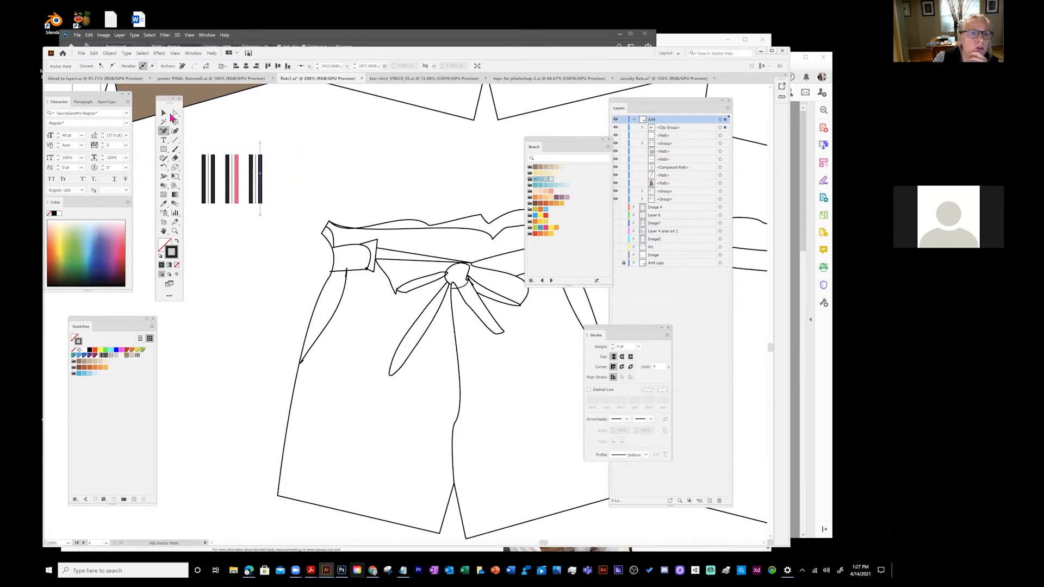
click(174, 116)
drag(260, 172, 305, 176)
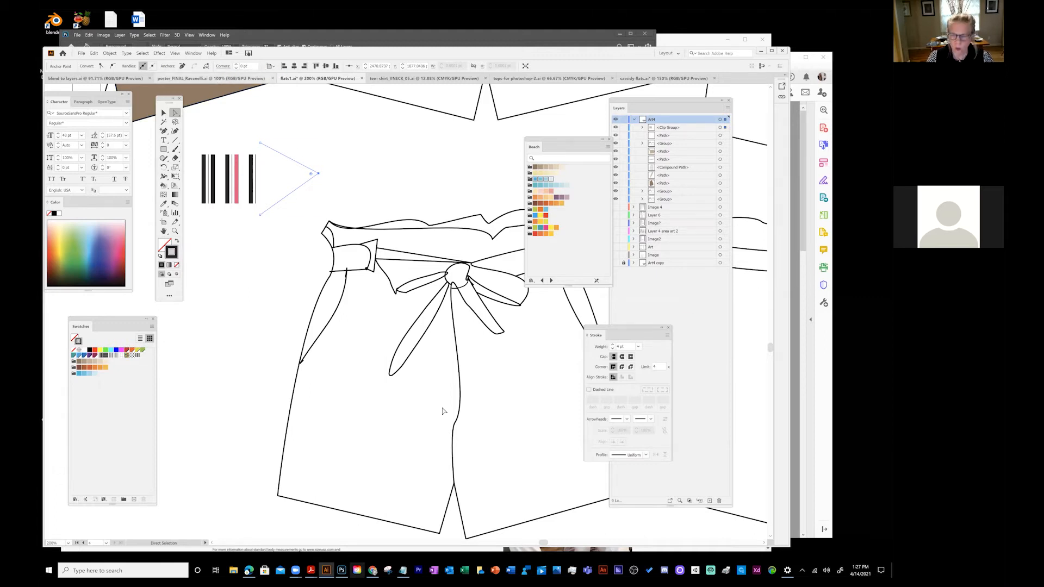
mouse_move(636, 331)
mouse_down()
mouse_move(214, 254)
mouse_move(248, 257)
mouse_up()
click(164, 113)
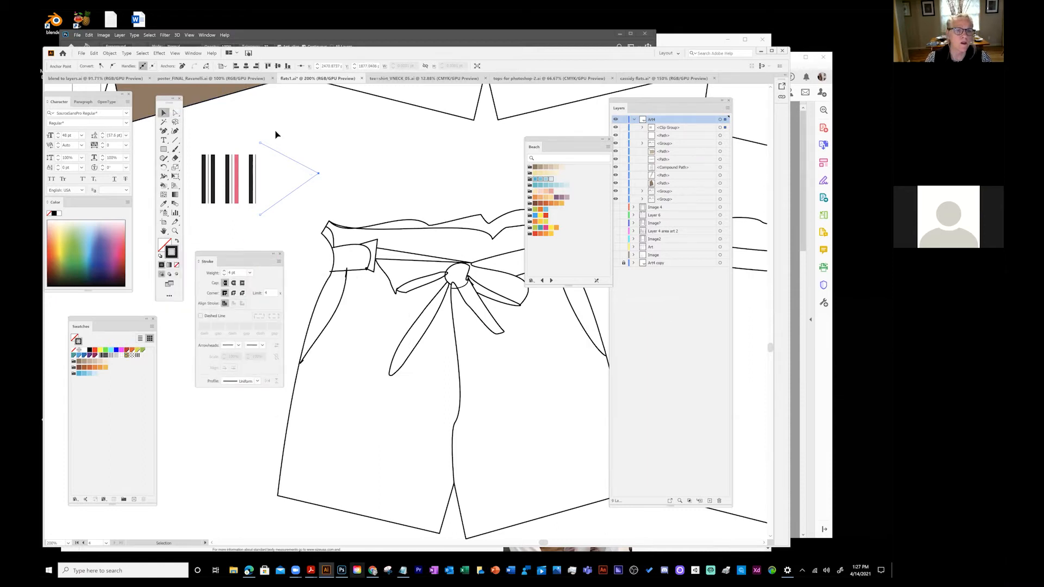
click(282, 157)
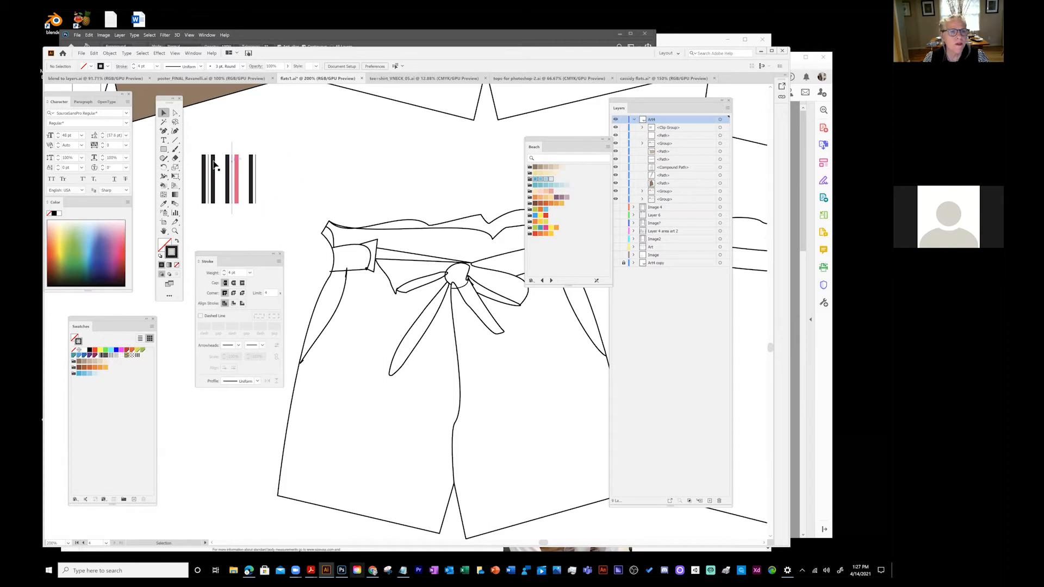
- Move the stripe artwork toward the top of the canvas
drag(209, 170, 309, 119)
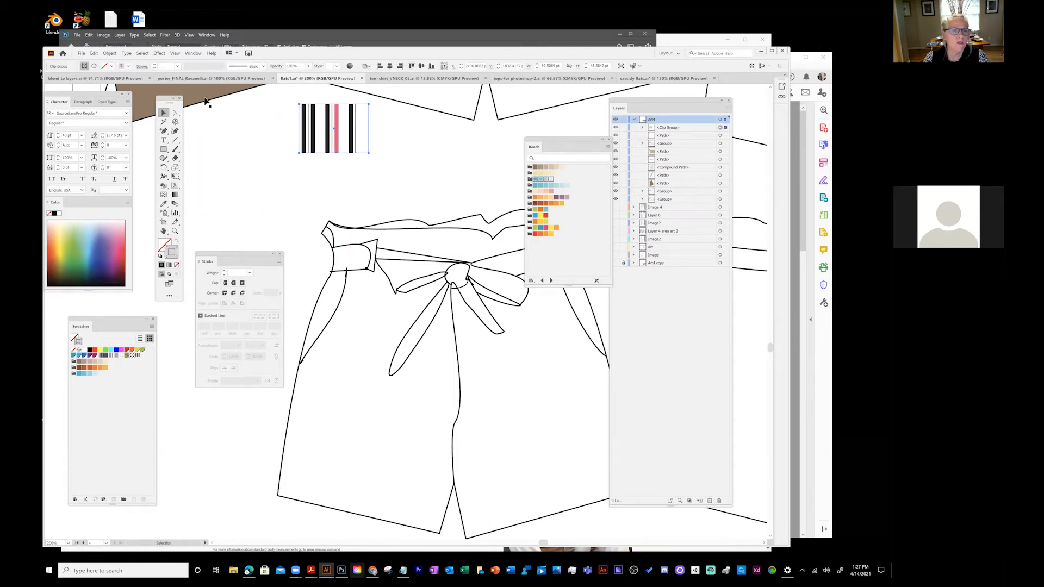
click(110, 53)
click(131, 91)
click(173, 124)
click(238, 121)
click(165, 114)
click(305, 129)
drag(304, 129, 248, 135)
- Expand the striped artwork, attempt to ungroup it, and make the splatter pattern the current fill
click(109, 56)
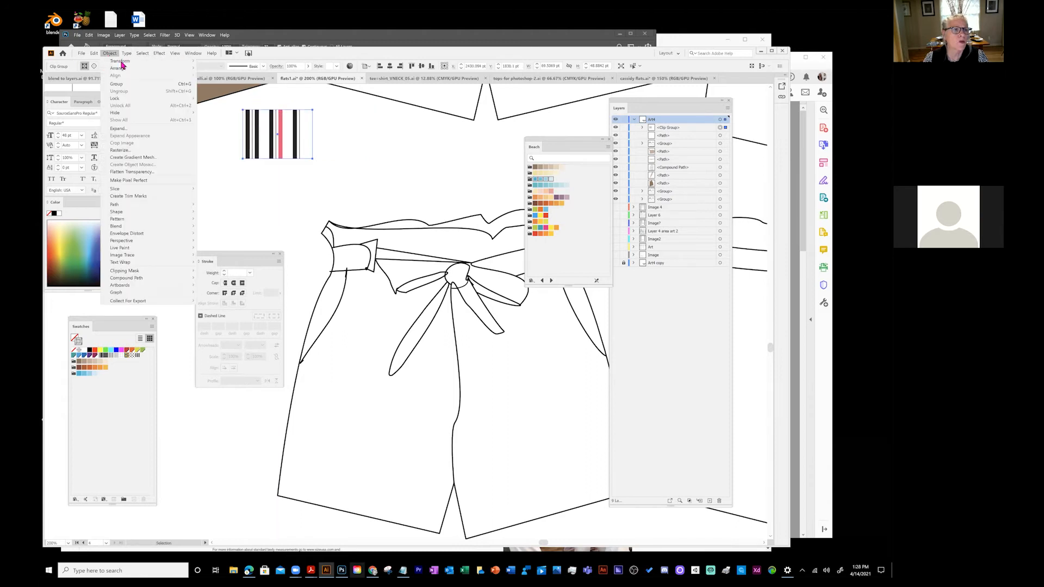
click(118, 132)
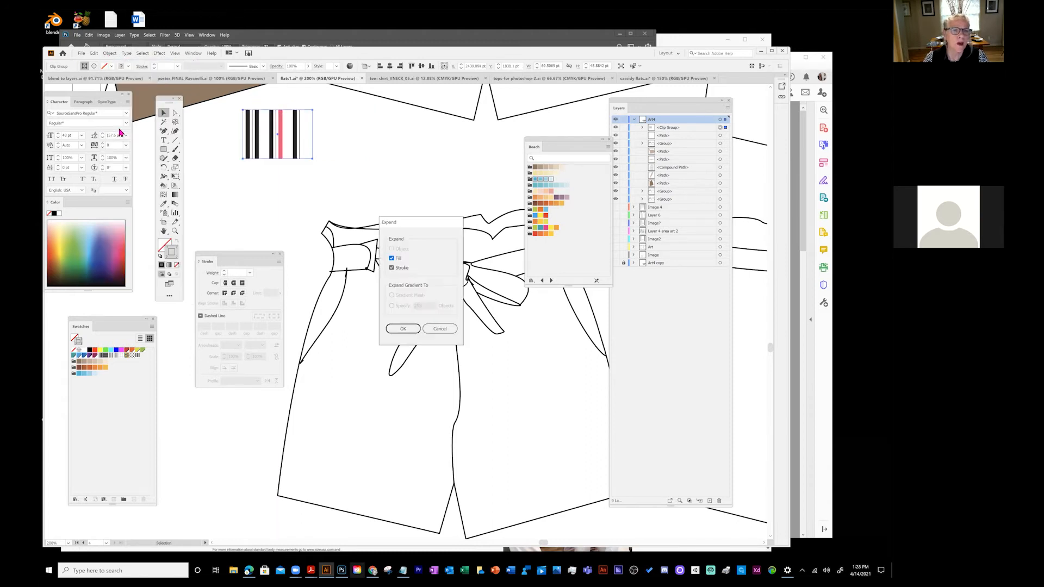
click(405, 329)
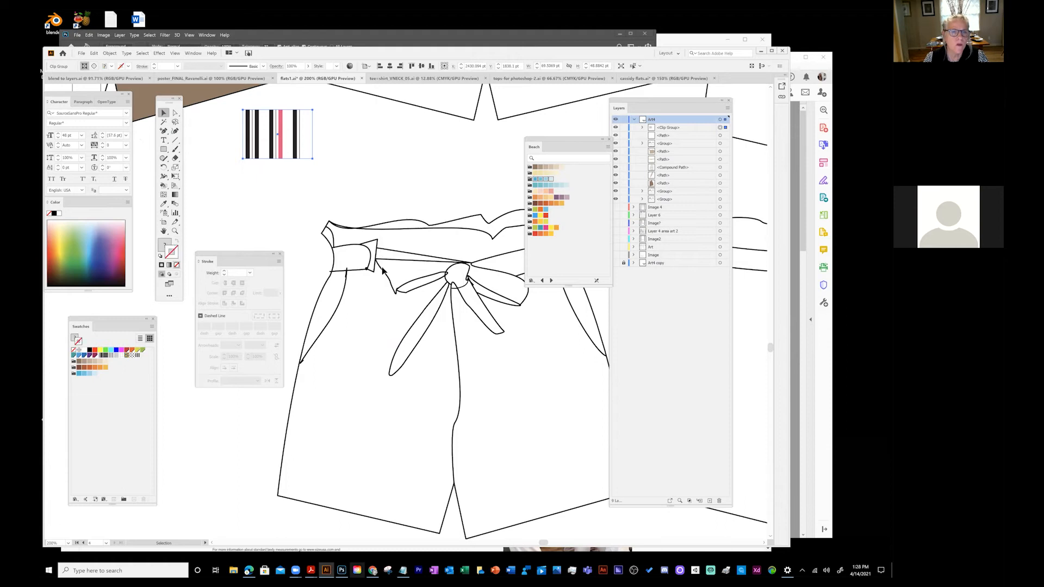
click(393, 140)
drag(280, 143, 317, 161)
click(109, 53)
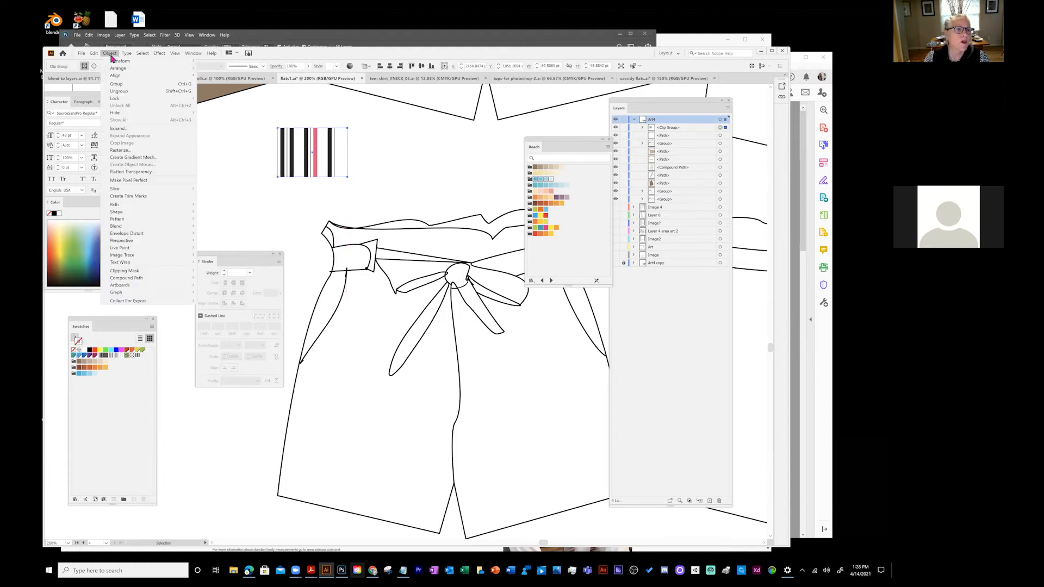
click(118, 92)
click(251, 135)
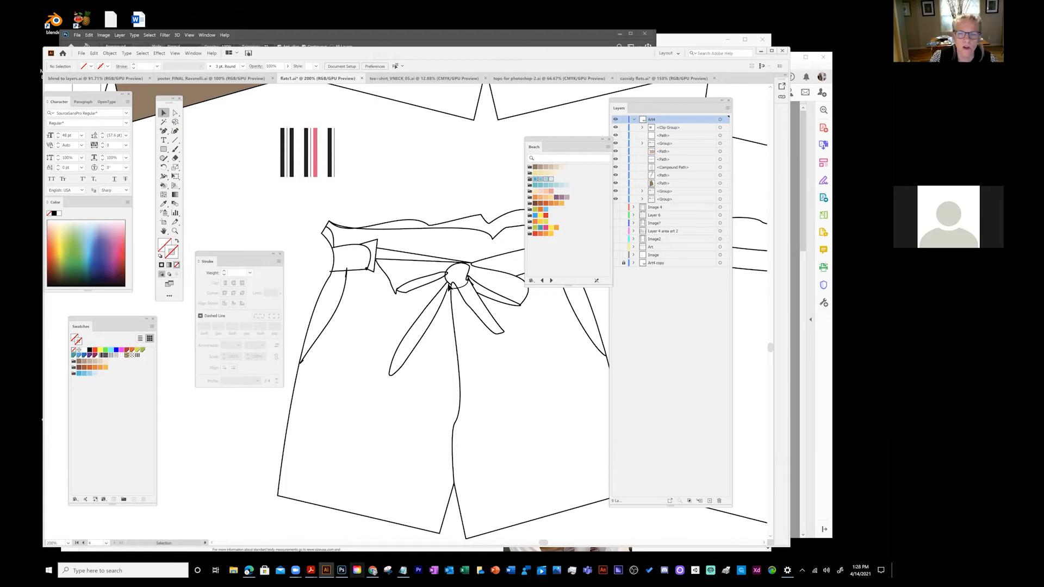
click(126, 355)
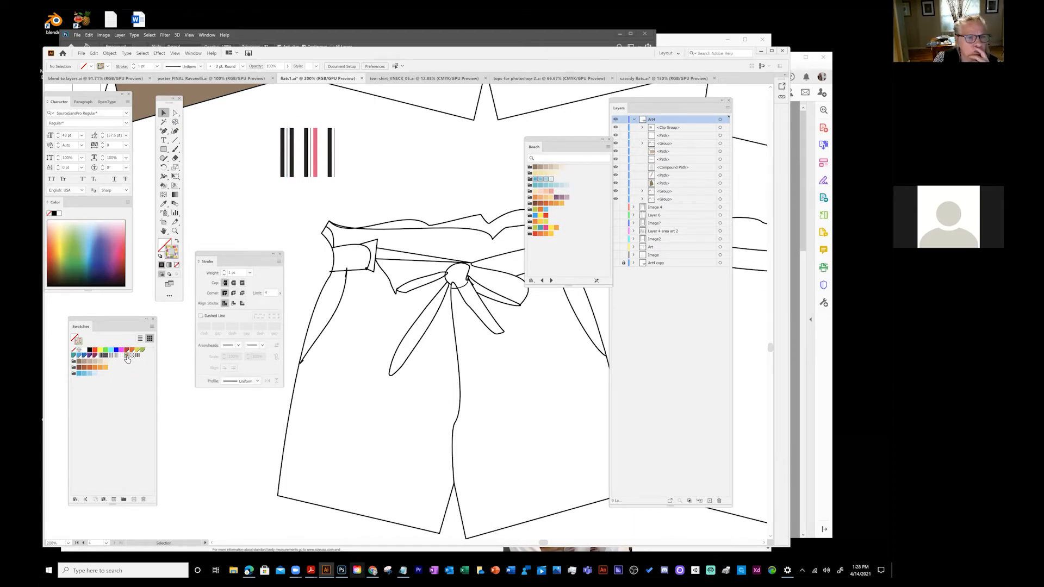
drag(315, 162, 319, 167)
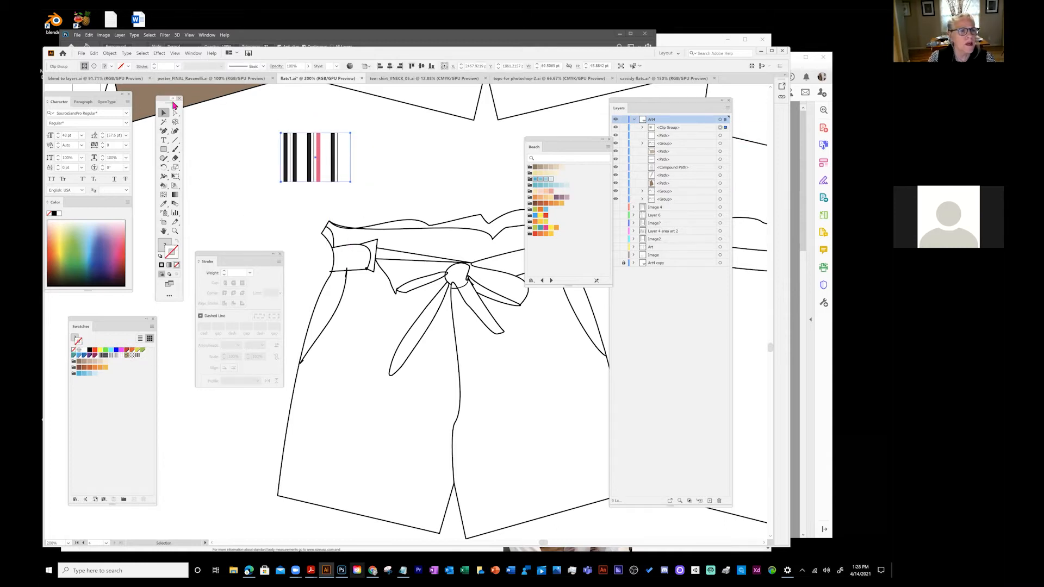
- Draw a square left of the stripes and fill it with the Splatterz pattern
click(165, 149)
mouse_move(192, 137)
mouse_down()
mouse_move(262, 199)
mouse_move(256, 212)
mouse_up()
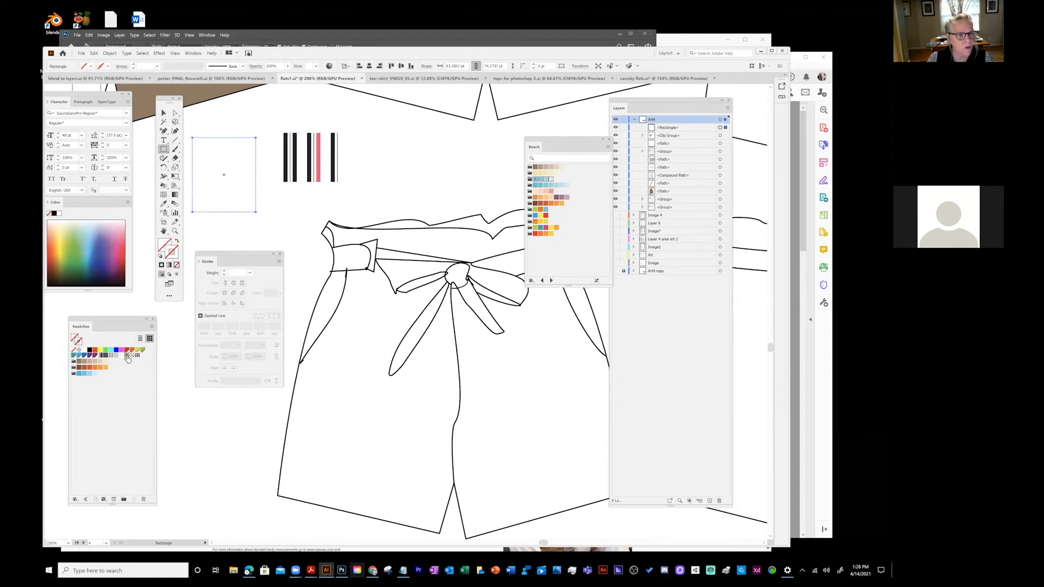
double_click(127, 357)
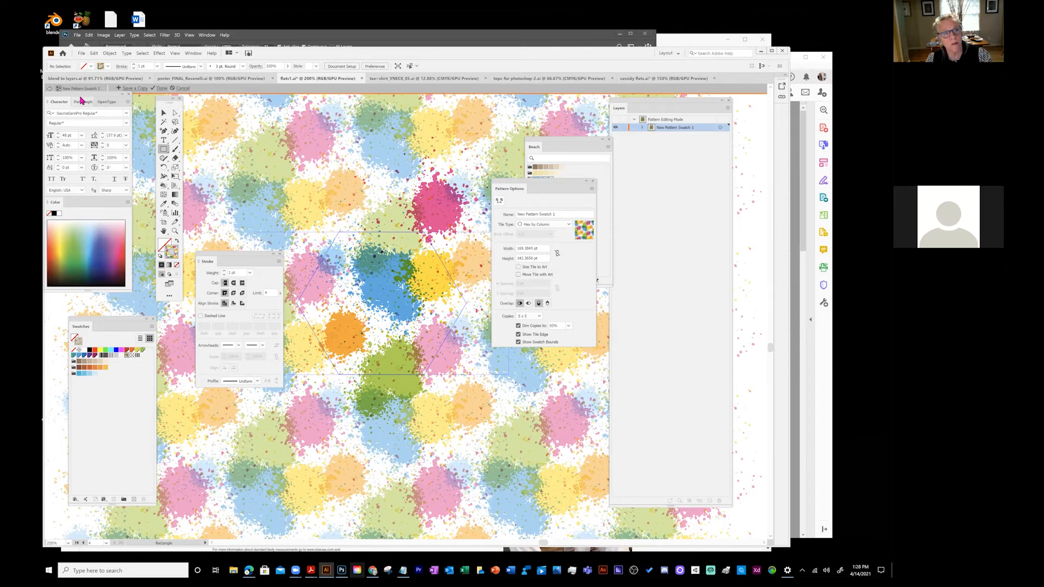
drag(82, 100, 76, 166)
click(49, 89)
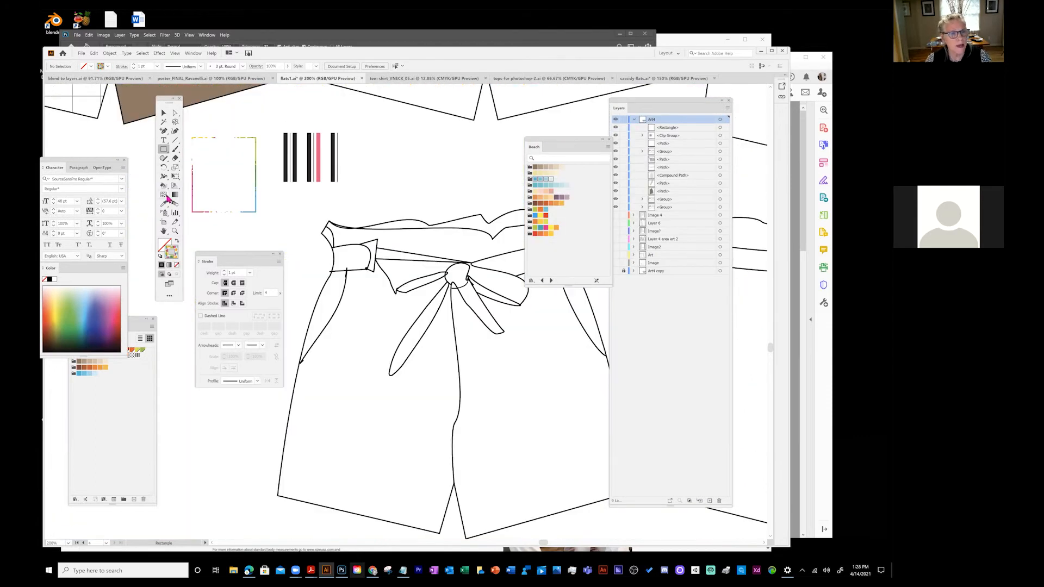
click(175, 243)
click(164, 113)
click(227, 140)
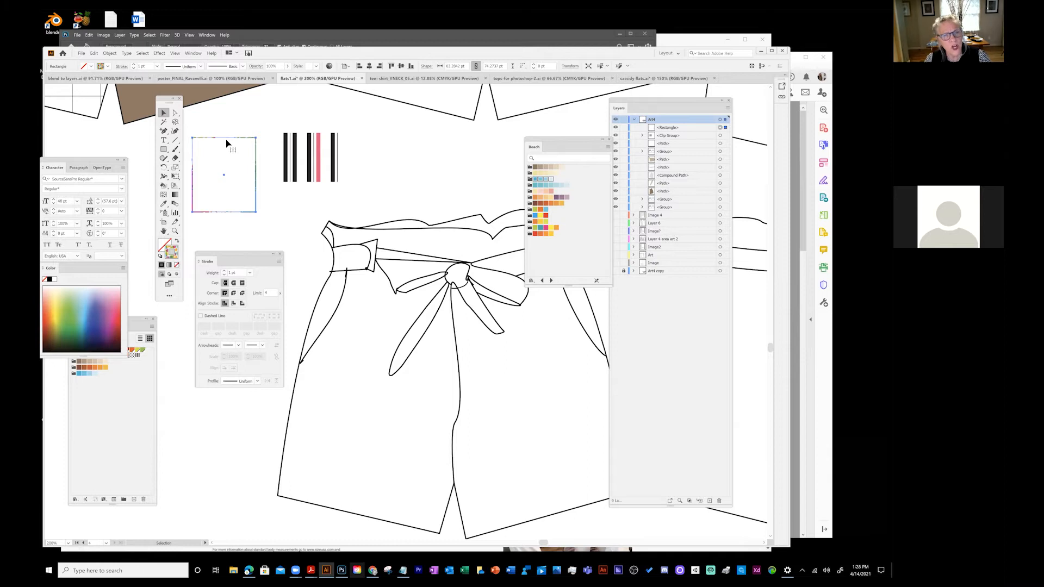
click(177, 242)
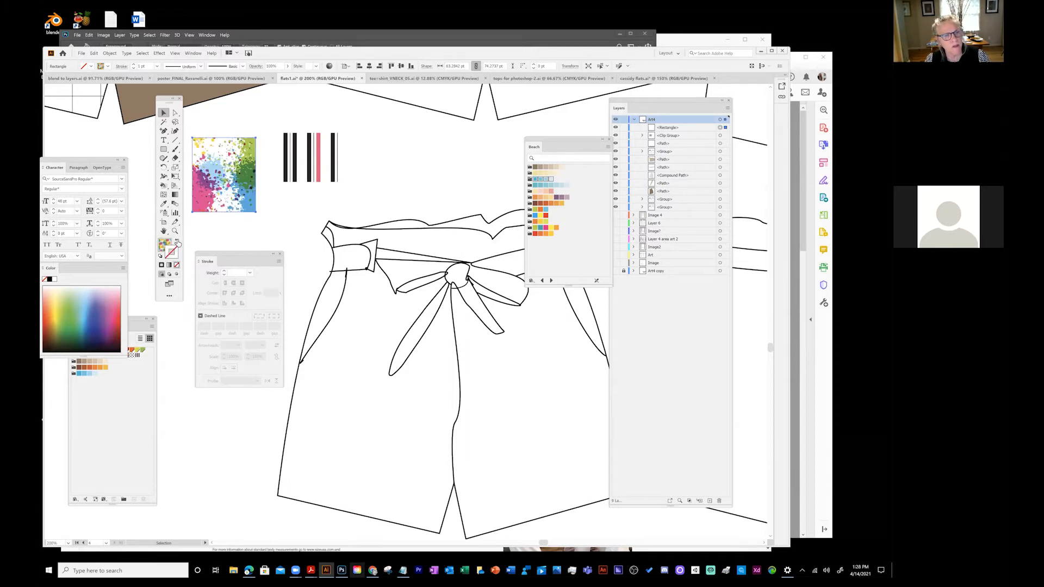
double_click(224, 187)
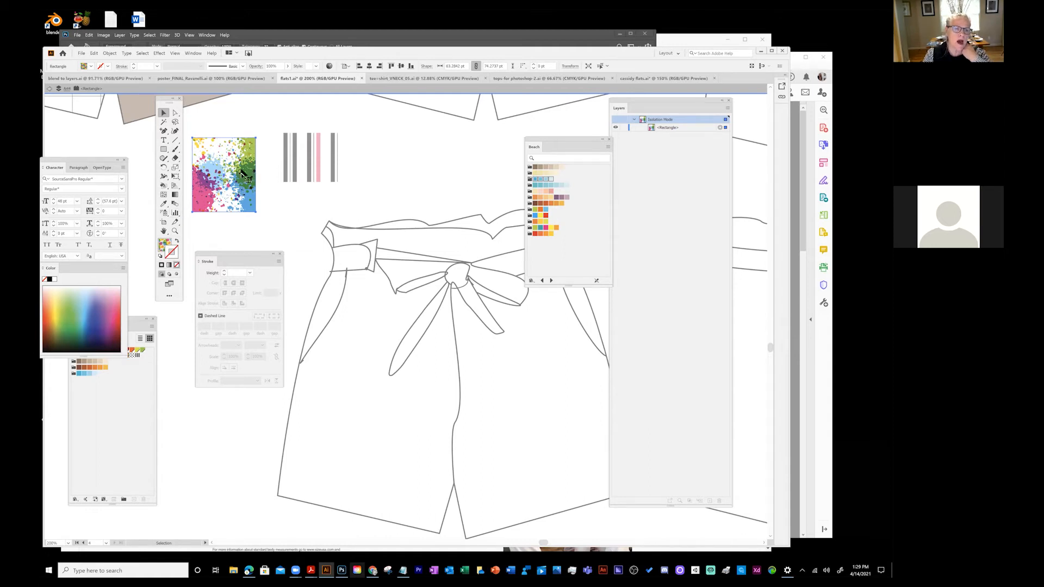
- Exit isolation back to Art4 and open the Splatterz swatch in pattern editing
click(62, 89)
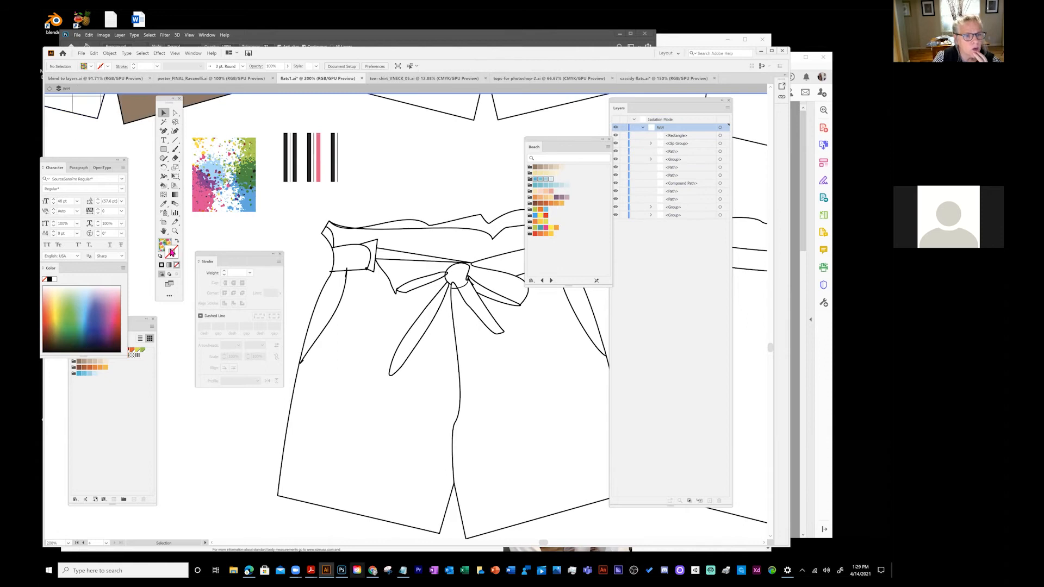
drag(129, 319, 157, 343)
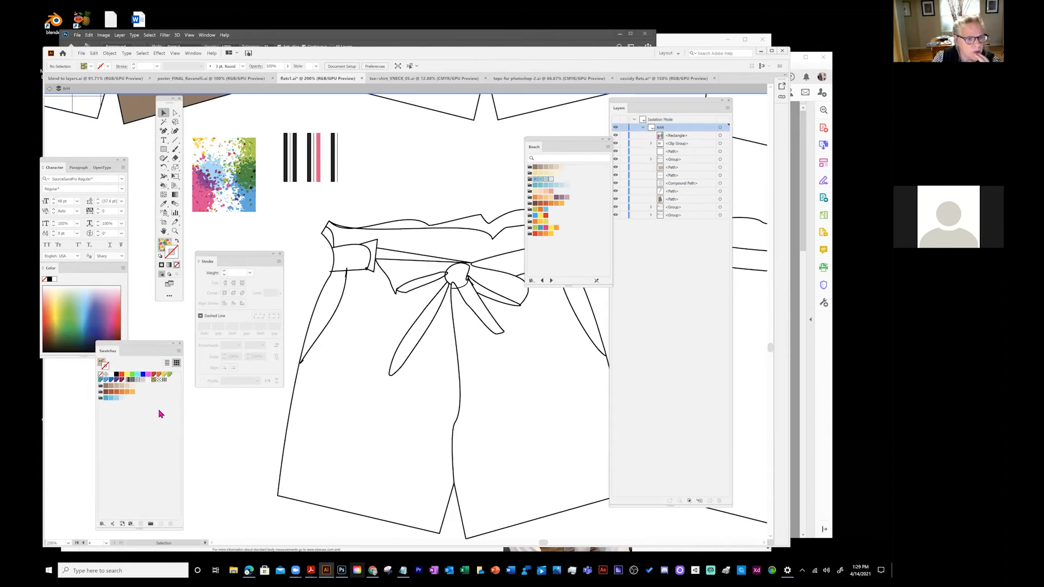
double_click(156, 381)
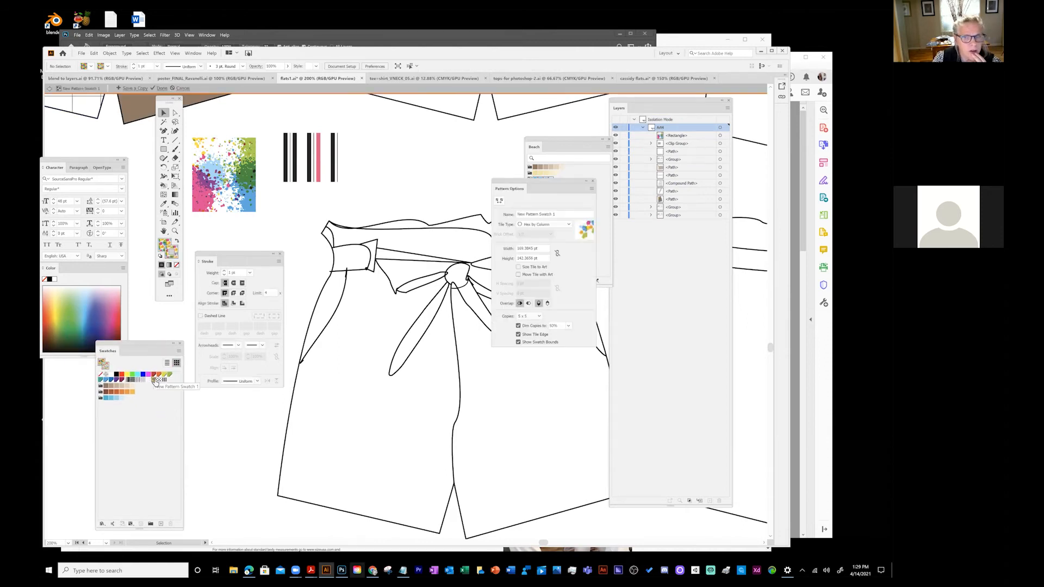
drag(529, 185, 409, 185)
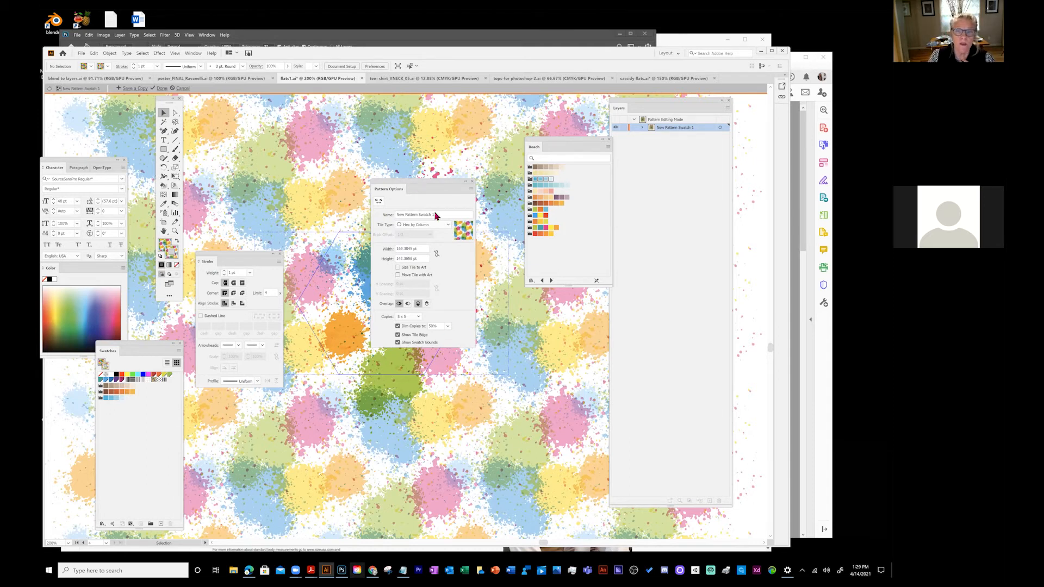
- Try Grid, Brick by Row and Brick by Column tiles, then keep Hex by Column and finish
click(429, 226)
click(423, 238)
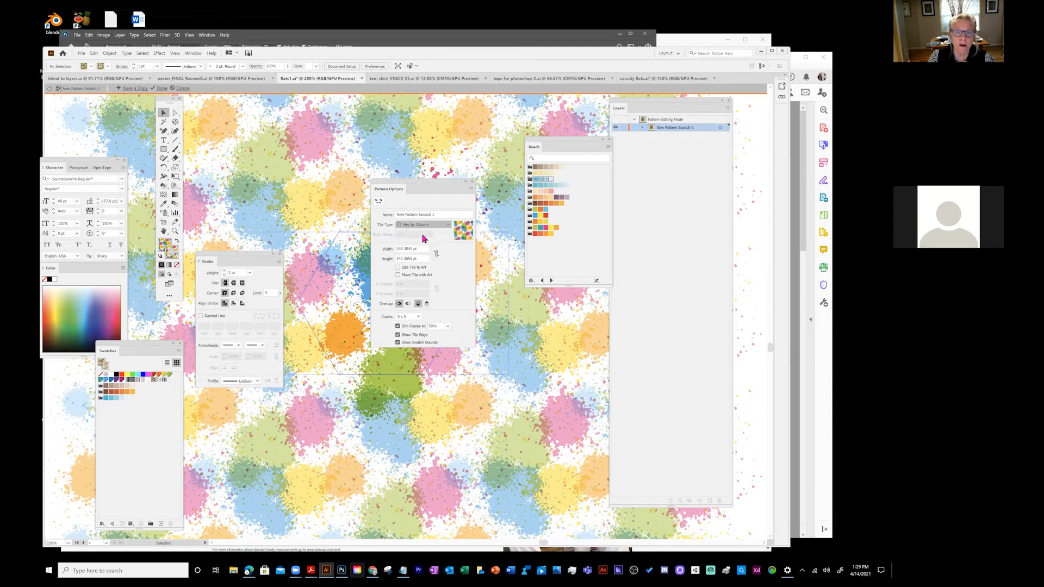
click(425, 224)
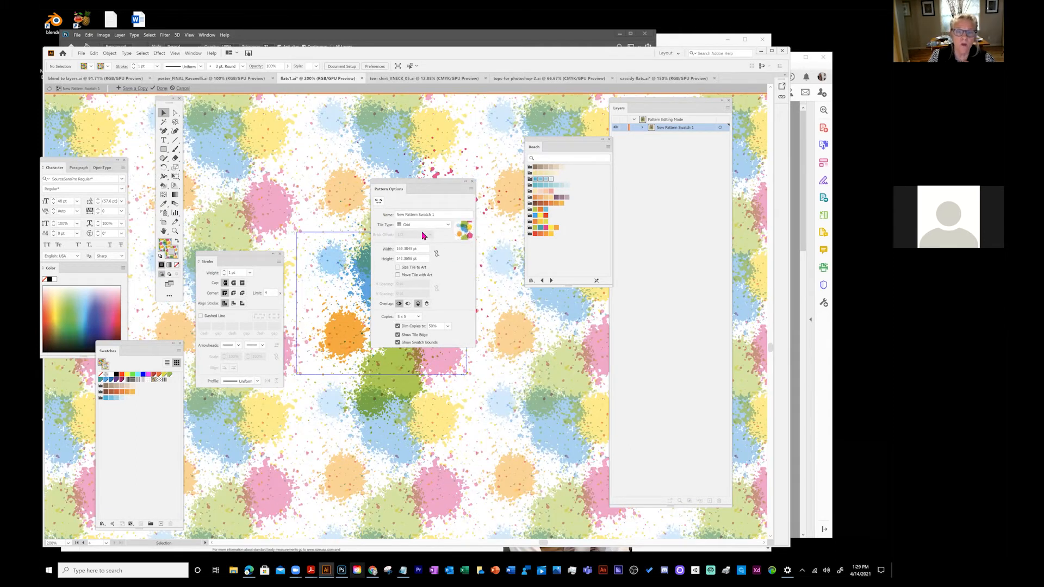
click(422, 241)
click(425, 226)
click(418, 250)
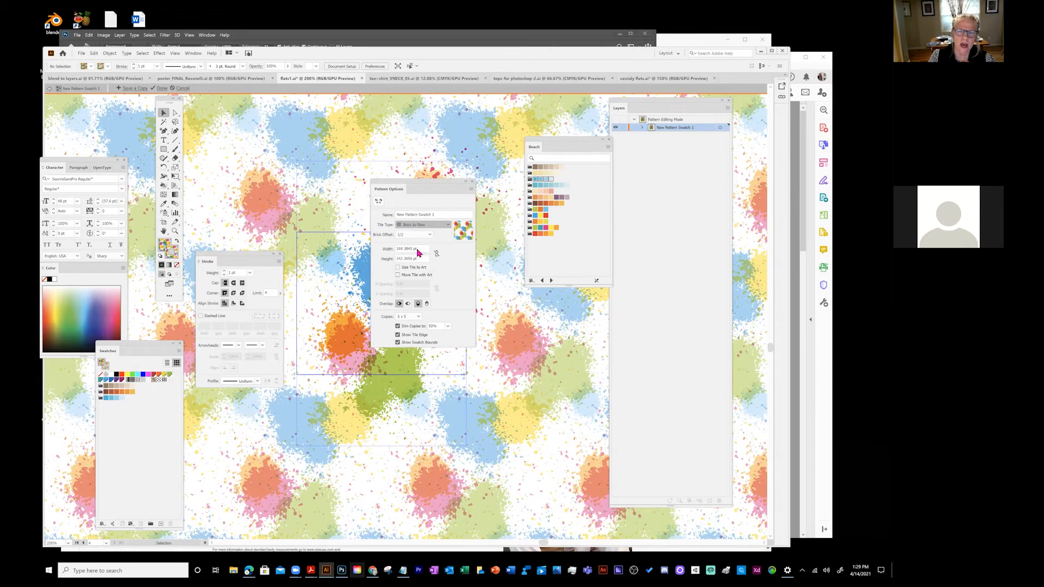
click(427, 227)
click(418, 258)
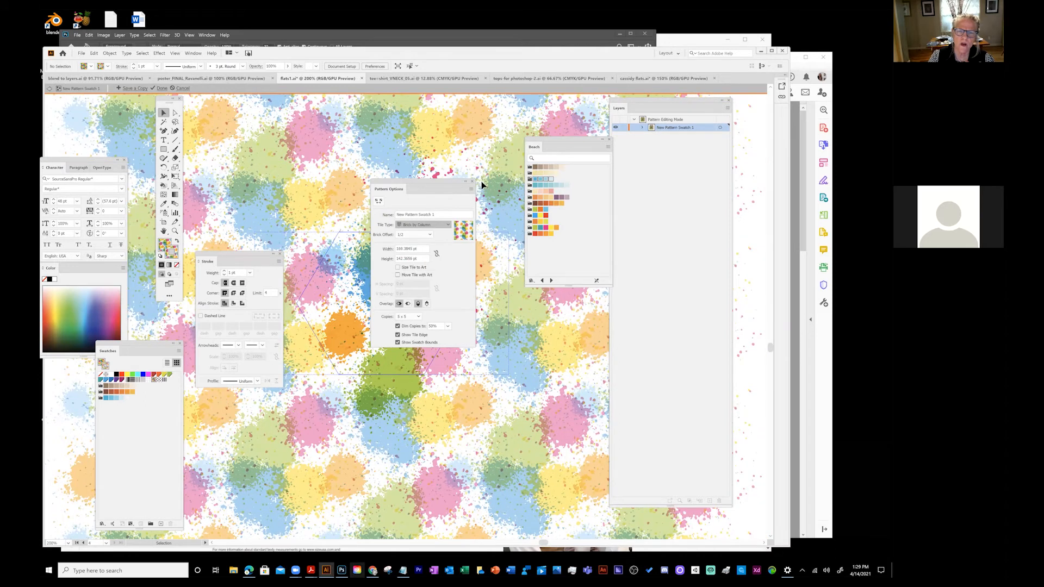
click(50, 89)
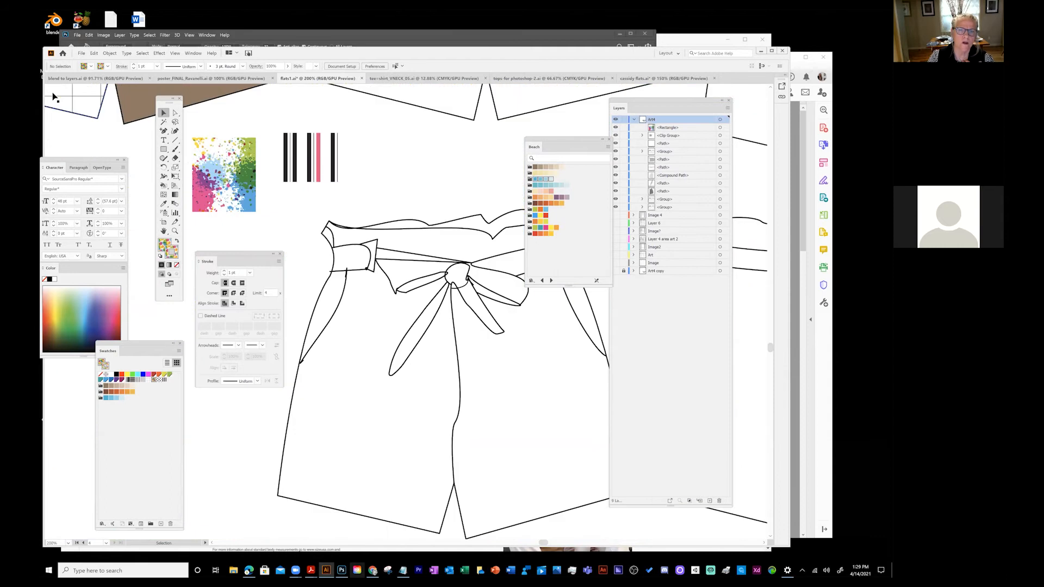
- Select the black and pink stripe group and delete it
click(294, 152)
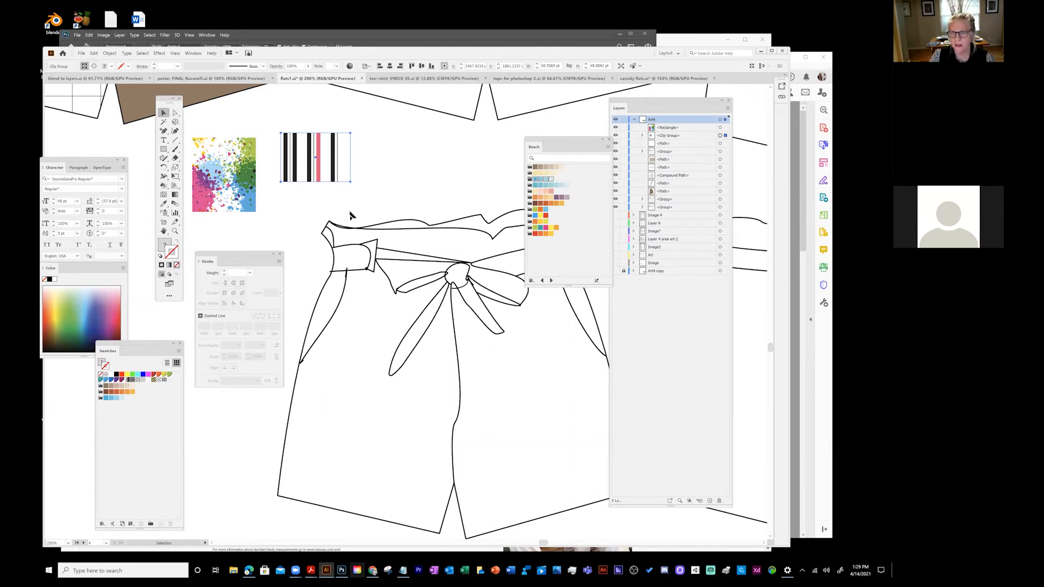
drag(564, 141, 528, 341)
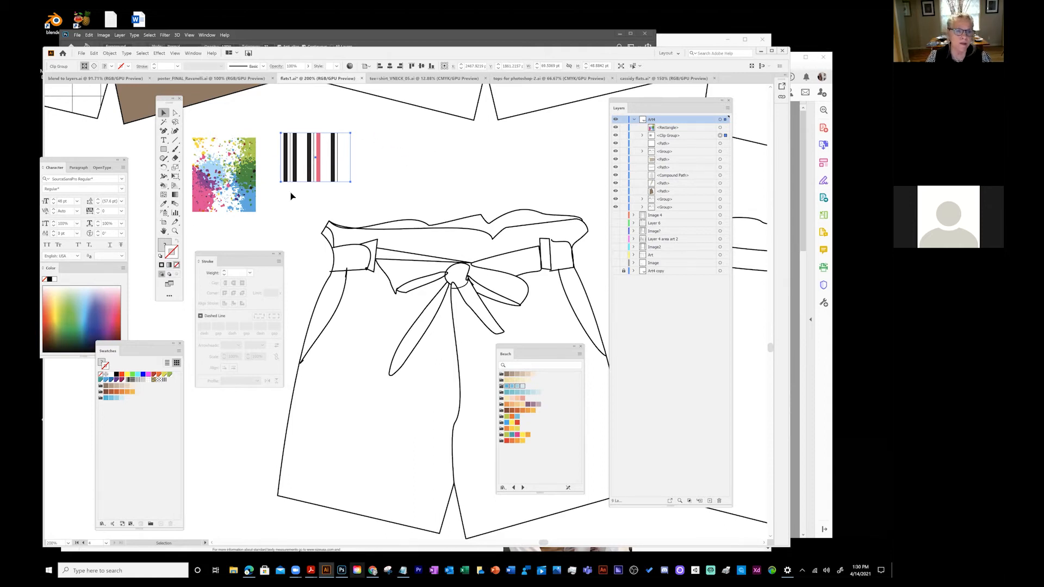
drag(329, 148, 144, 432)
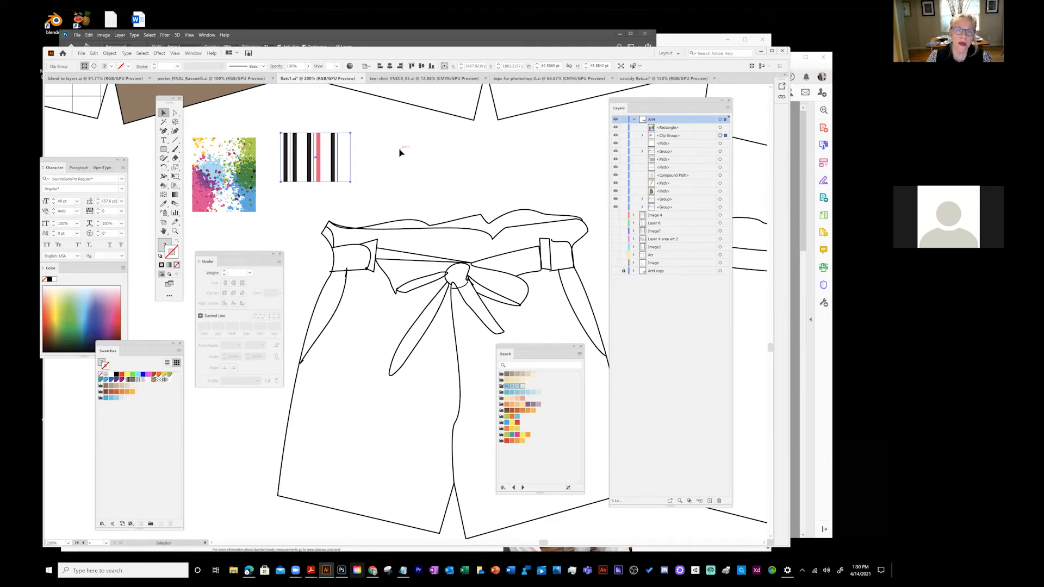
key(Delete)
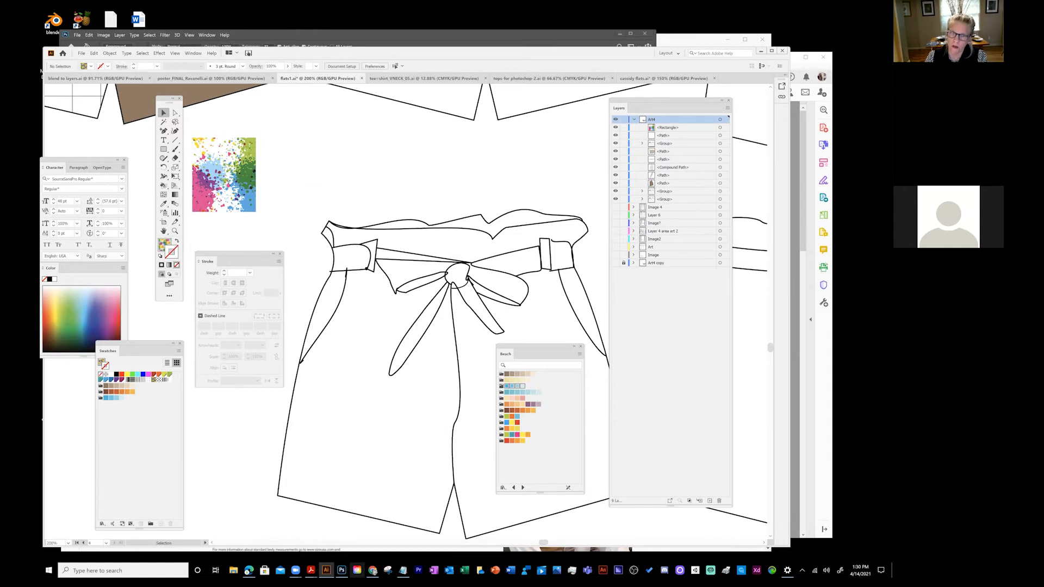
- Paint a short orange brush stroke above the shorts, then undo it
click(176, 149)
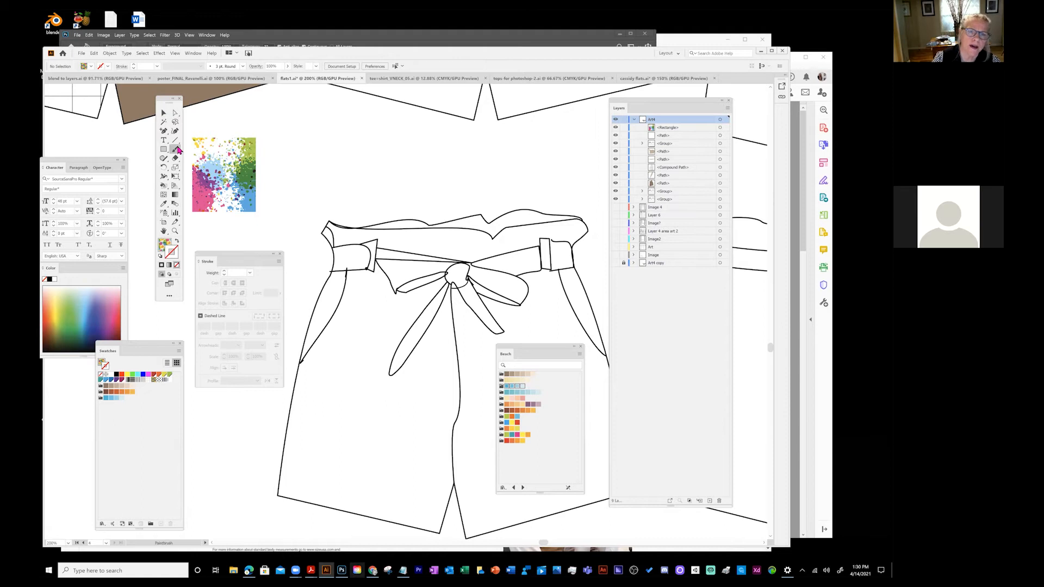
drag(321, 168, 351, 157)
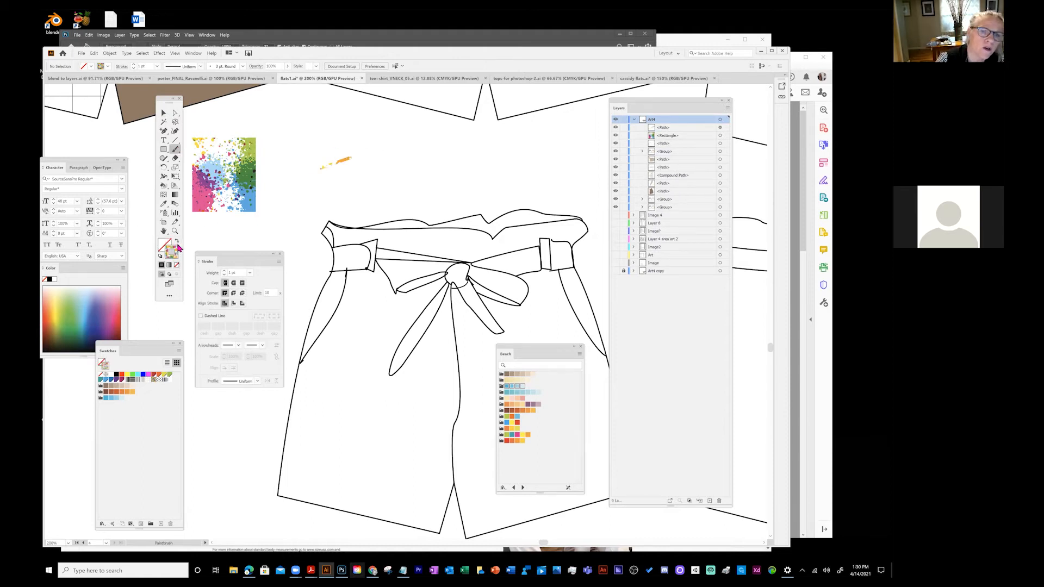
click(163, 113)
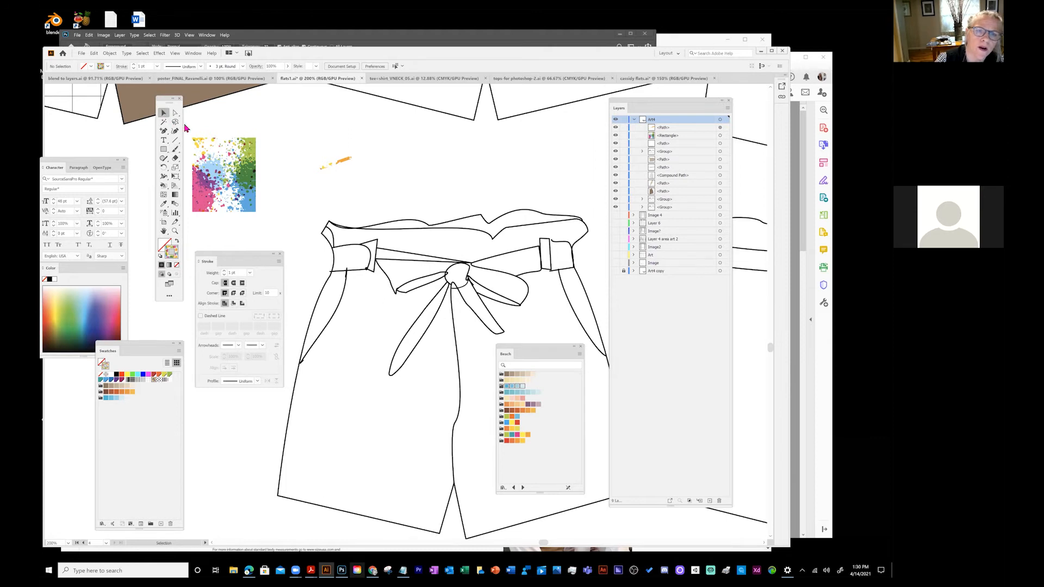
key(ctrl+z)
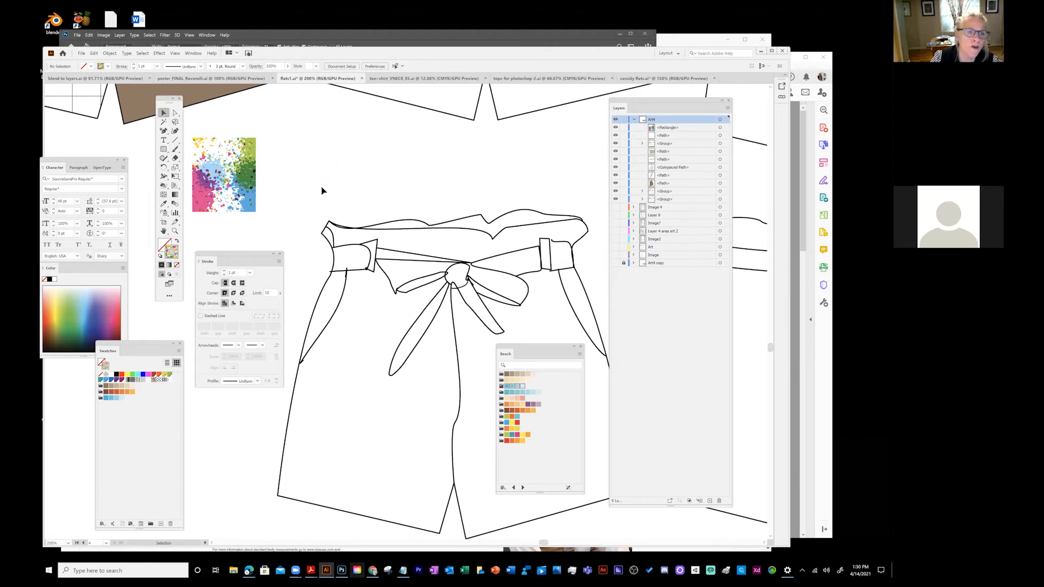
- Paint a pink brush scribble above the shorts and drag it into the Swatches panel
click(149, 374)
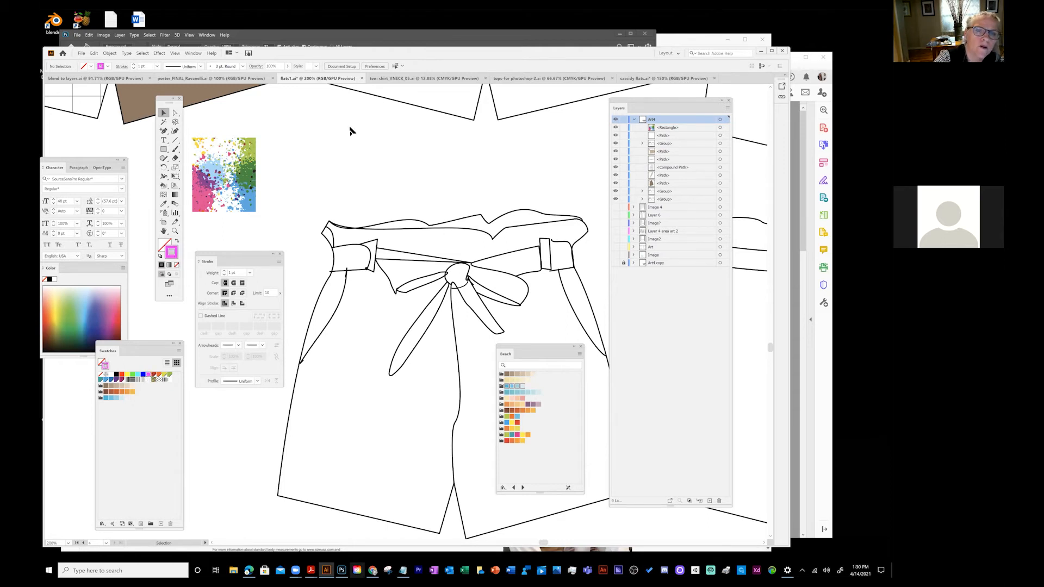
key(b)
mouse_move(319, 144)
mouse_down()
mouse_move(353, 159)
mouse_move(327, 175)
mouse_move(329, 163)
mouse_move(356, 177)
mouse_up()
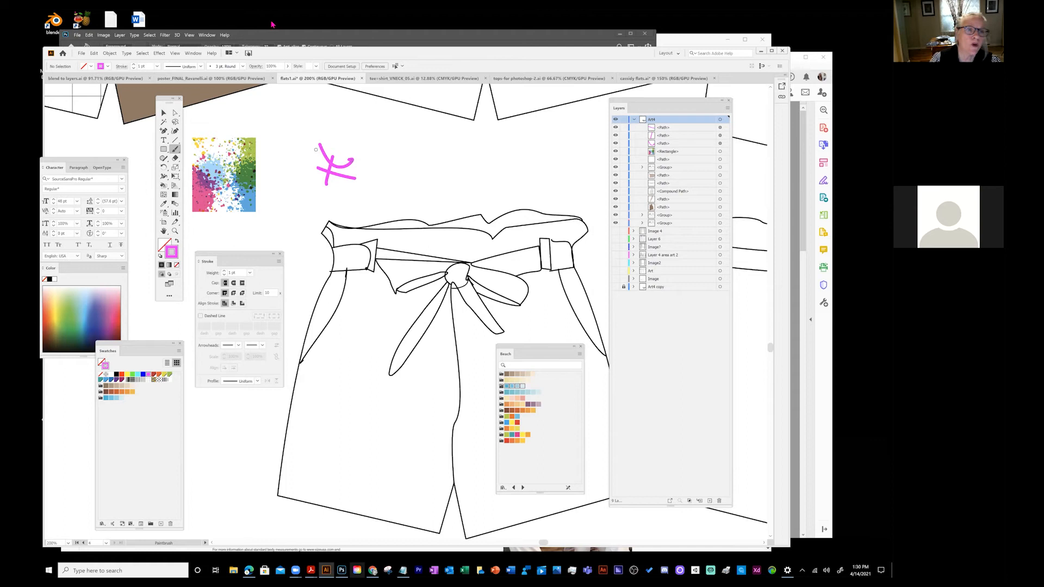
click(164, 113)
drag(312, 139, 380, 200)
drag(336, 170, 147, 446)
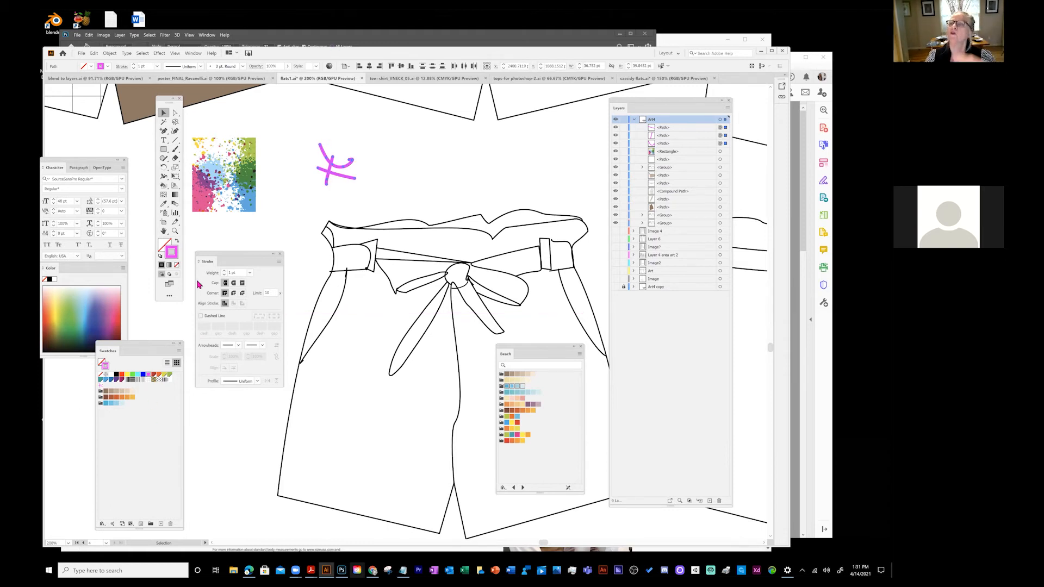
- Enlarge the pink scribble with Free Transform and drag it into the swatches as a pattern
drag(304, 139, 381, 194)
click(176, 177)
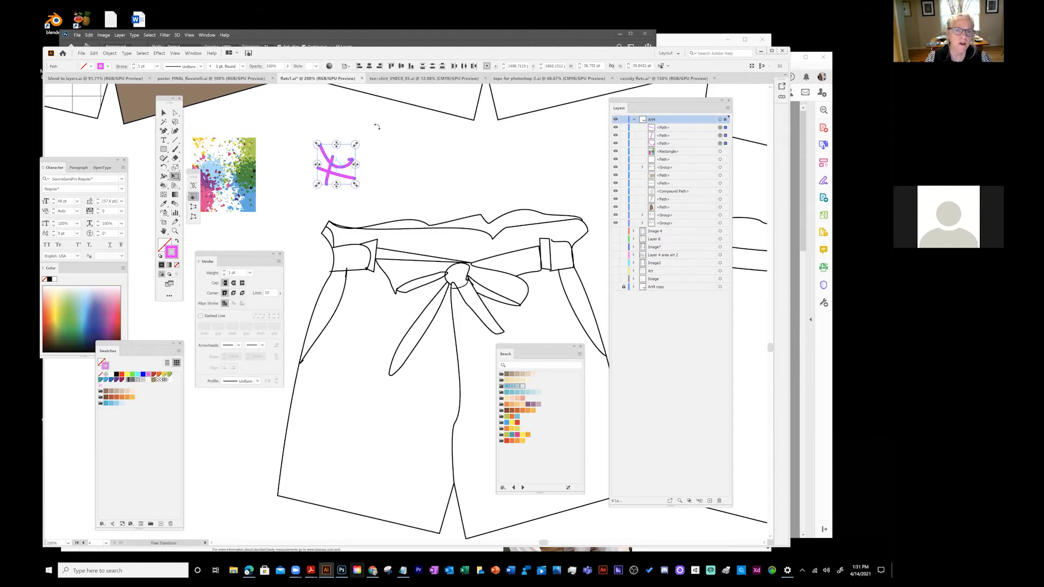
drag(354, 145, 389, 108)
click(167, 118)
click(257, 112)
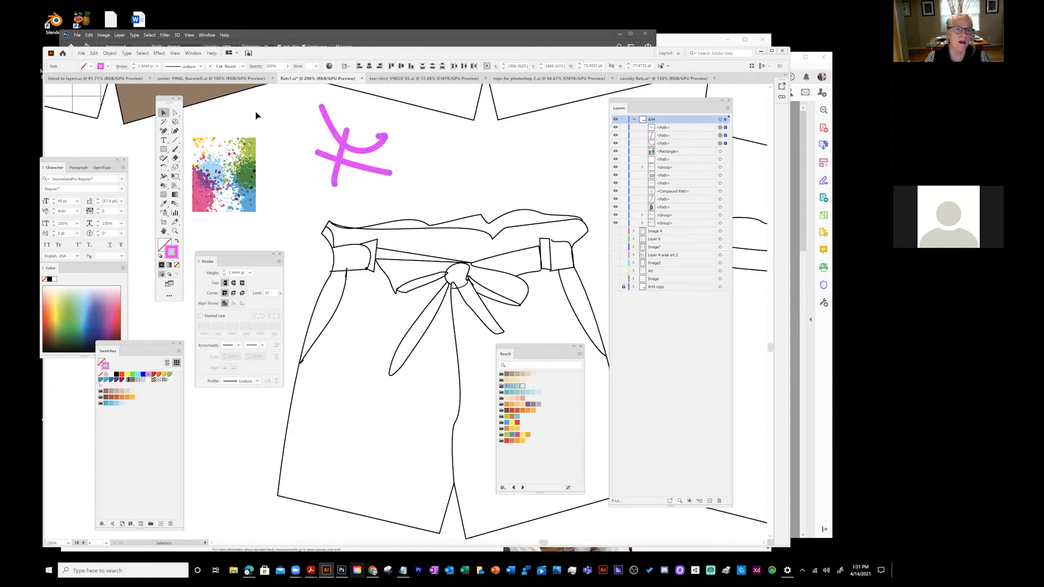
mouse_move(343, 148)
mouse_down()
mouse_move(296, 212)
mouse_move(348, 144)
mouse_move(369, 175)
mouse_move(162, 423)
mouse_up()
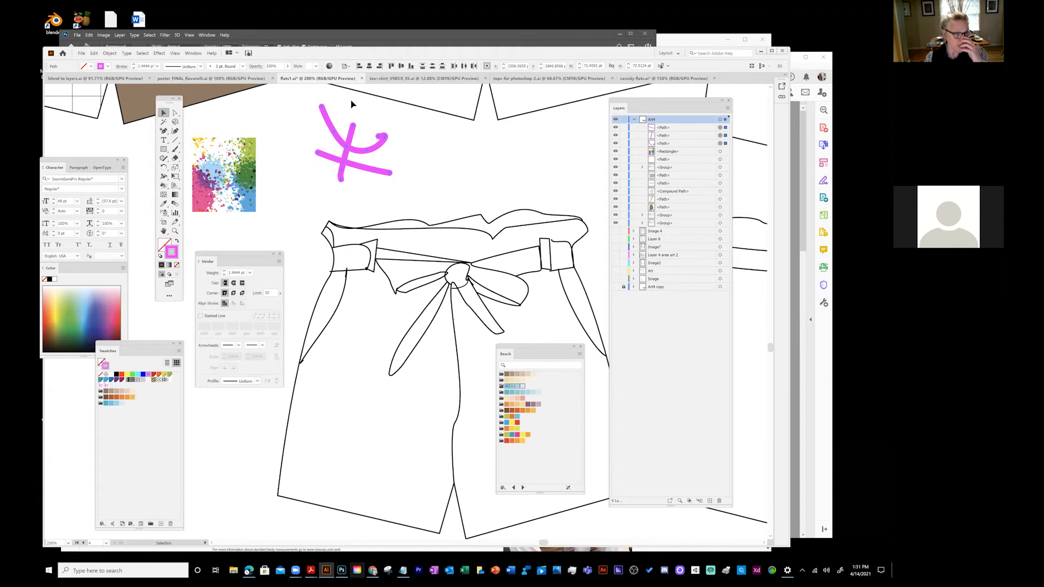
- Preview brick-by-row, brick-by-column and hex-by-column tiling for the pink pattern, then settle on Grid
double_click(107, 388)
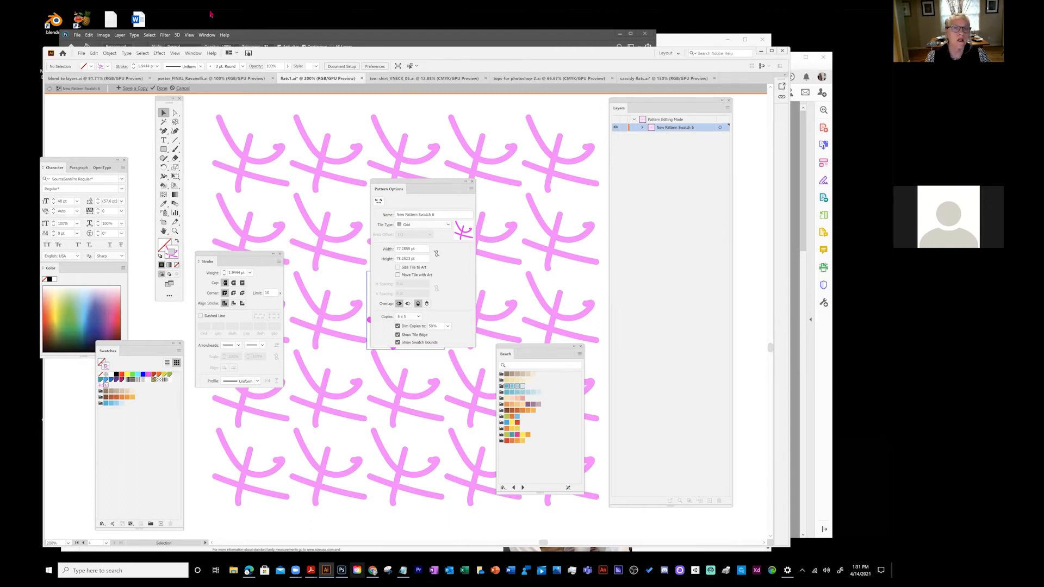
click(422, 226)
click(423, 232)
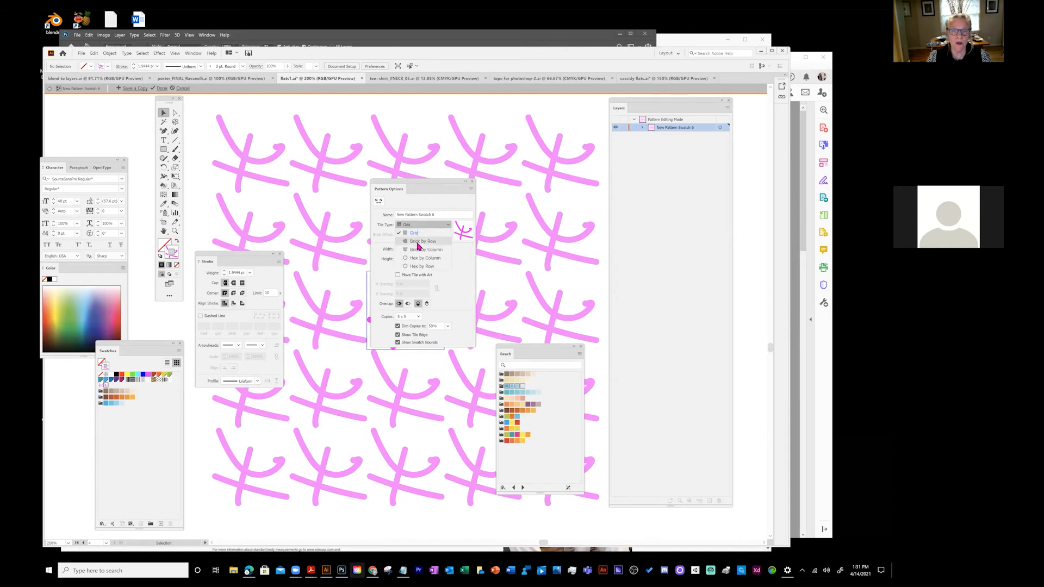
click(424, 226)
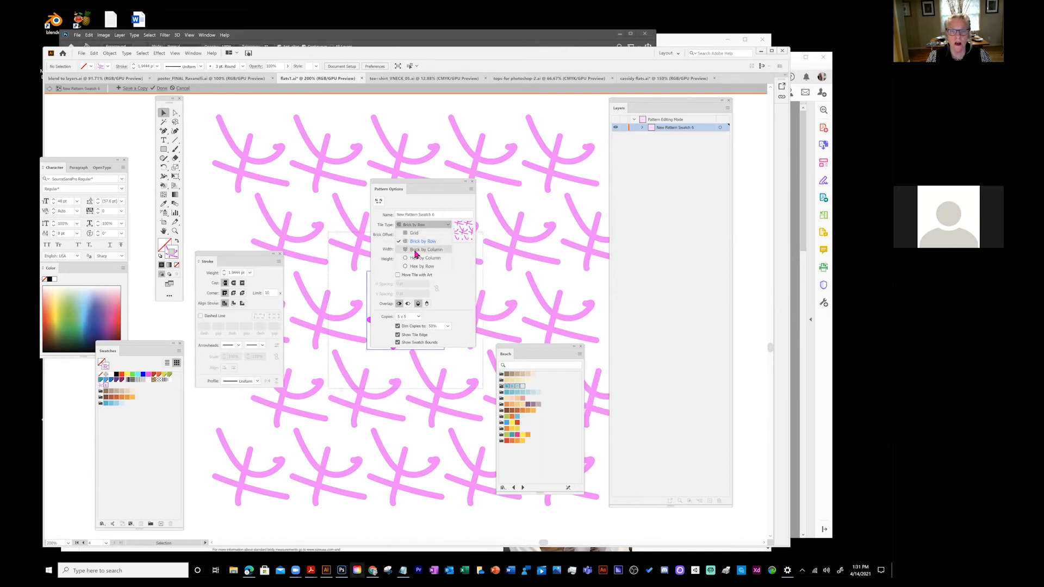
click(417, 250)
click(423, 225)
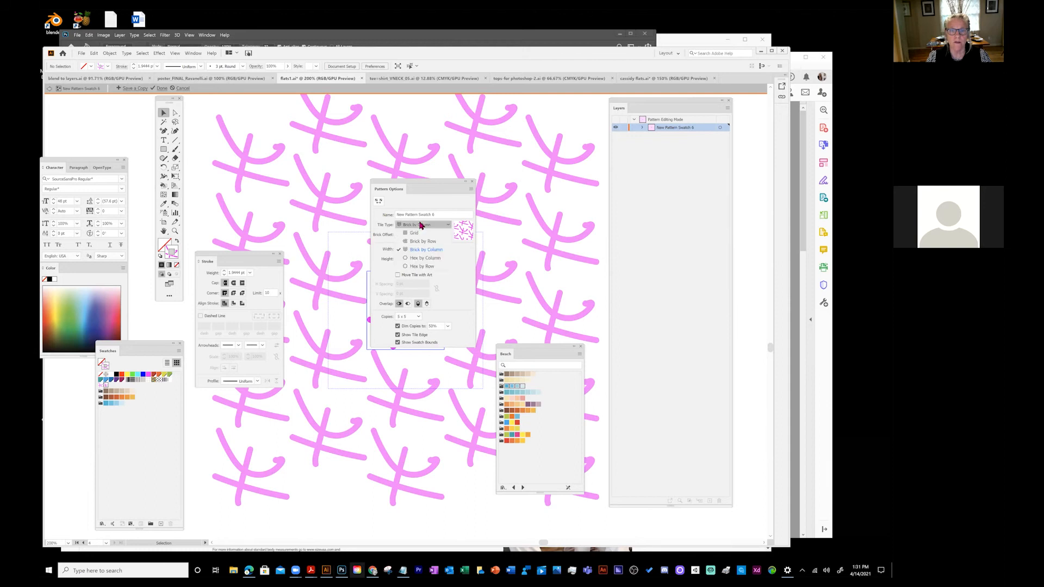
click(418, 260)
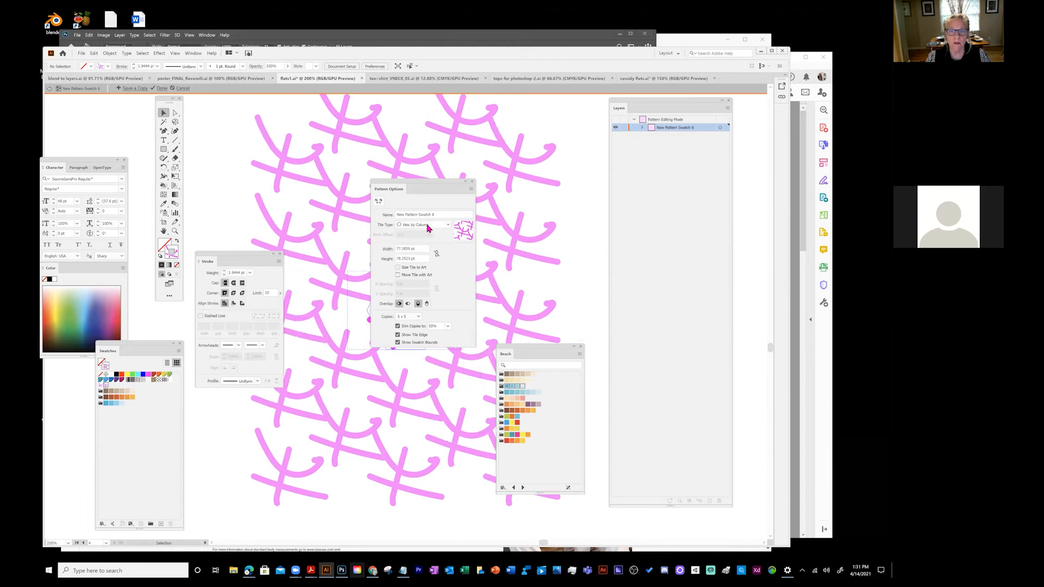
click(429, 228)
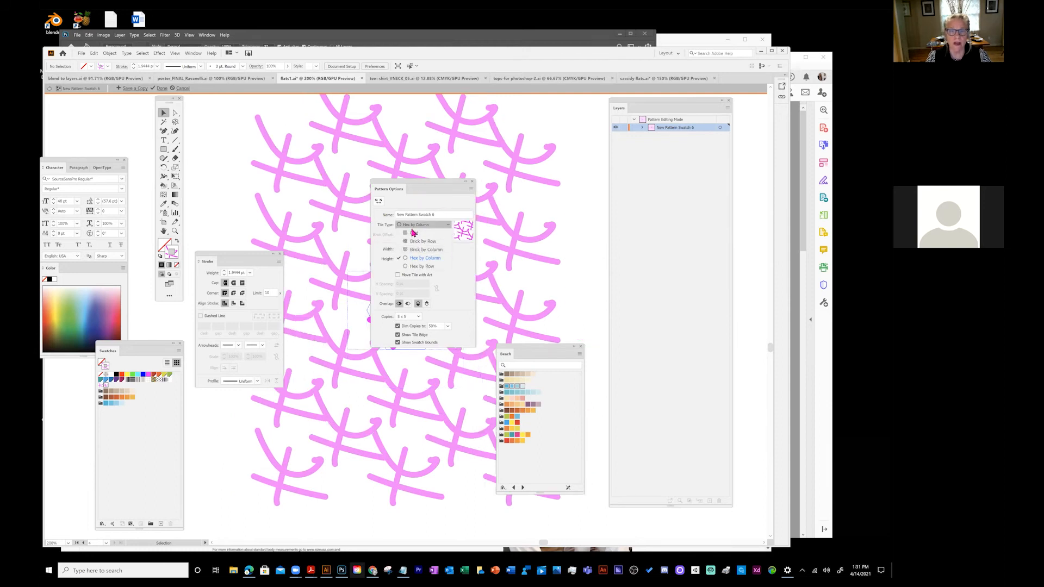
click(415, 232)
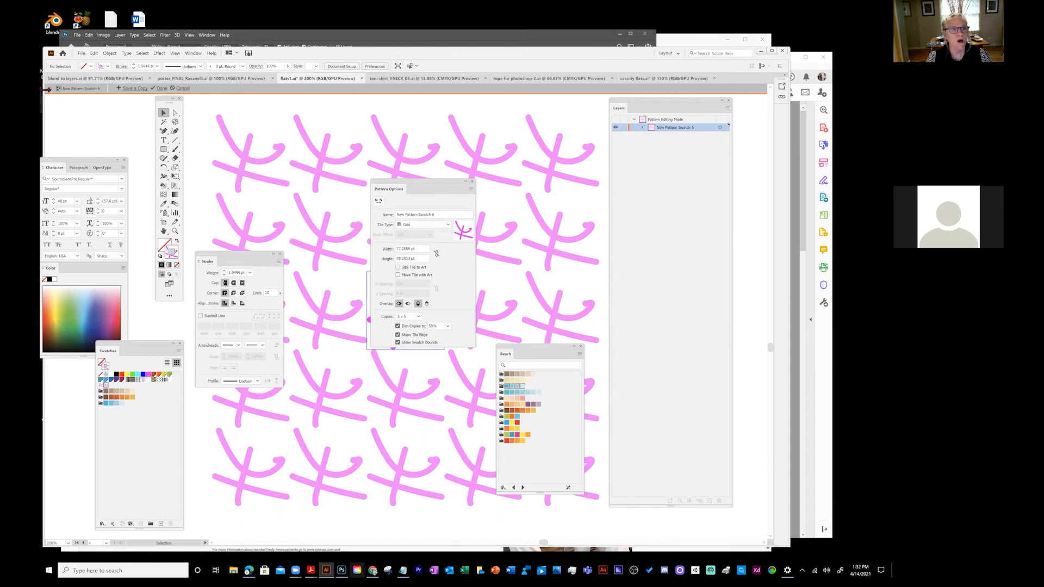
click(49, 89)
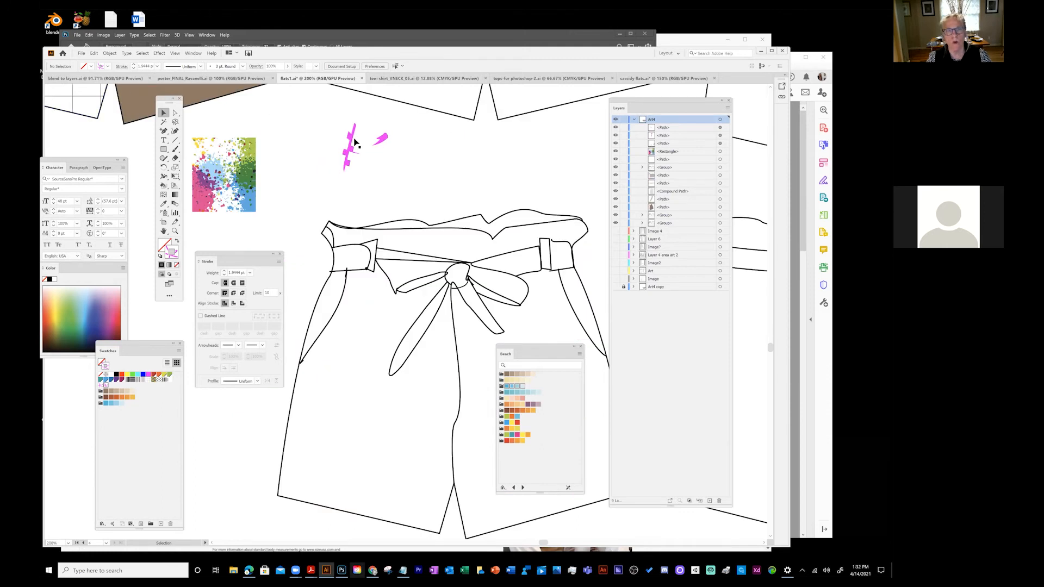
- Delete the pink scribble strokes and move the Beach swatch panel to the right
drag(309, 120, 406, 177)
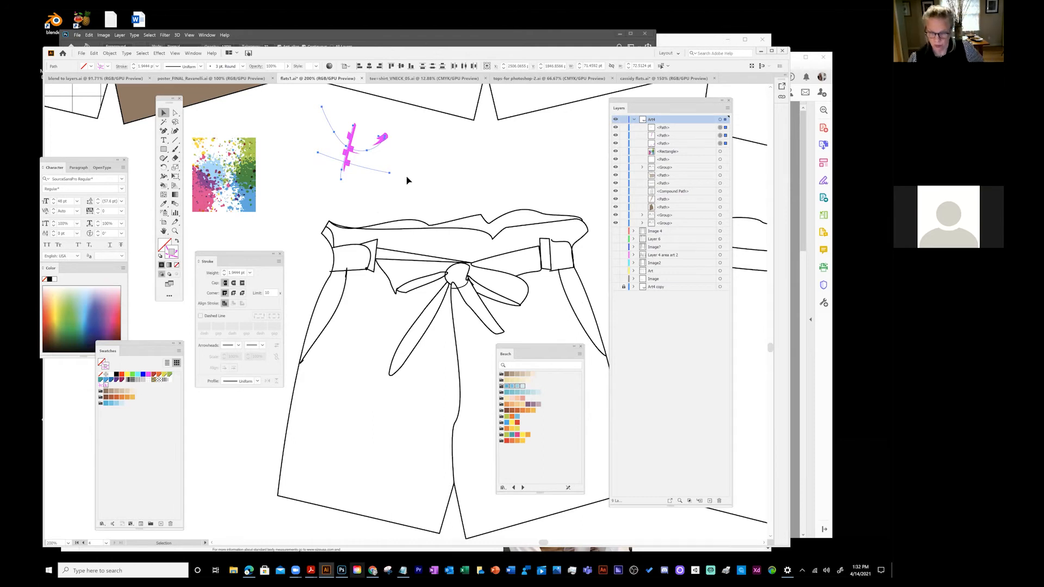
key(Delete)
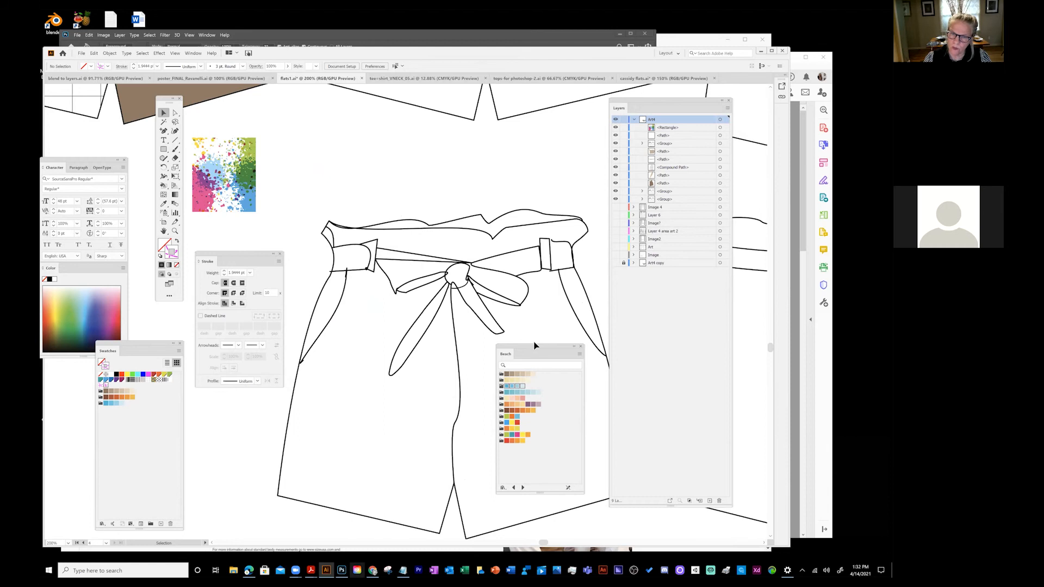
drag(534, 347, 708, 322)
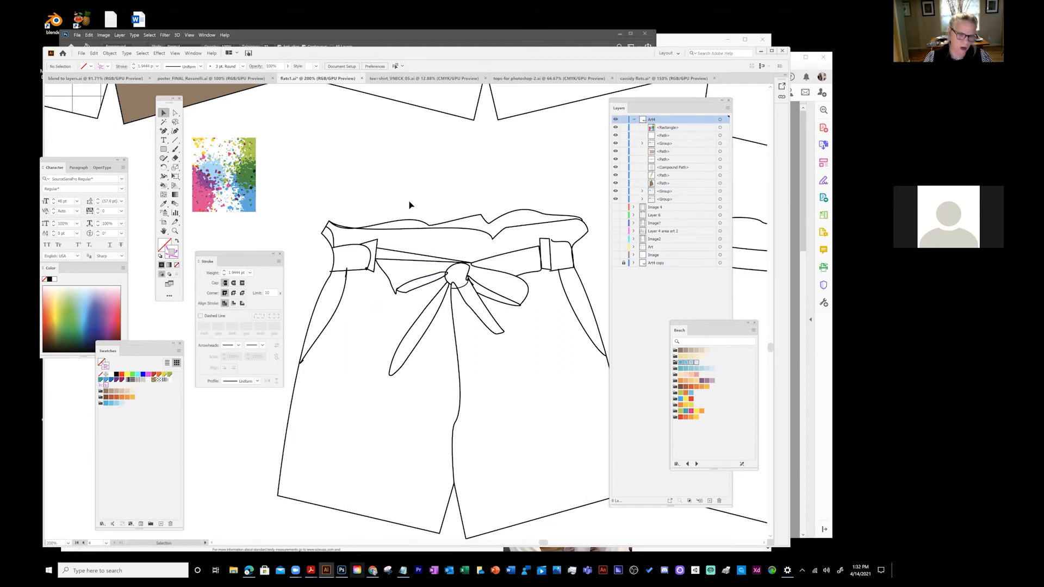
- Zoom into the bow and pull its left loop's tip anchor slightly downward
key(z)
click(404, 290)
click(414, 306)
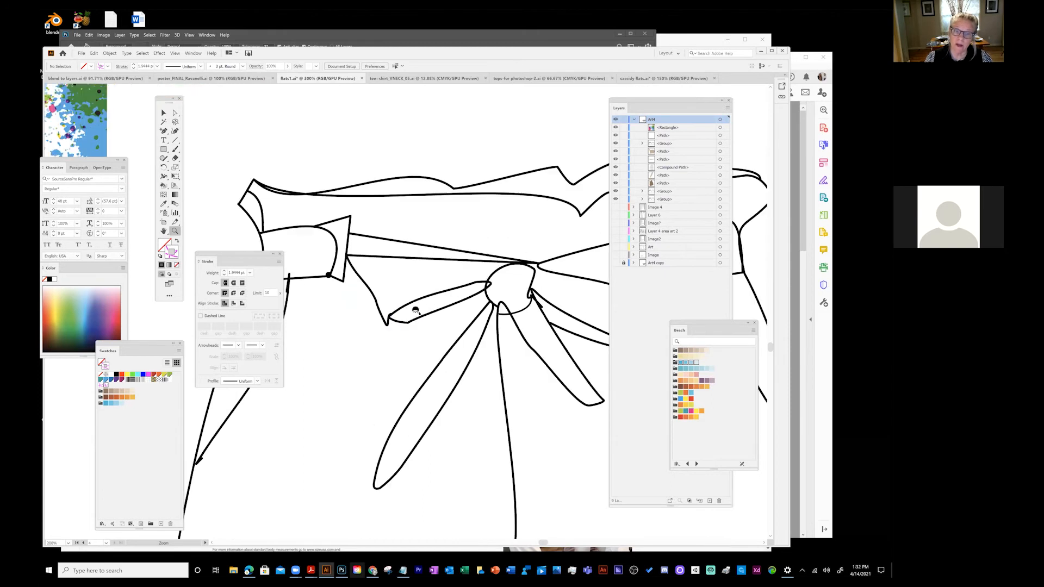
click(411, 320)
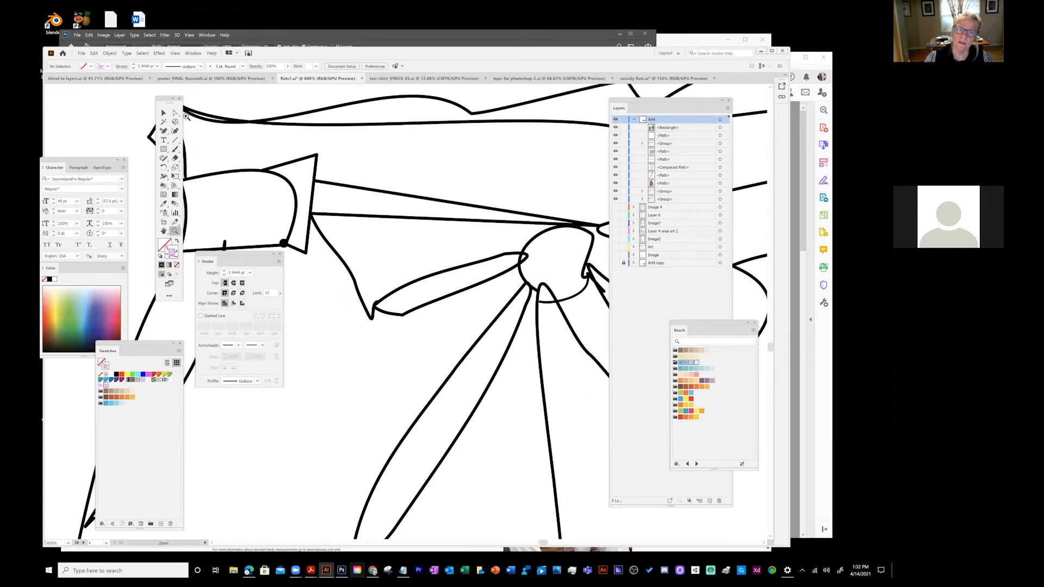
click(175, 113)
drag(374, 307, 374, 324)
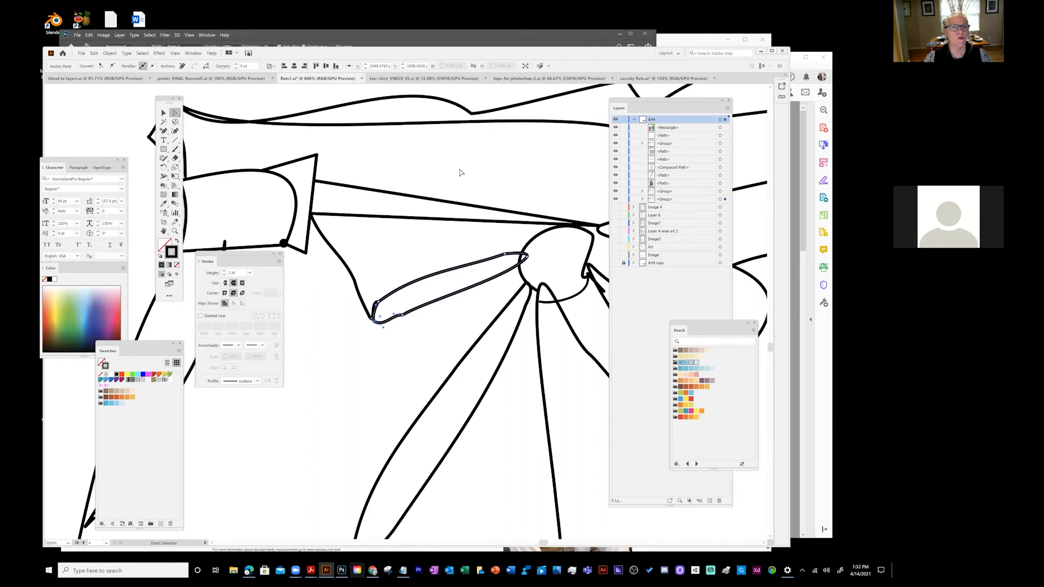
- Zoom out two steps from the View menu and pan to the waistband
click(175, 53)
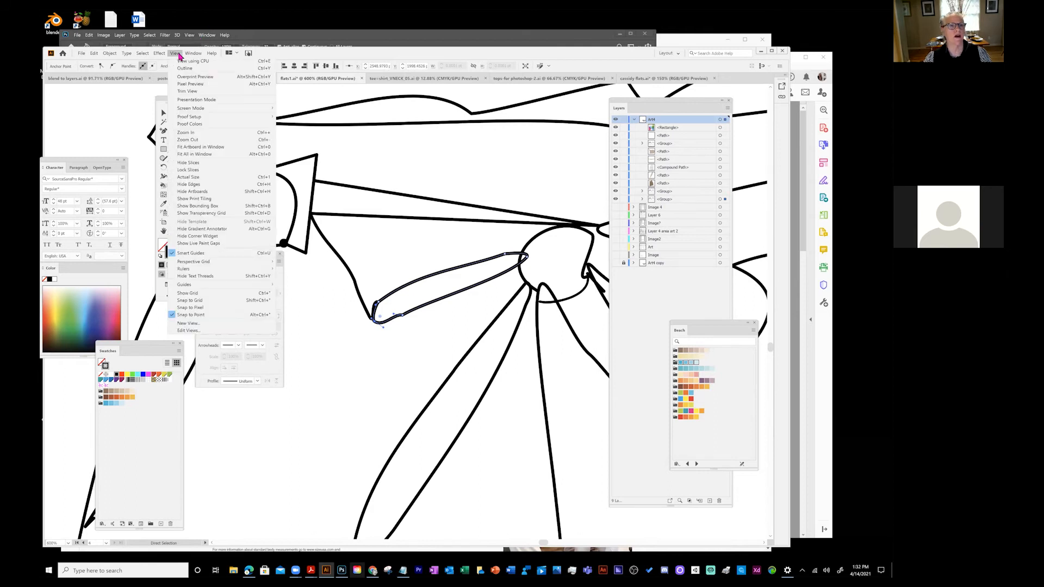
click(188, 139)
click(175, 52)
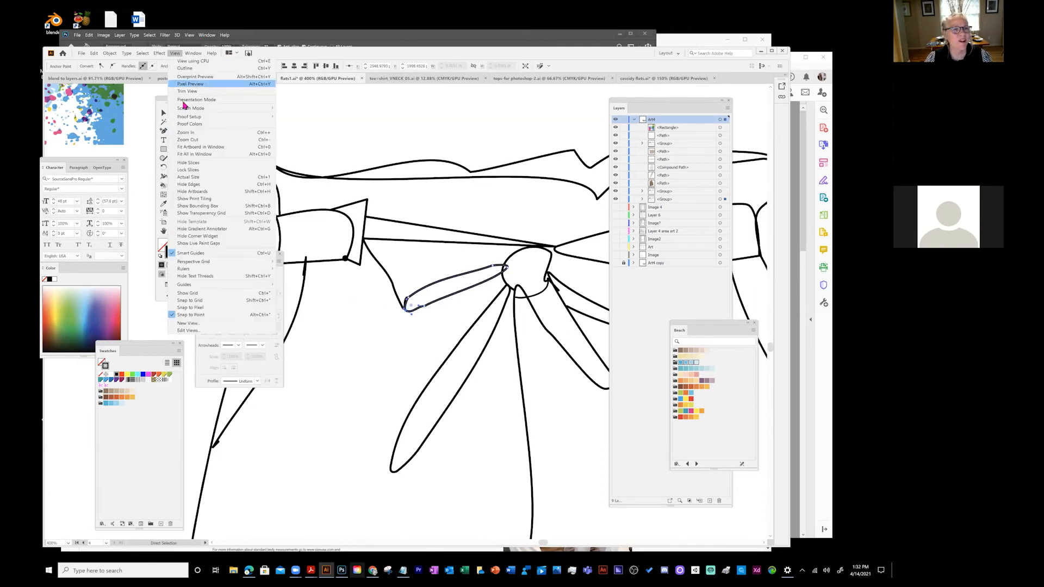
click(195, 140)
drag(412, 167, 365, 178)
mouse_move(632, 104)
mouse_down()
mouse_move(692, 125)
mouse_move(686, 107)
mouse_move(640, 113)
mouse_up()
- Zoom out to the whole shorts, move the Stroke and Layers panels aside, and deselect the bow
key(z)
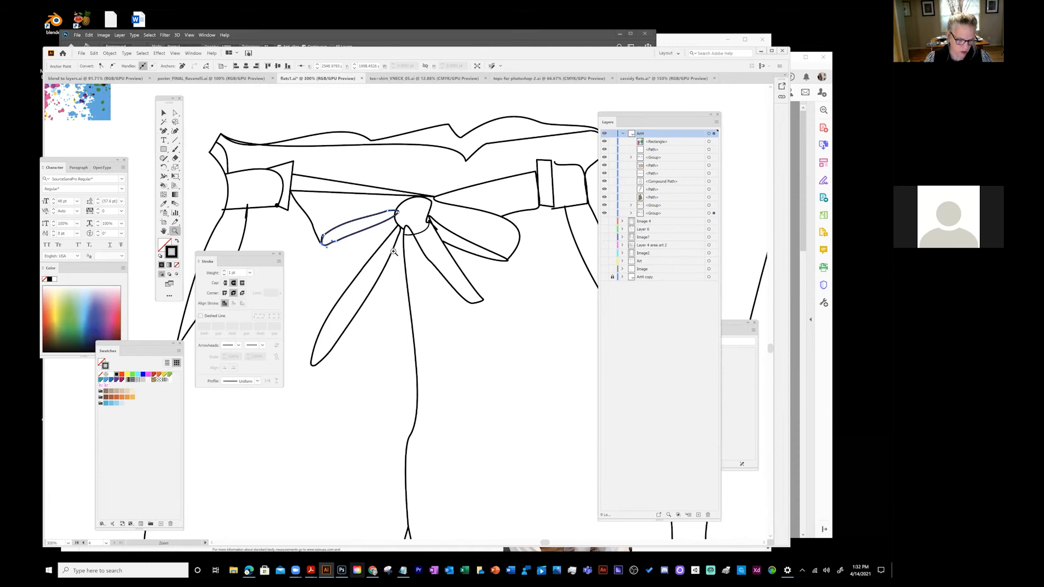
alt+click(380, 234)
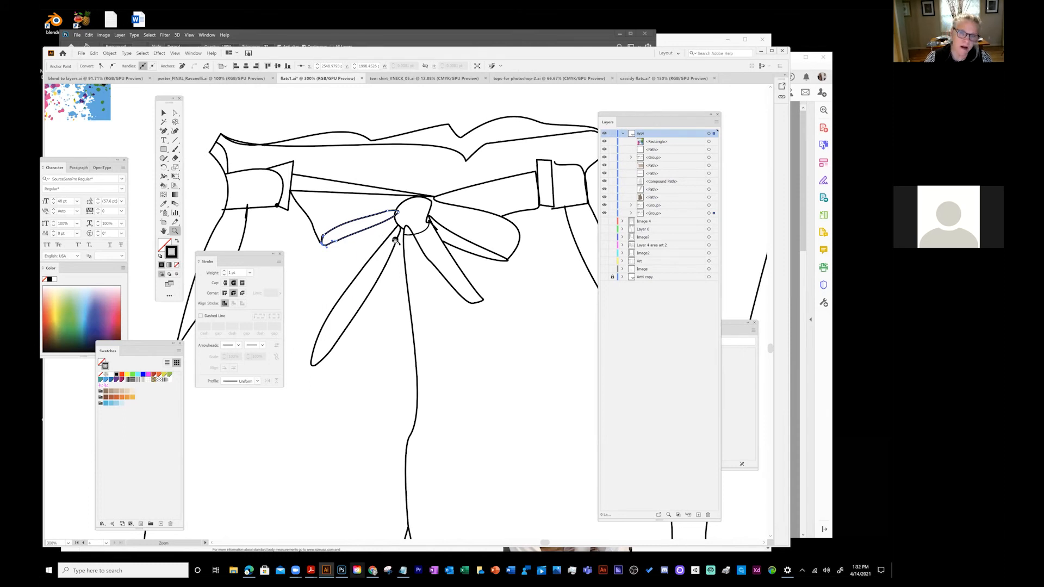
alt+click(411, 251)
mouse_move(478, 298)
mouse_down()
mouse_move(459, 194)
mouse_move(492, 178)
mouse_up()
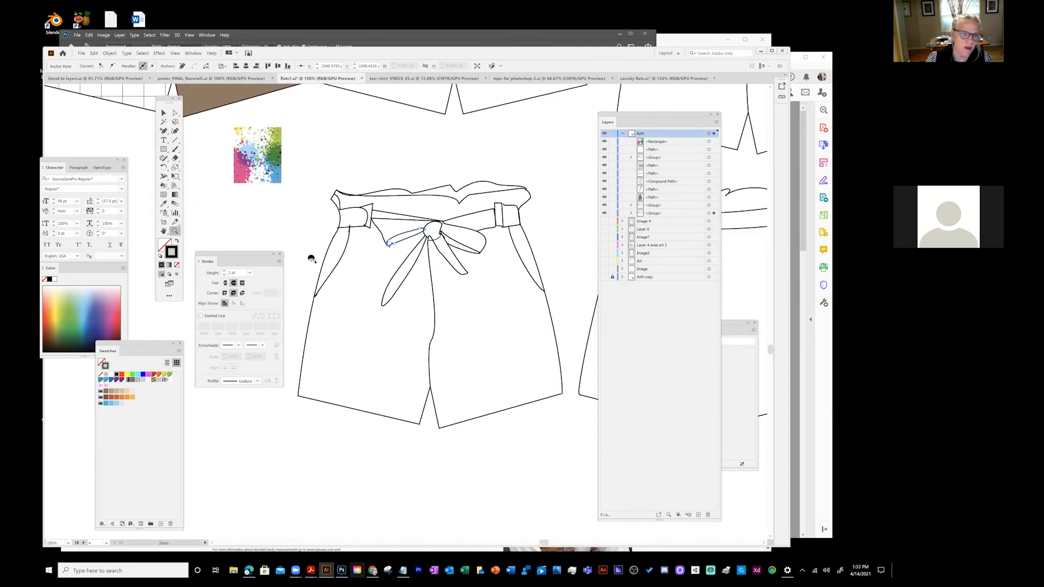
mouse_move(239, 253)
mouse_down()
mouse_move(230, 336)
mouse_move(249, 378)
mouse_up()
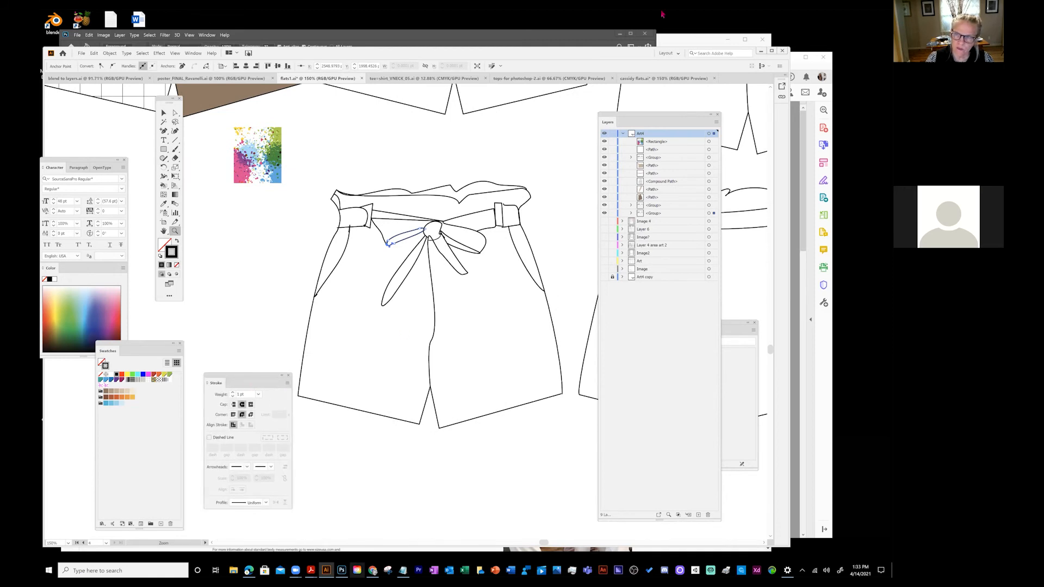
drag(625, 120, 653, 122)
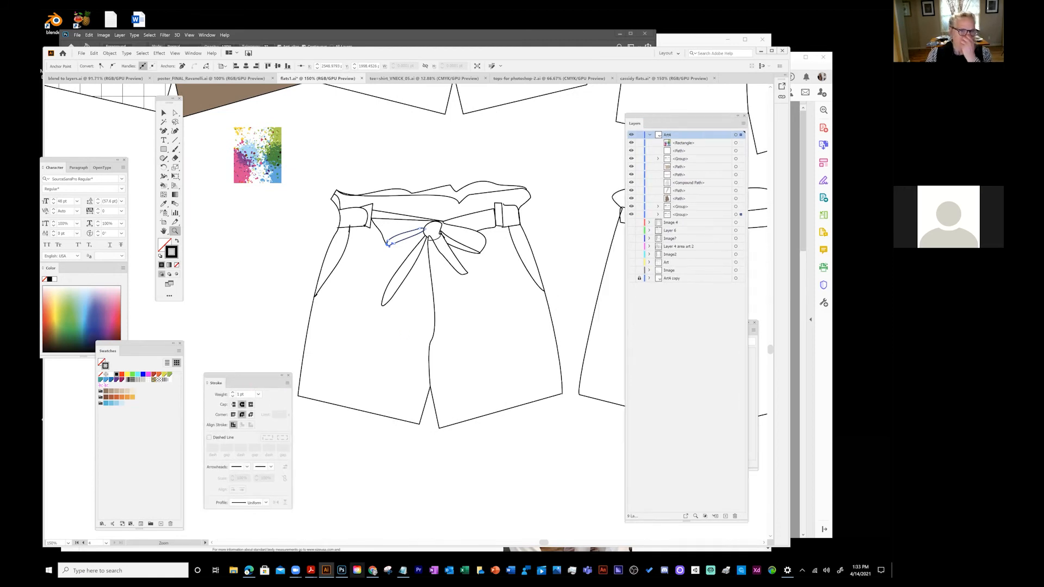
click(164, 113)
click(217, 233)
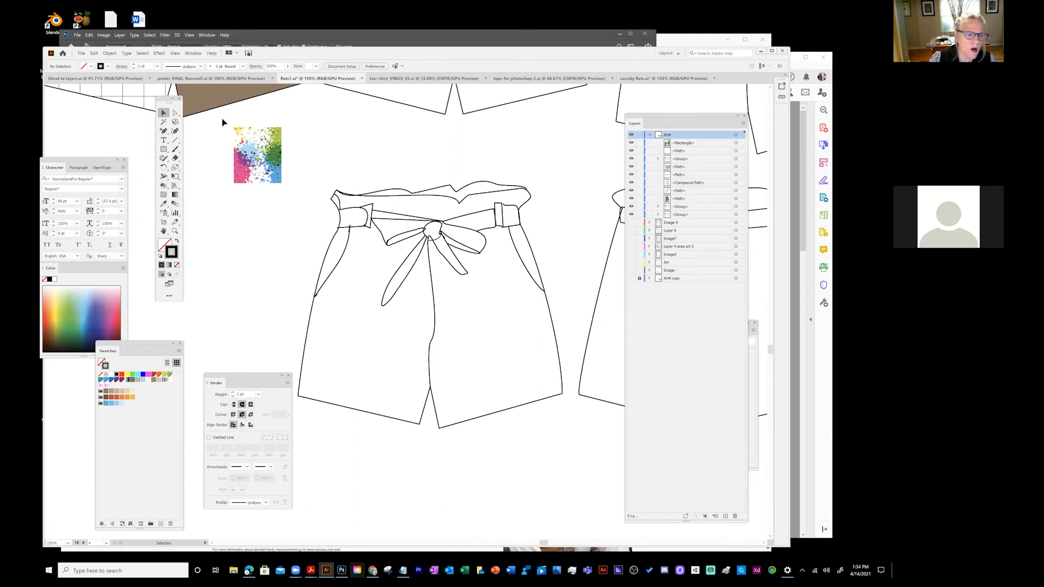
click(175, 122)
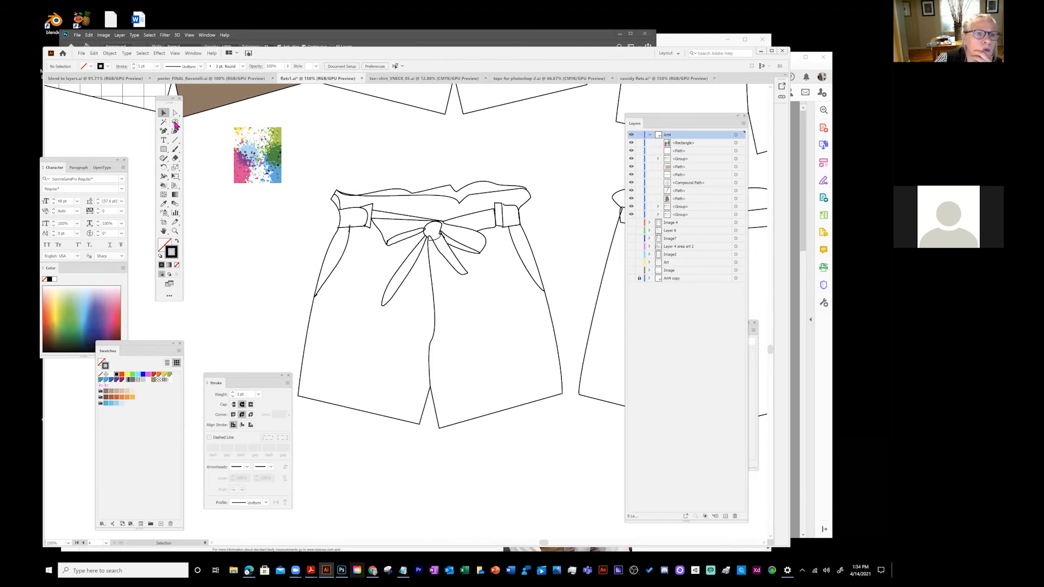
mouse_move(286, 185)
mouse_down()
mouse_move(289, 242)
mouse_move(280, 331)
mouse_move(319, 437)
mouse_move(378, 465)
mouse_move(529, 486)
mouse_move(581, 427)
mouse_move(569, 390)
mouse_move(572, 217)
mouse_move(507, 121)
mouse_move(308, 141)
mouse_up()
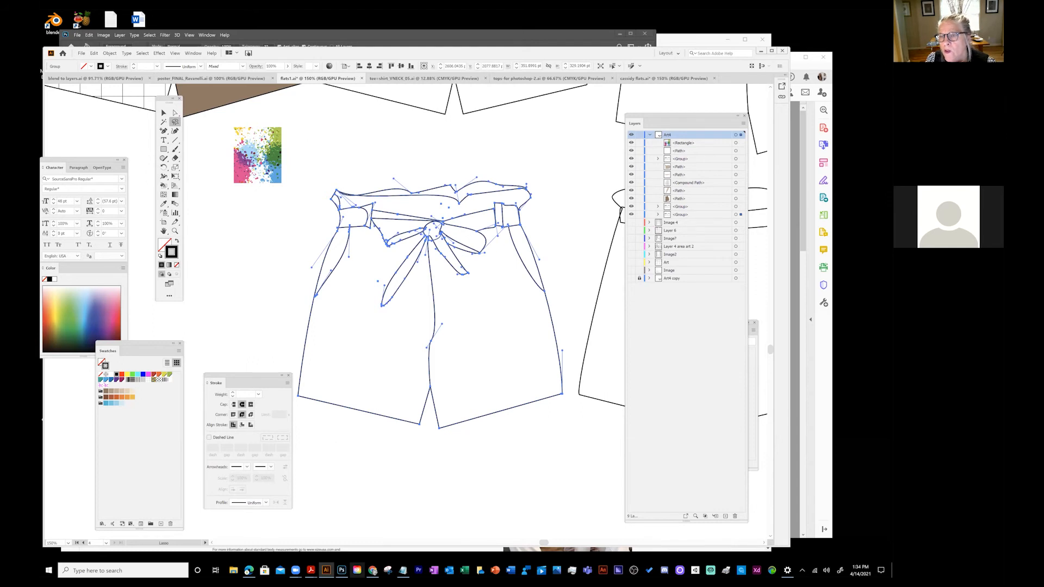
click(657, 215)
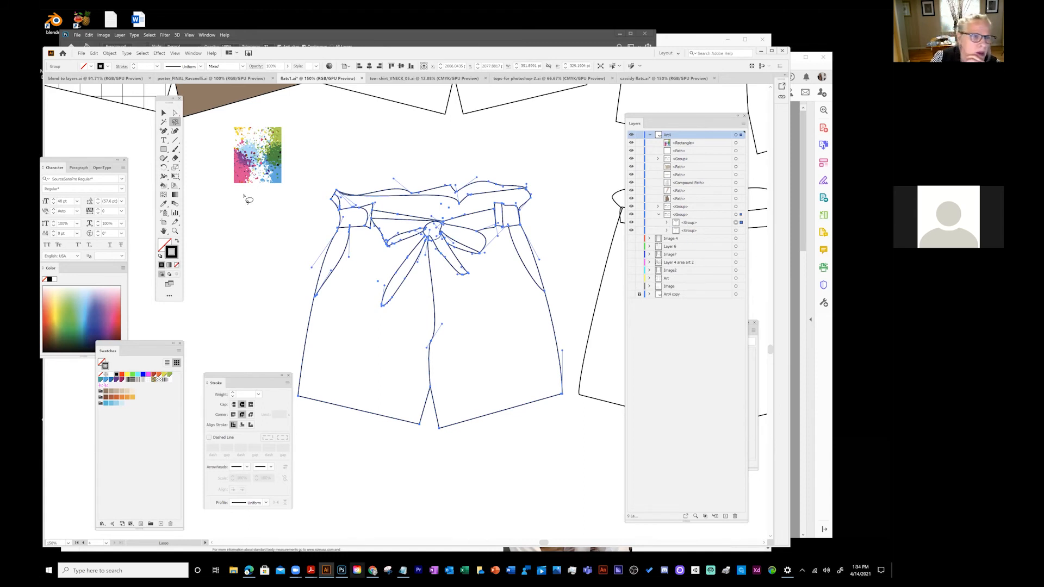
click(163, 186)
click(117, 396)
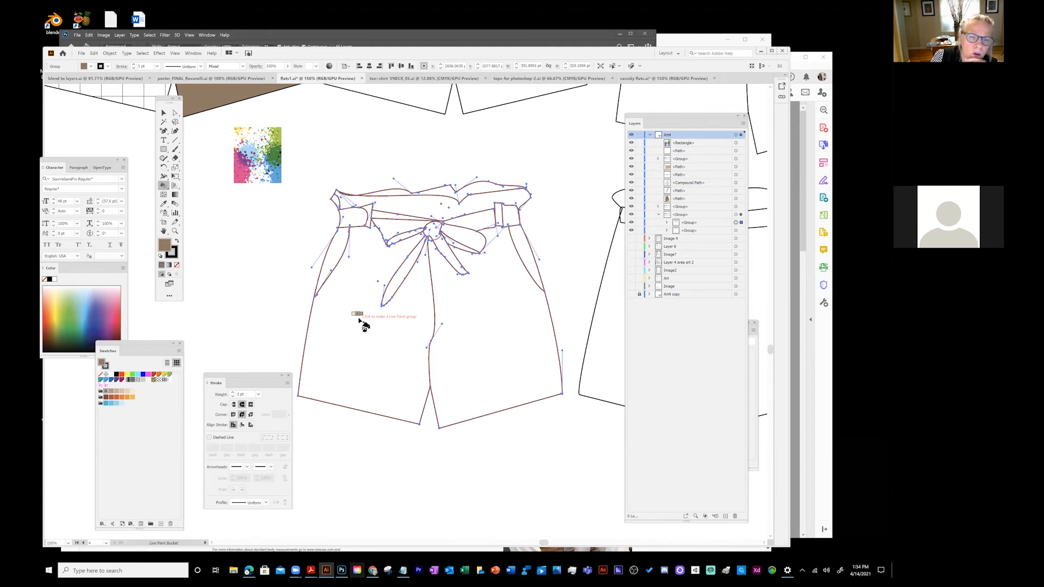
click(359, 319)
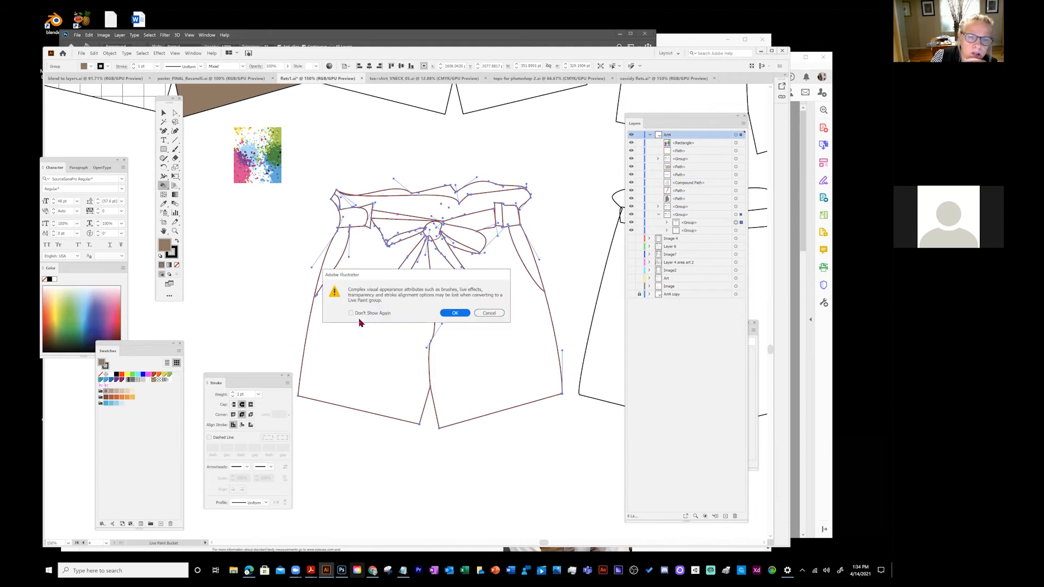
click(454, 313)
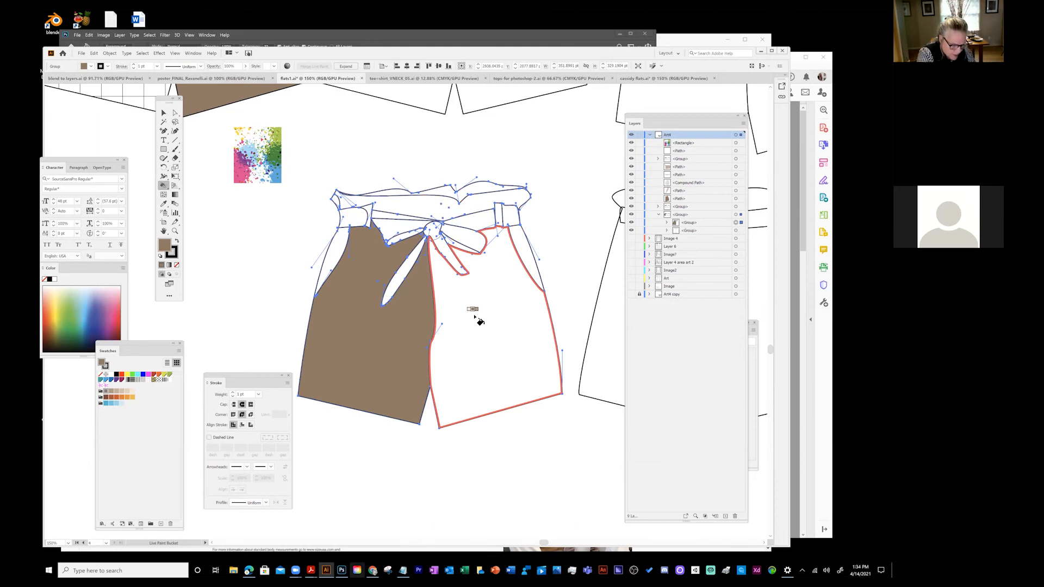
key(ctrl+z)
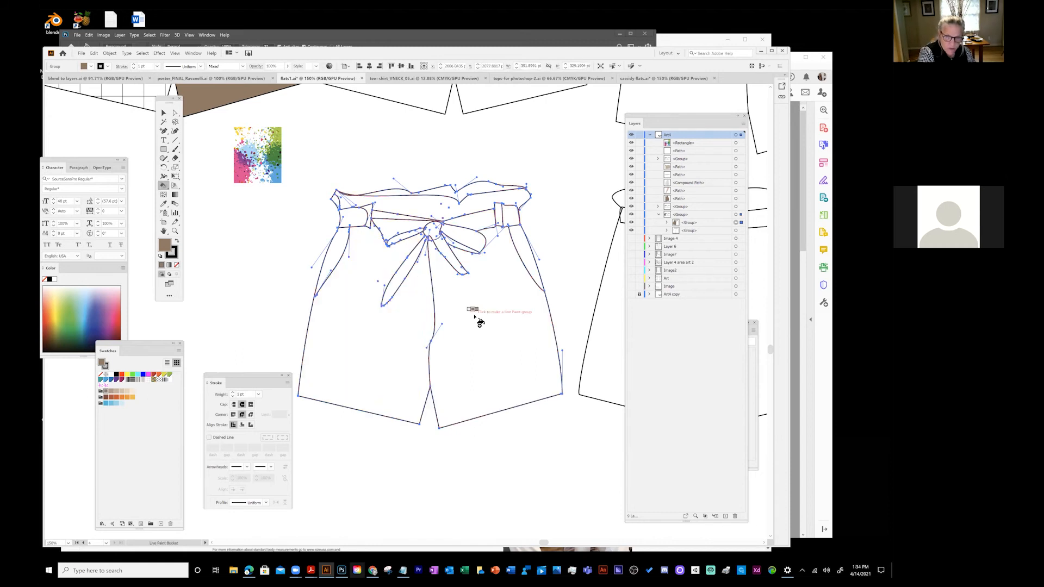
click(164, 113)
- Select the shorts group and duplicate it from the Layers panel menu
click(226, 266)
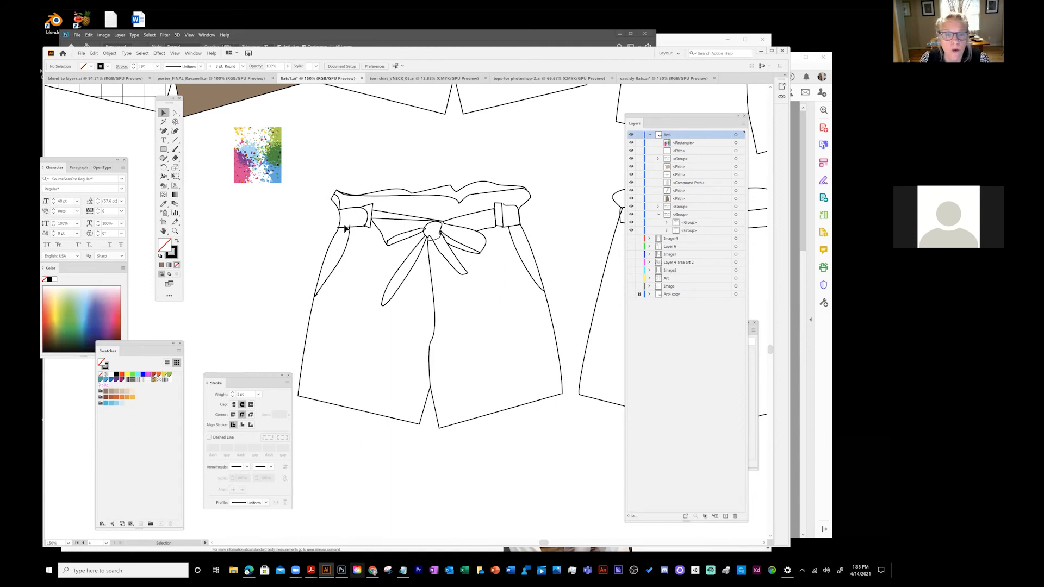
drag(310, 219, 570, 452)
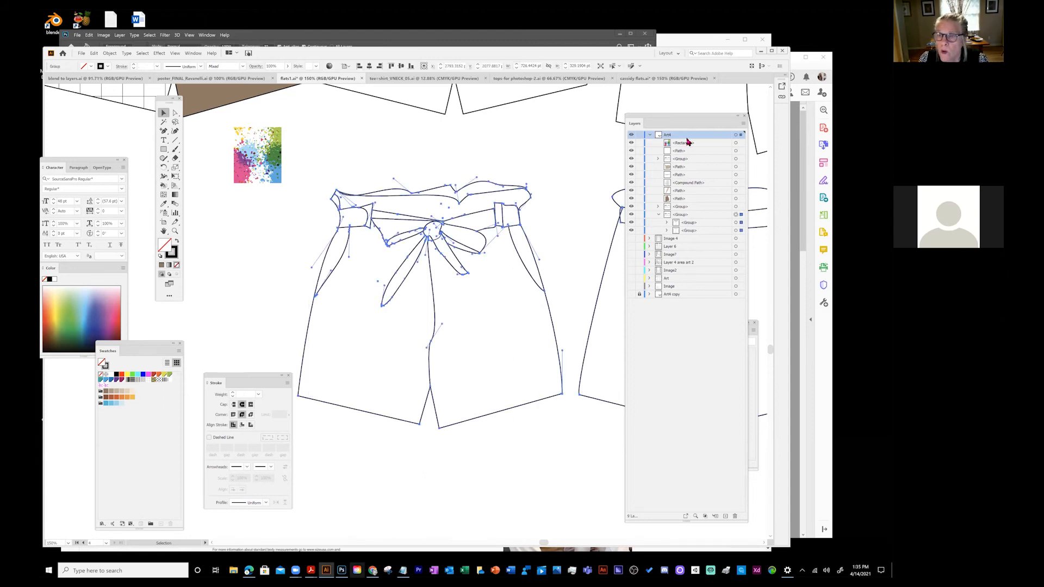
click(688, 223)
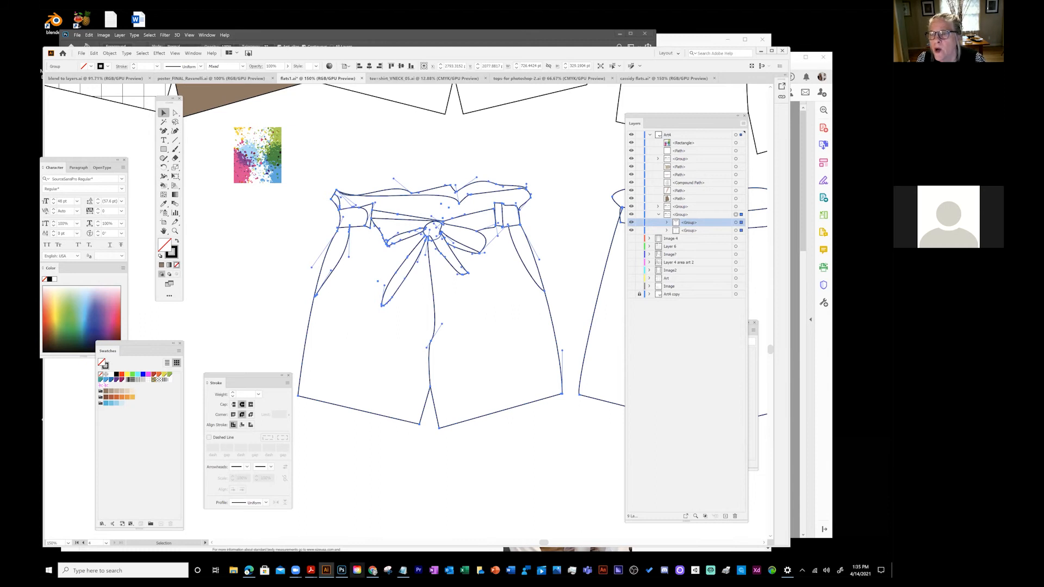
click(743, 123)
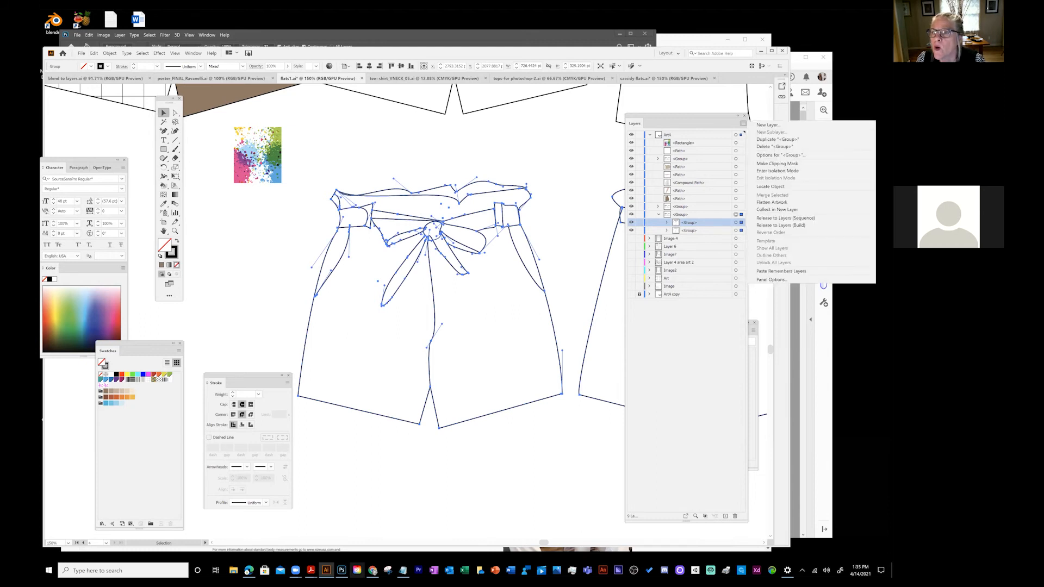
click(777, 139)
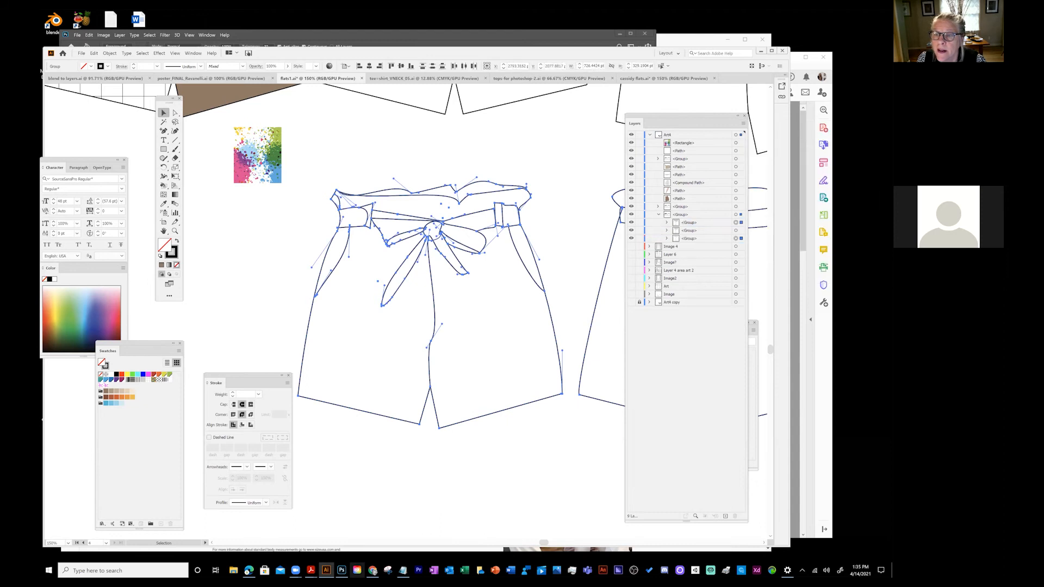
- Rename the duplicate 'pants- copy', then lock and hide it
double_click(688, 230)
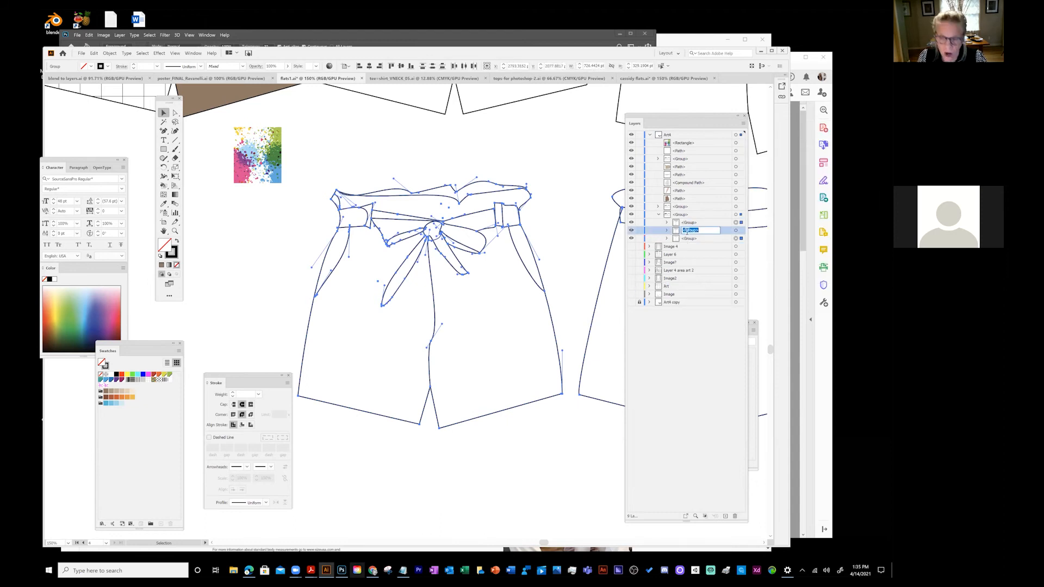
click(687, 232)
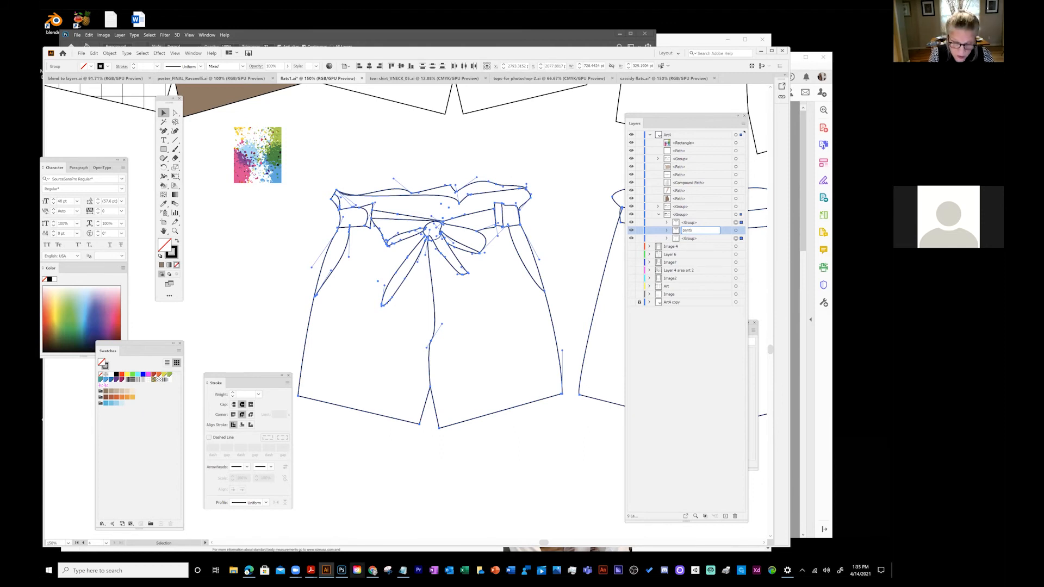
click(651, 362)
click(640, 231)
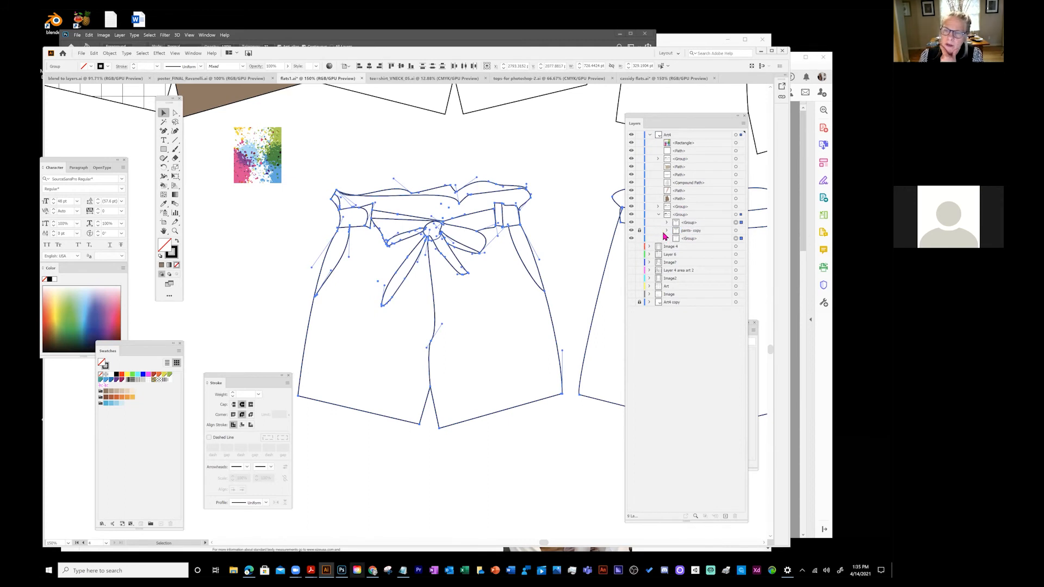
drag(632, 234, 633, 242)
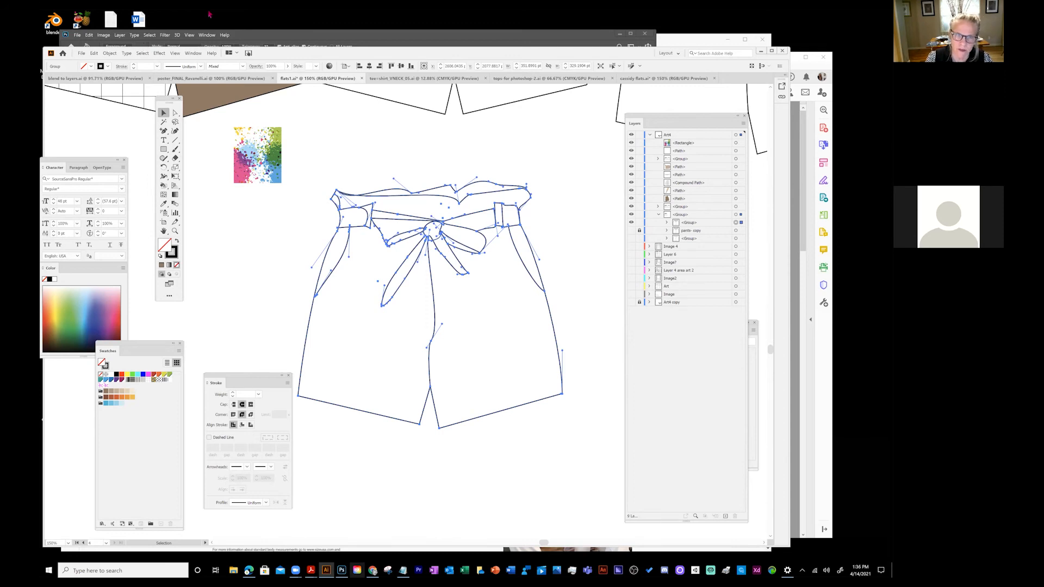
- Fill both shorts legs brown with the Live Paint Bucket
click(175, 114)
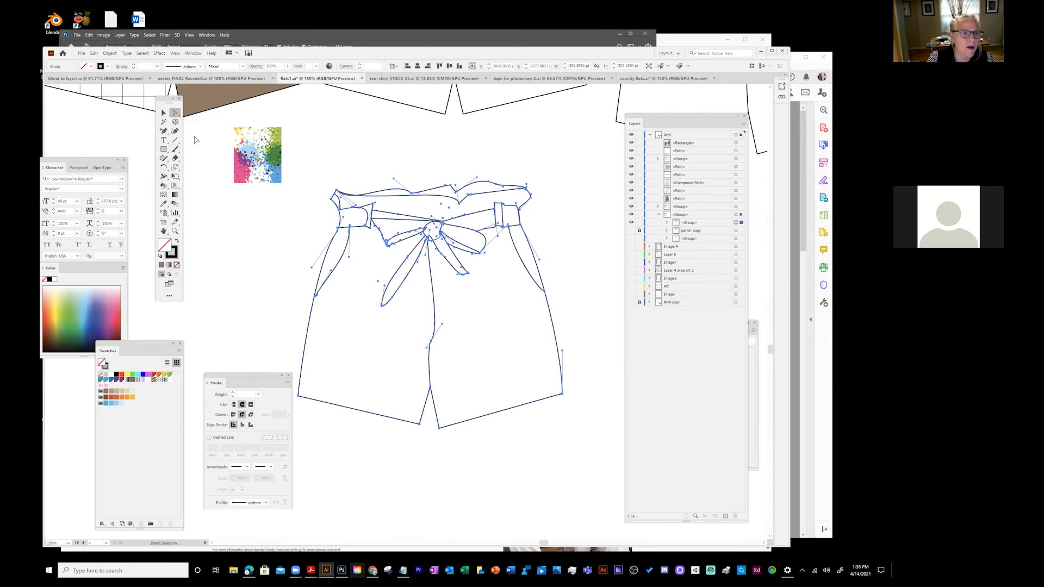
click(164, 186)
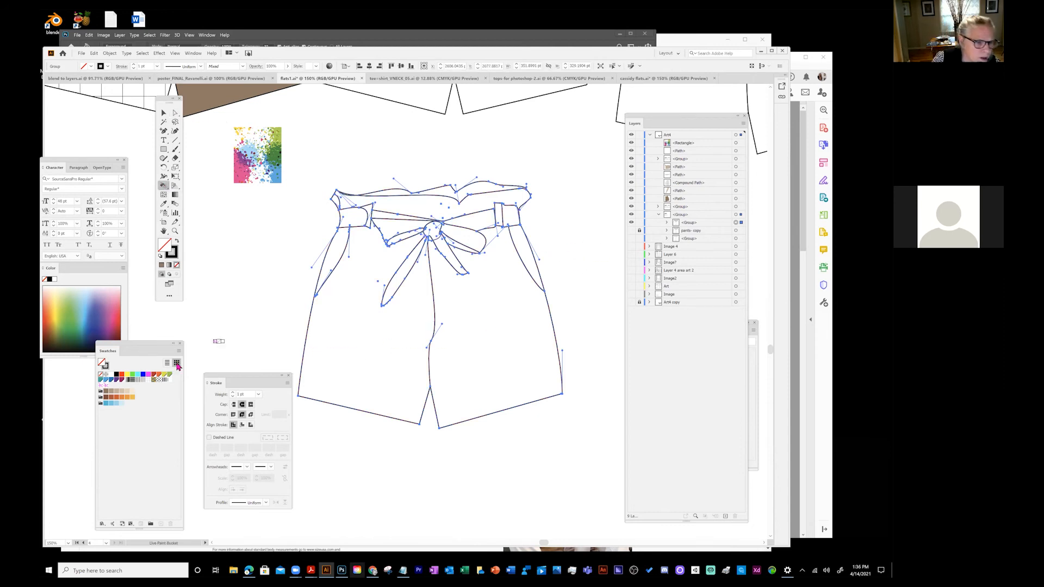
click(106, 390)
click(351, 314)
click(455, 313)
click(489, 326)
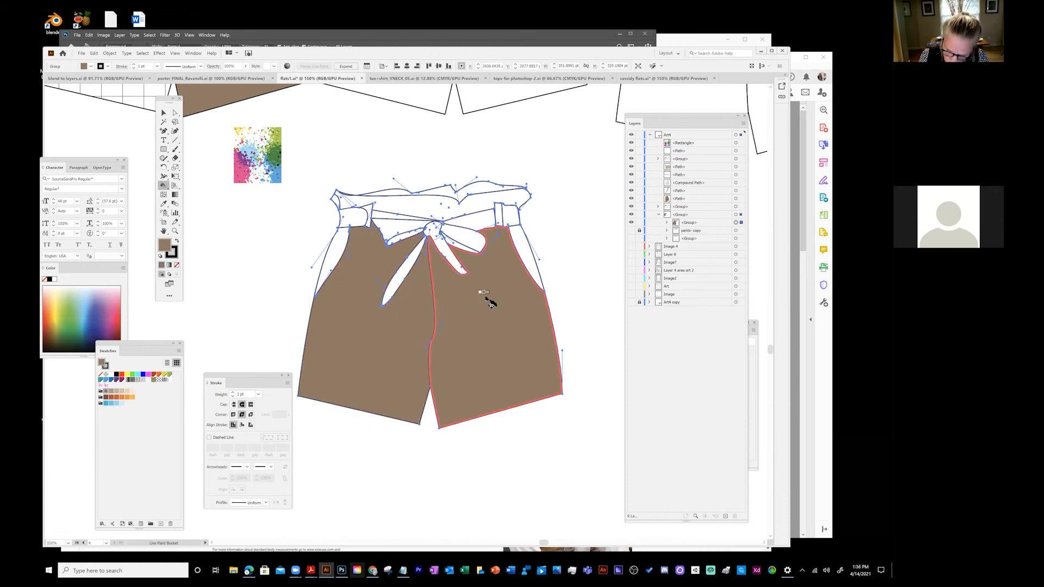
- Fill both pocket areas and the top of the waistband tan
key(Right)
click(523, 252)
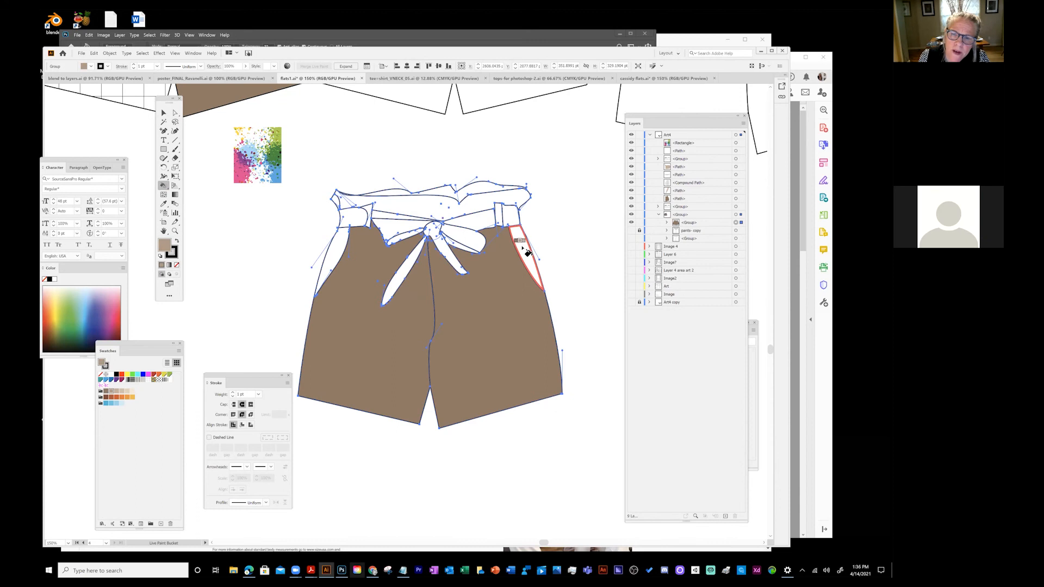
key(Right)
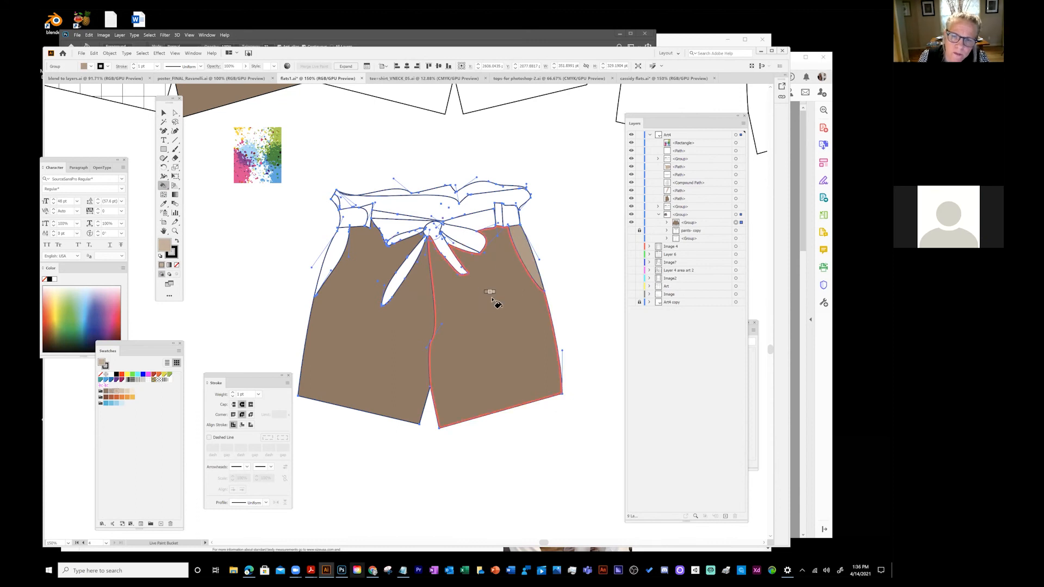
click(525, 248)
click(327, 242)
click(441, 195)
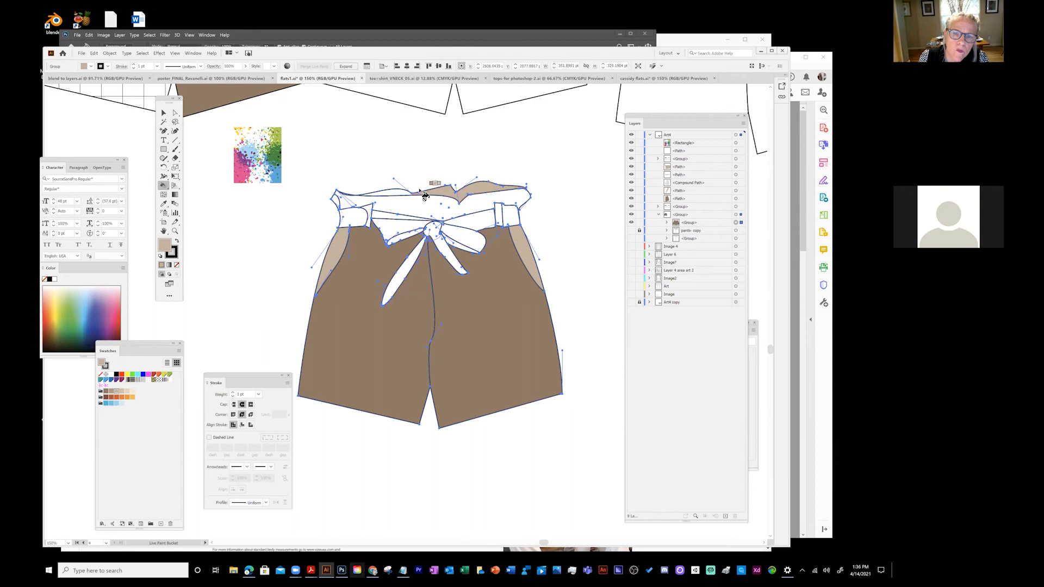
click(387, 194)
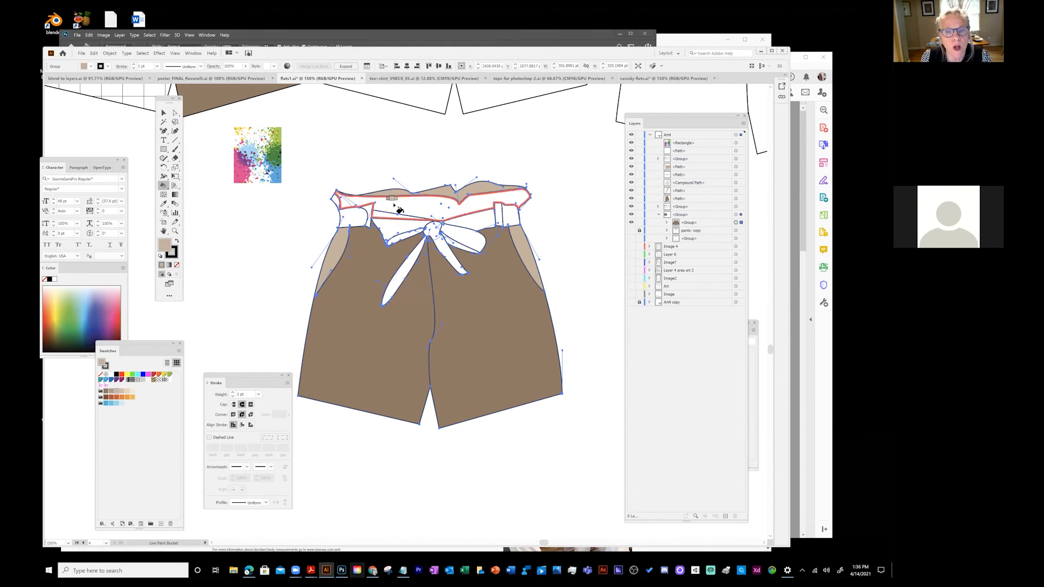
- Fill the left waistband triangle orange and both tie ends light blue
click(124, 401)
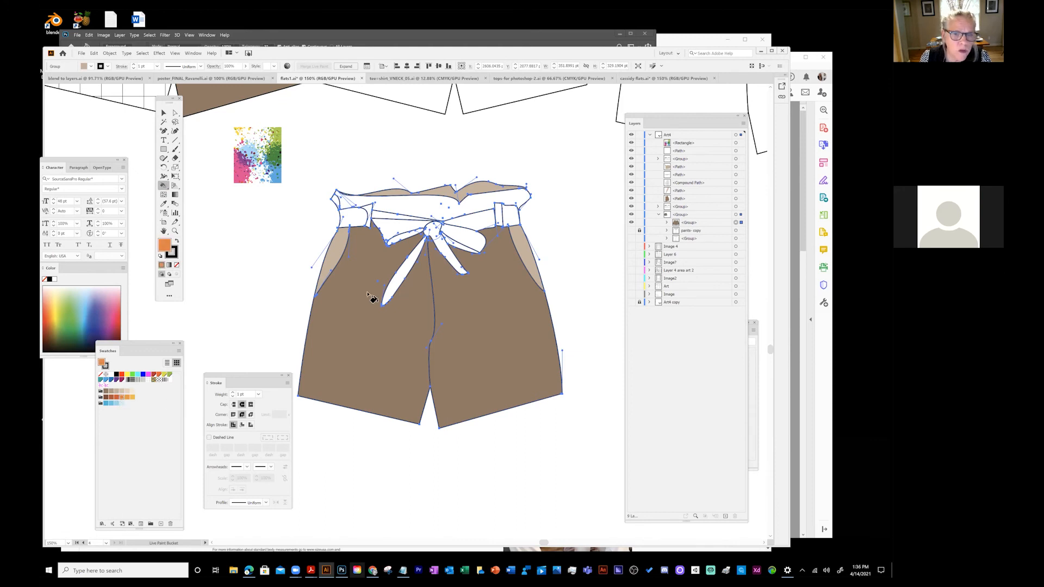
click(403, 231)
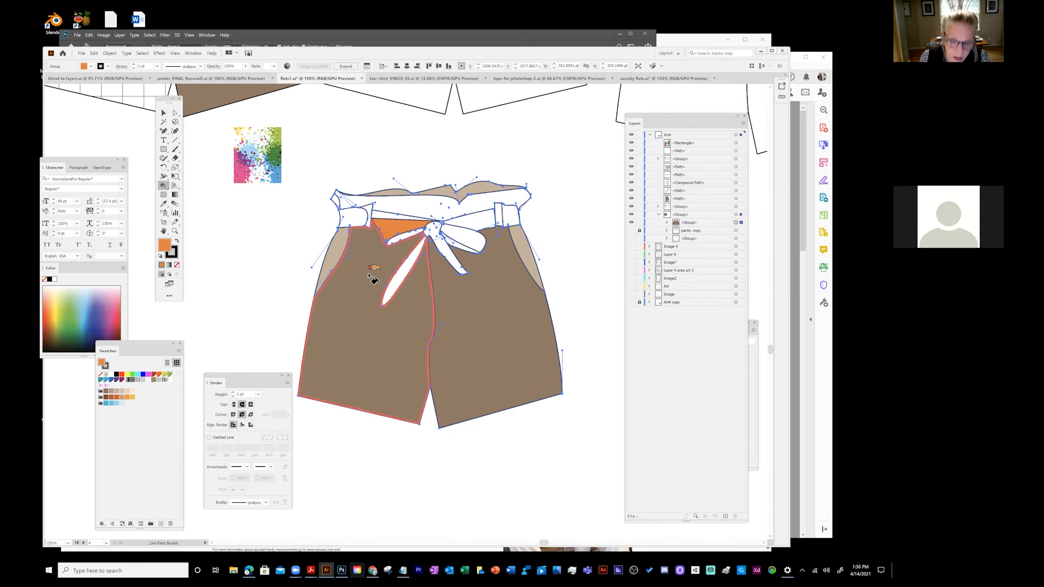
key(Left)
key(Left)
key(Down)
click(403, 276)
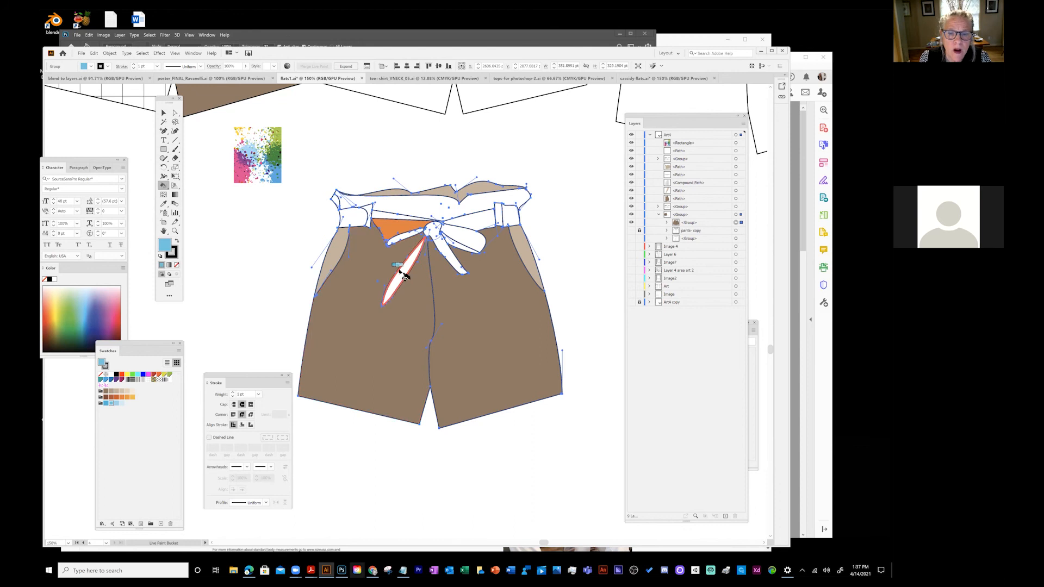
click(457, 255)
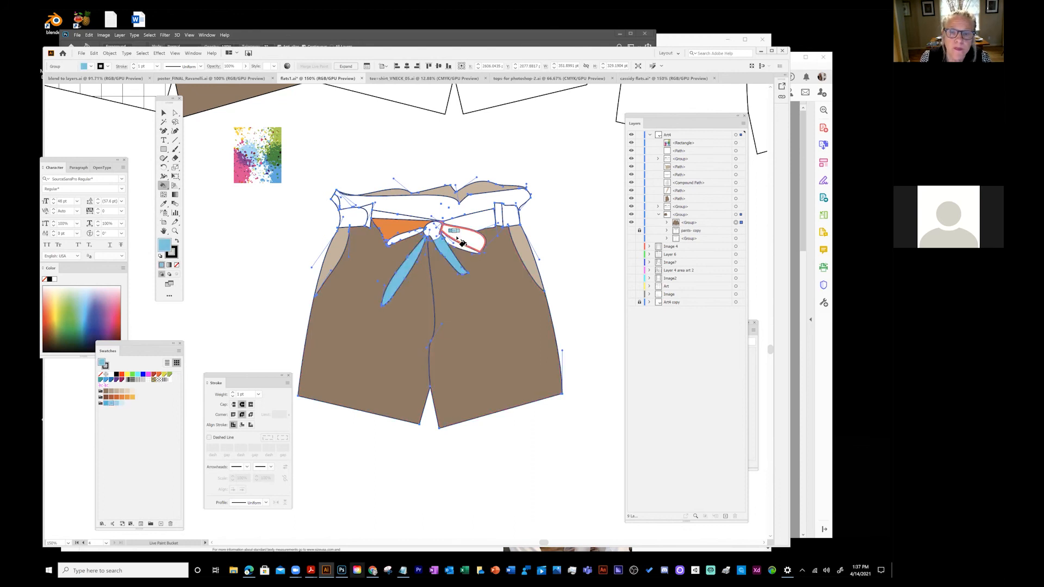
- Fill the upper-right tie loop orange, both tie strips dark brown, and pick the stripe pattern swatch
key(Left)
key(Left)
key(Left)
key(Left)
key(Left)
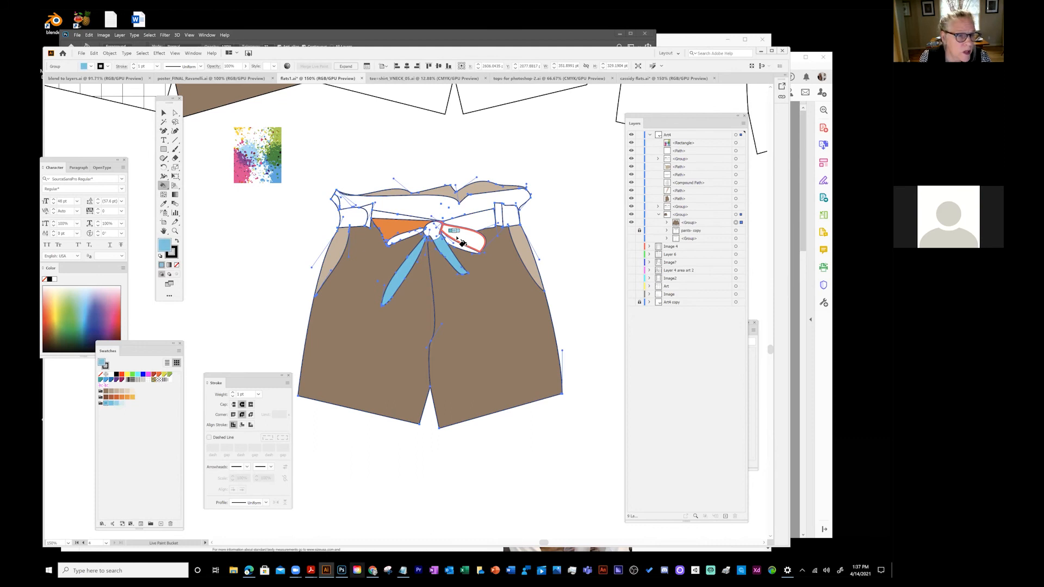
key(Up)
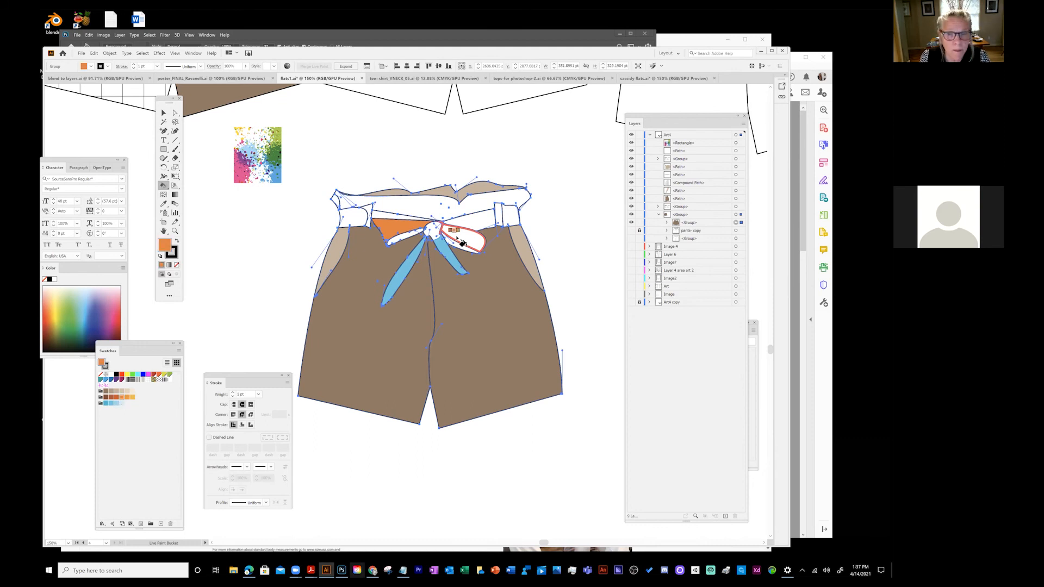
click(461, 243)
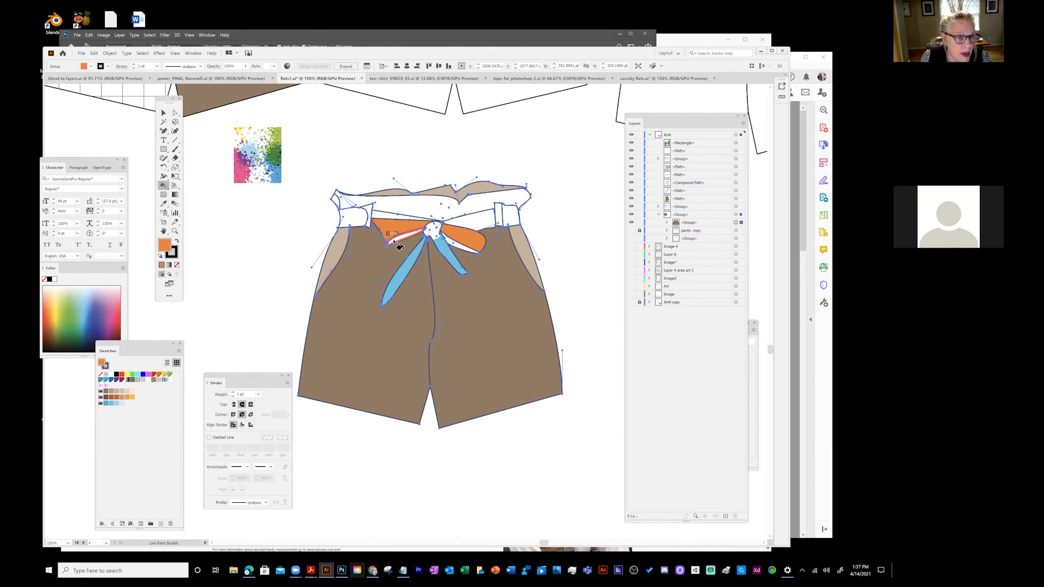
key(Left)
key(Left)
key(Left)
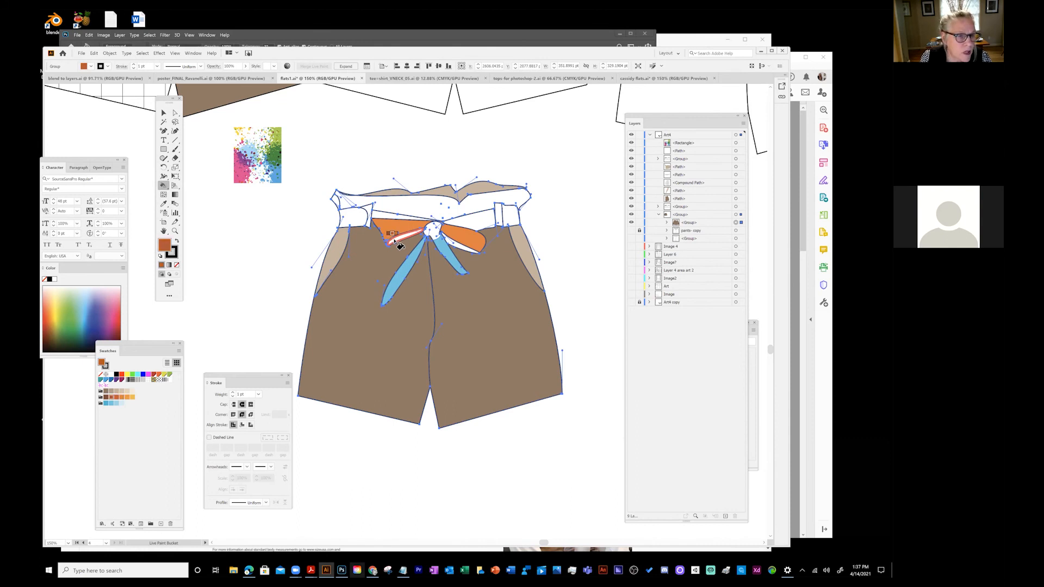
click(398, 237)
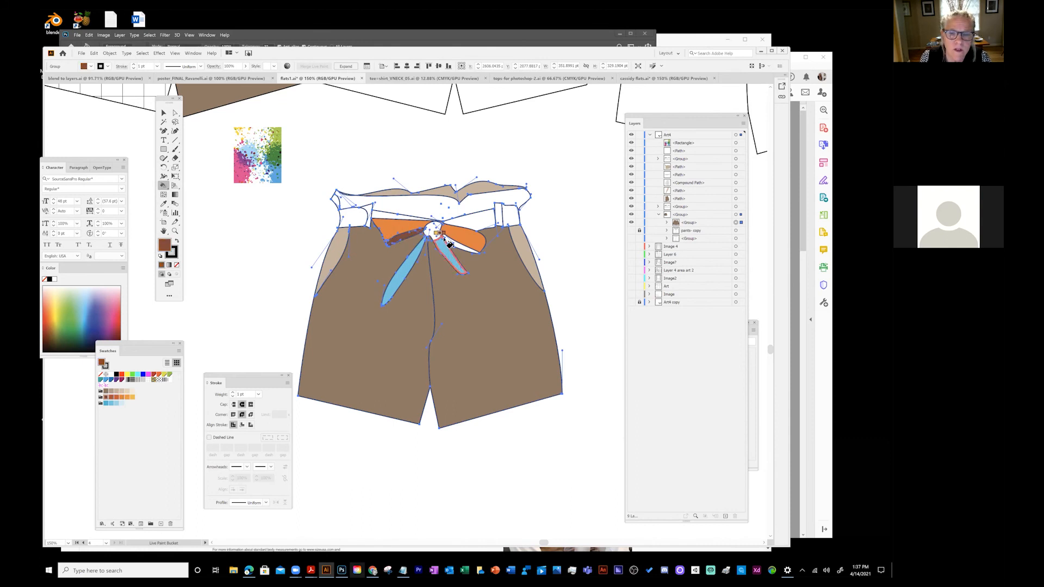
click(451, 243)
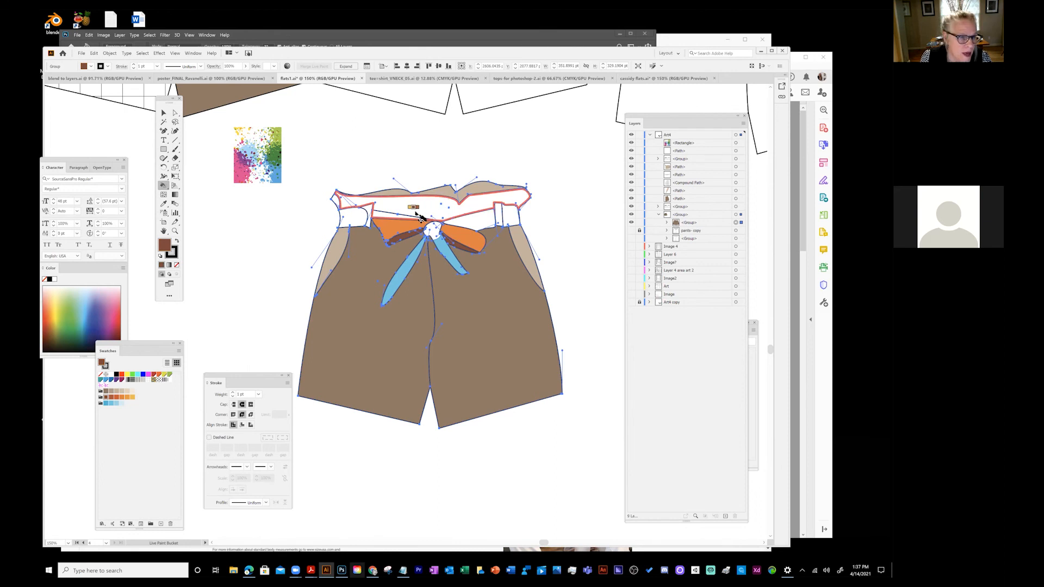
click(148, 375)
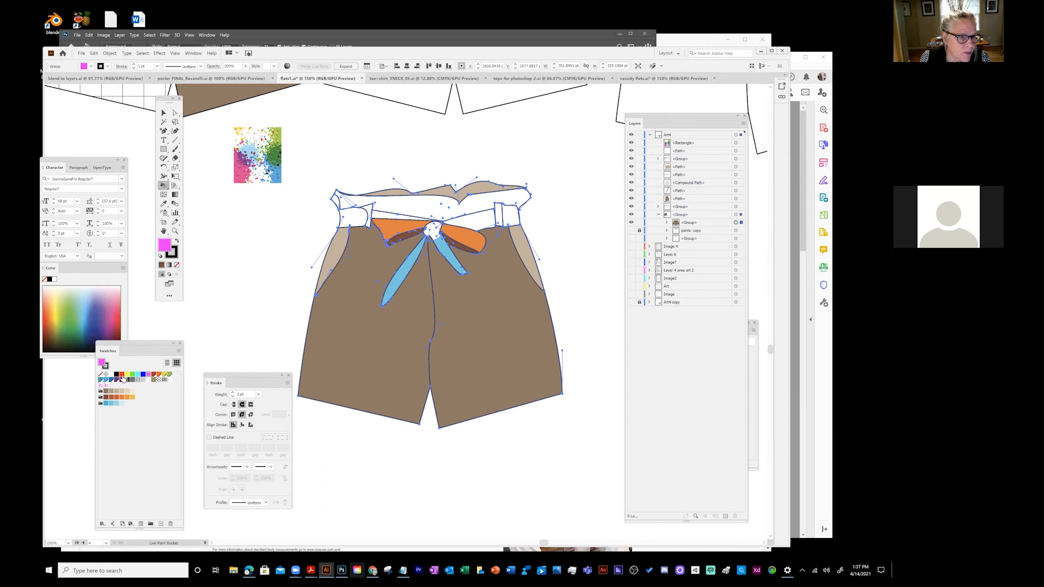
click(137, 380)
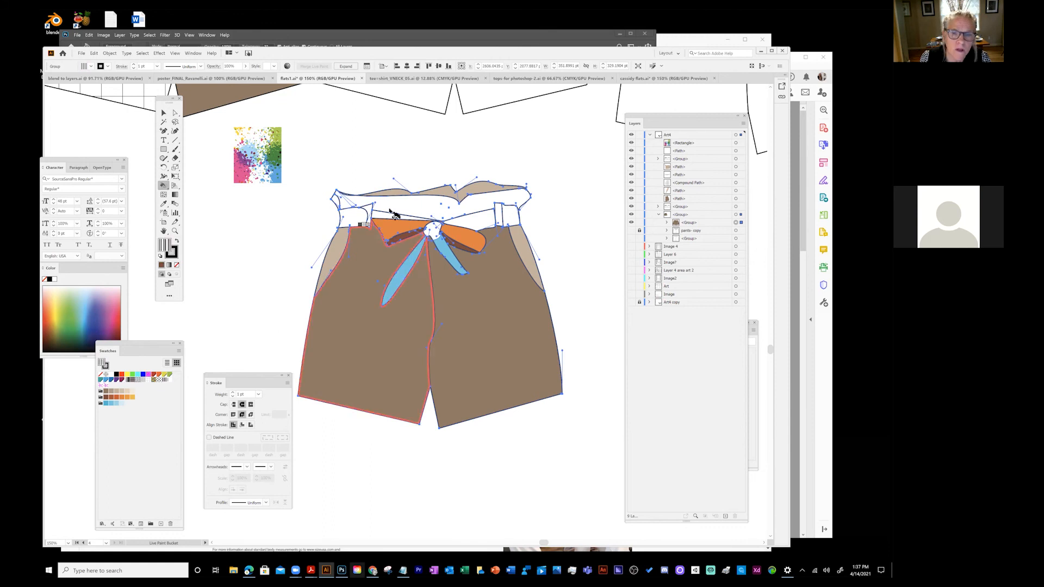
- Fill the waistband centre with stripes and the side waistband sections with polka dots
click(420, 211)
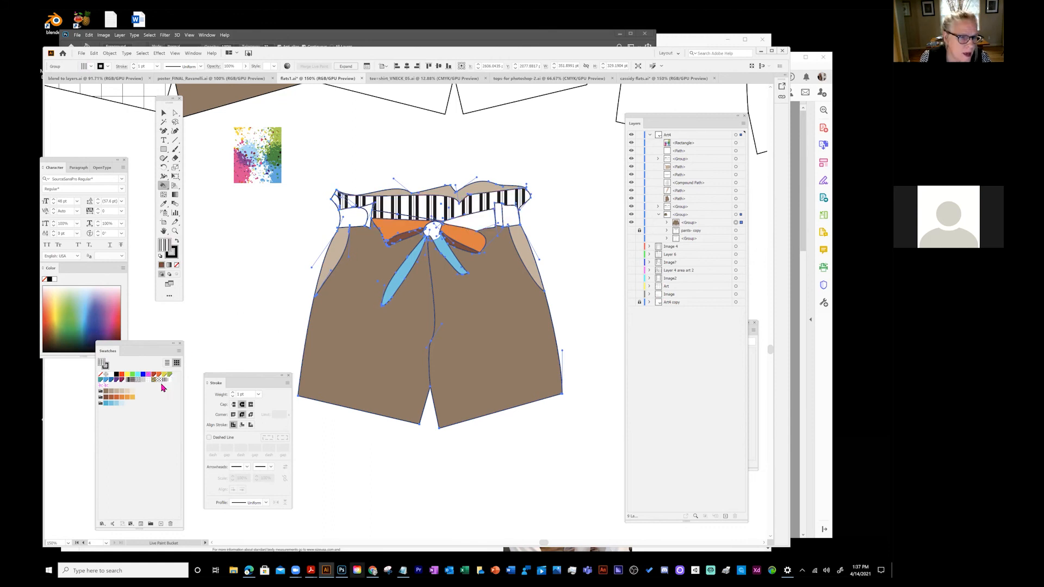
key(Right)
click(484, 220)
click(495, 221)
click(351, 217)
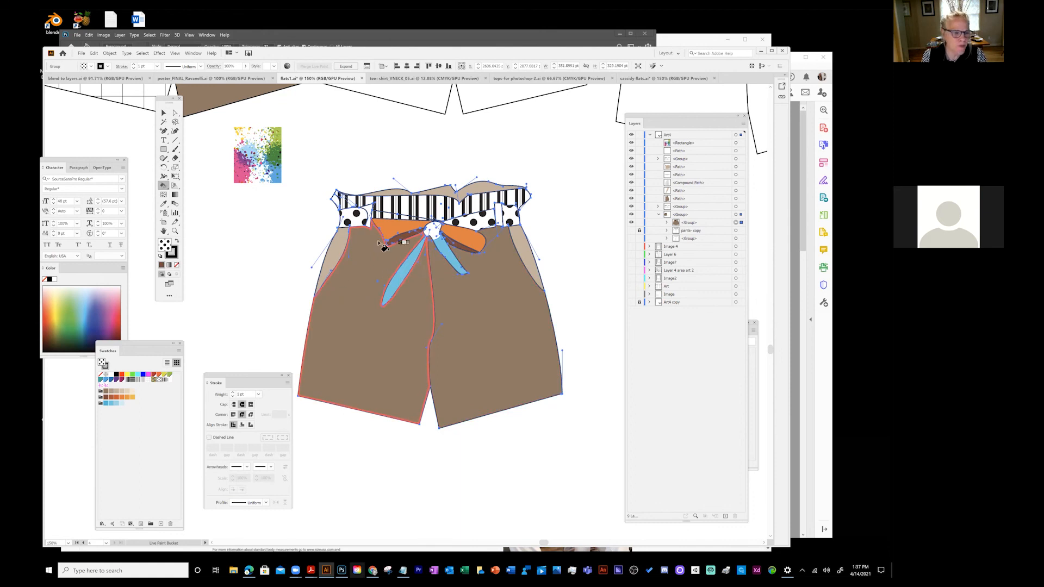
- Fill the waist knot with the colourful splash pattern and deselect
click(153, 381)
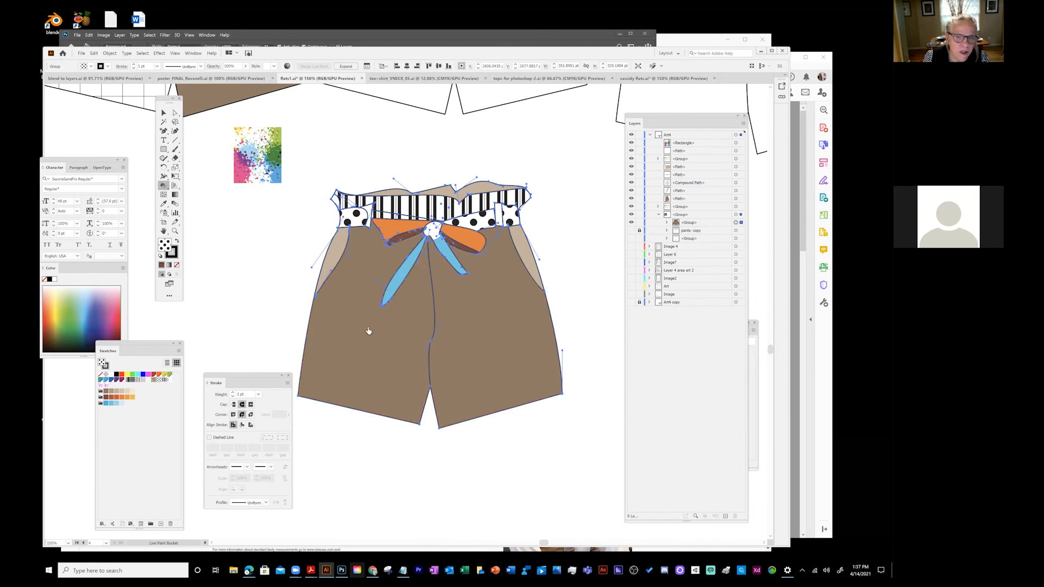
click(433, 228)
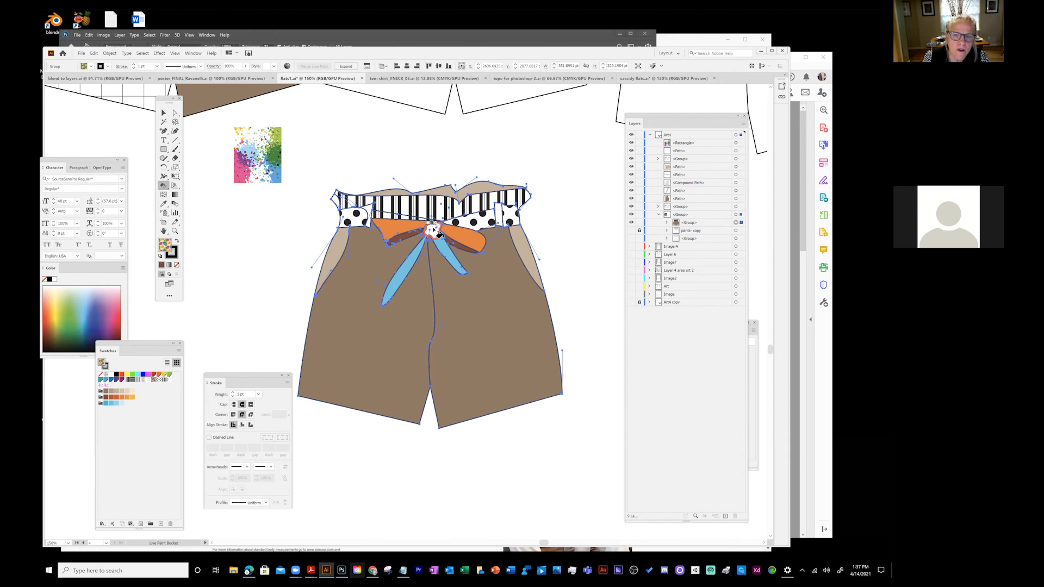
key(v)
click(223, 253)
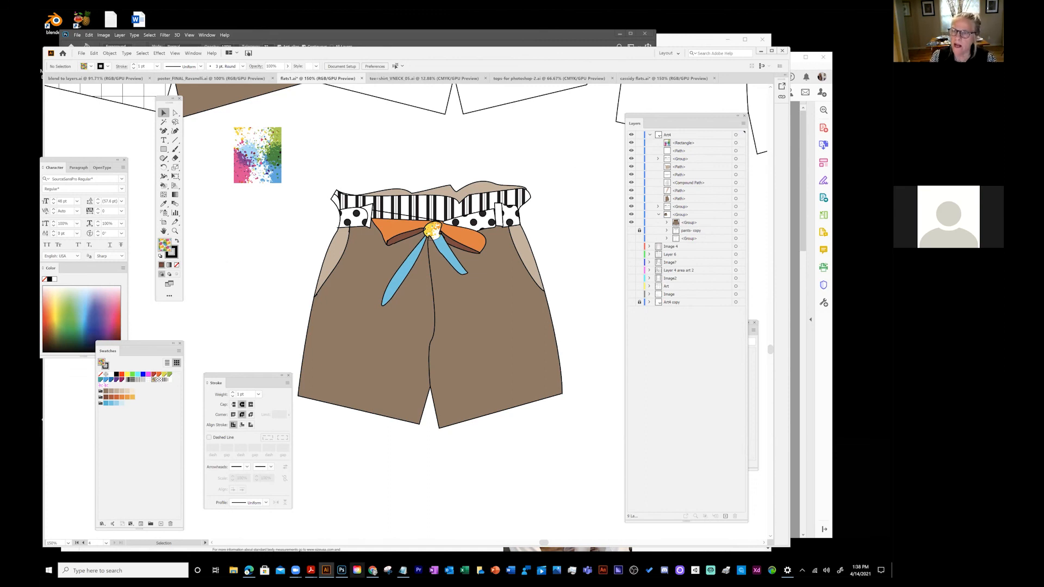
- Duplicate the shorts group from the Layers panel menu and lock the backup copies
click(701, 222)
click(743, 123)
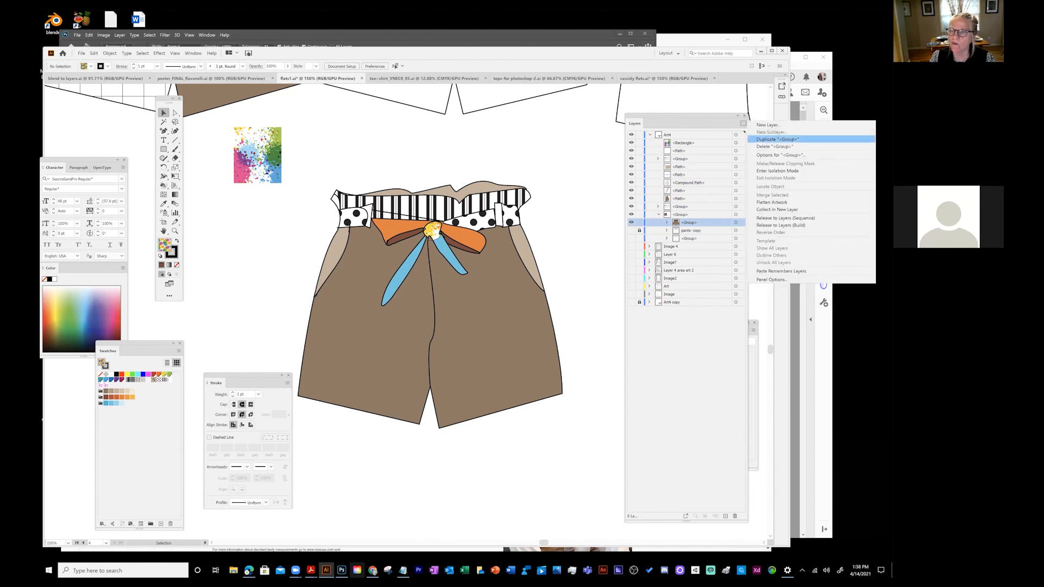
click(783, 139)
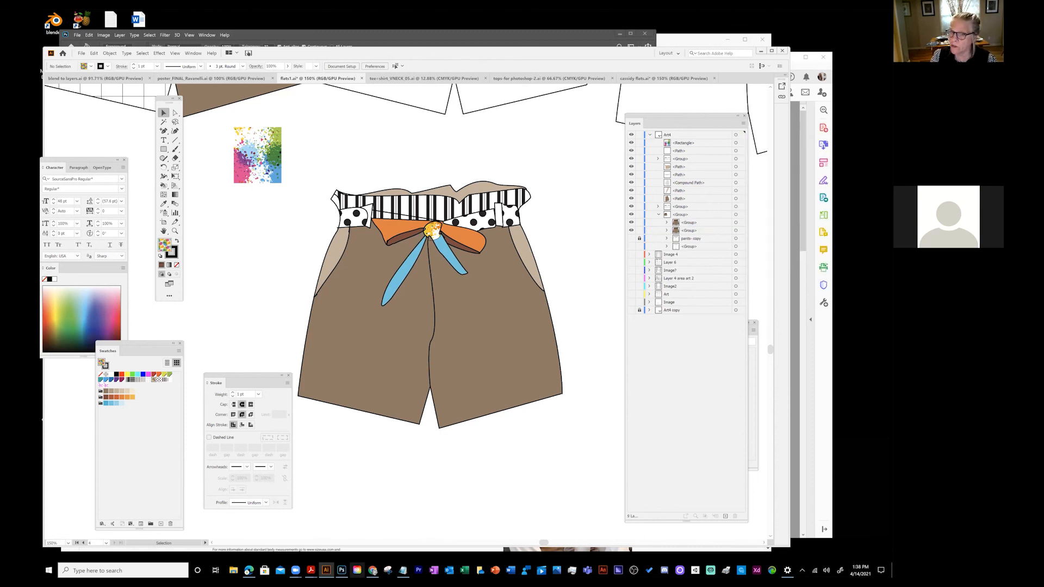
click(640, 230)
click(639, 239)
- Select the working shorts group and ungroup it with Object > Ungroup
click(735, 222)
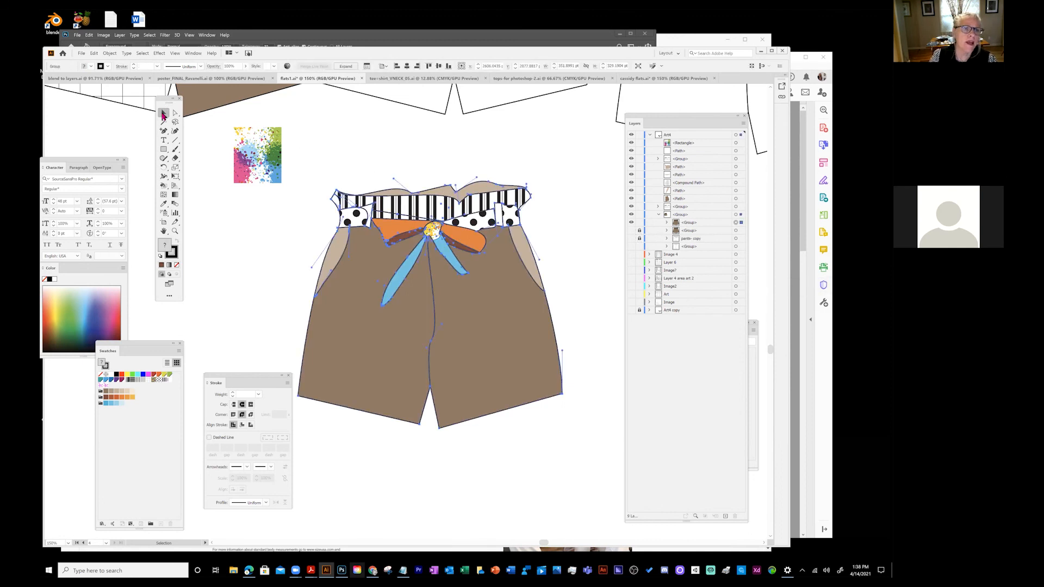
click(361, 285)
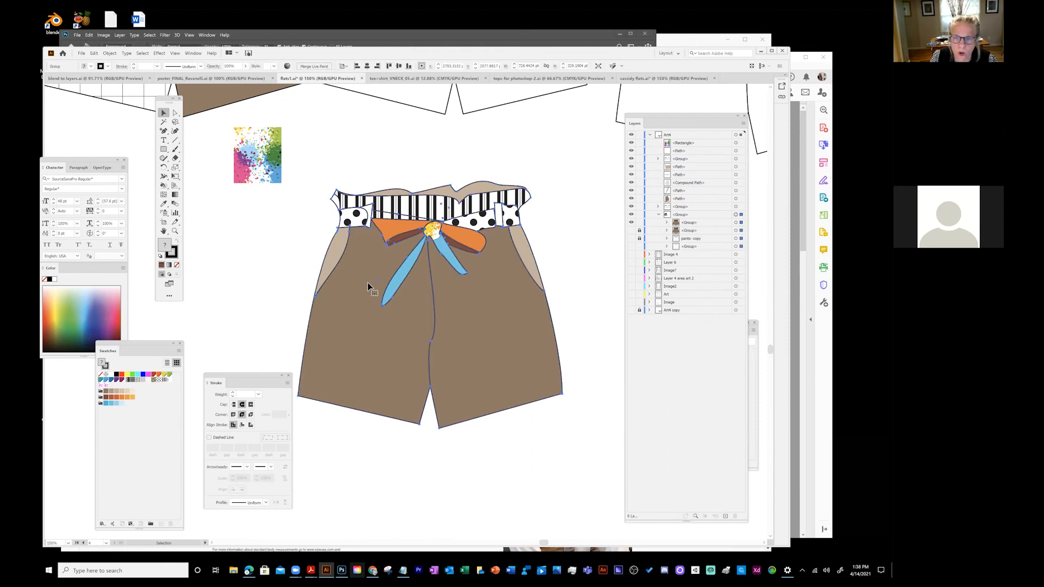
click(110, 53)
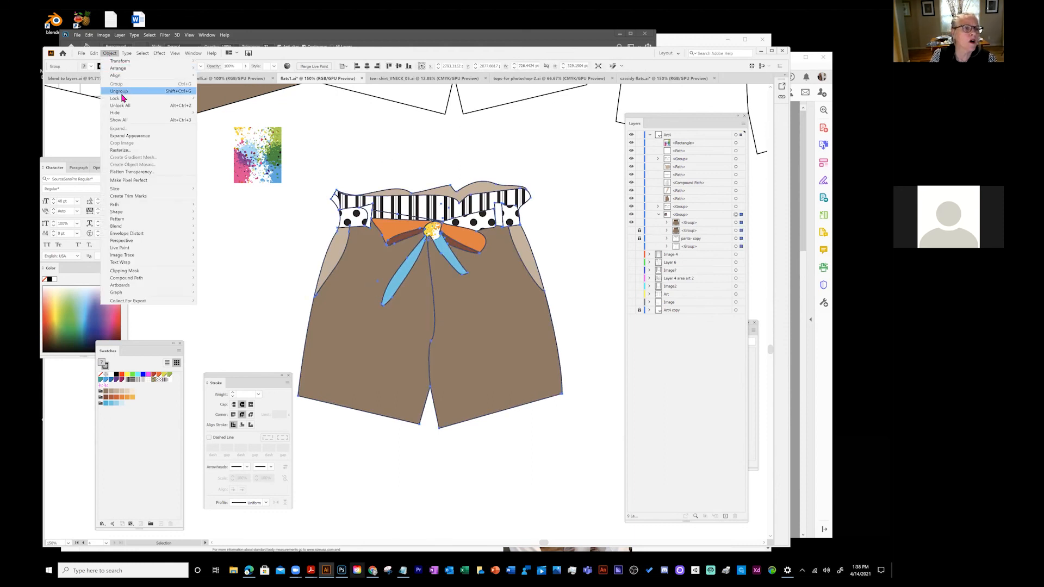
click(120, 92)
click(236, 223)
- Reselect the shorts and bring up the Object > Live Paint submenu
click(359, 270)
click(110, 53)
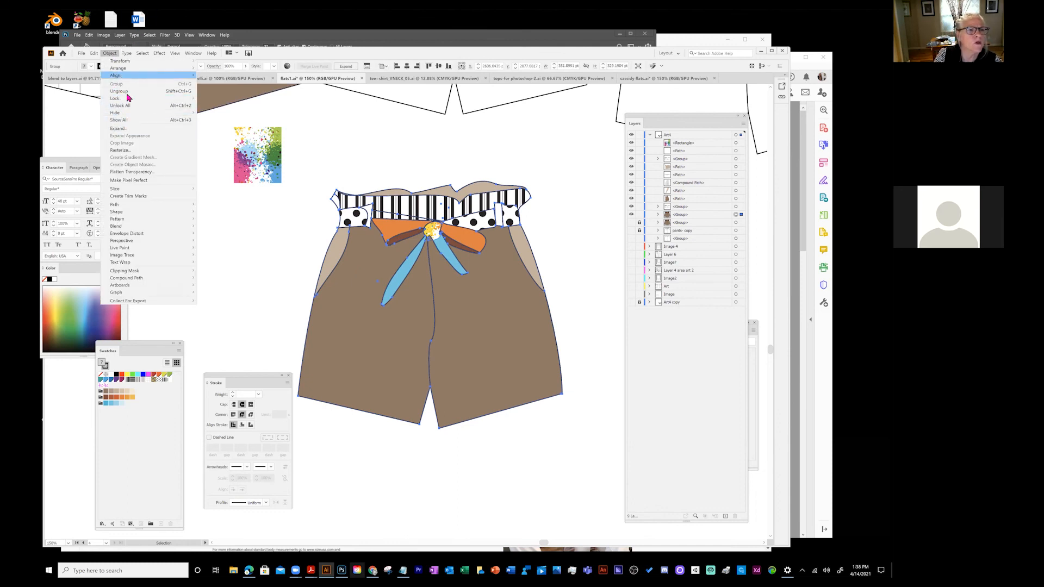
click(207, 200)
click(405, 228)
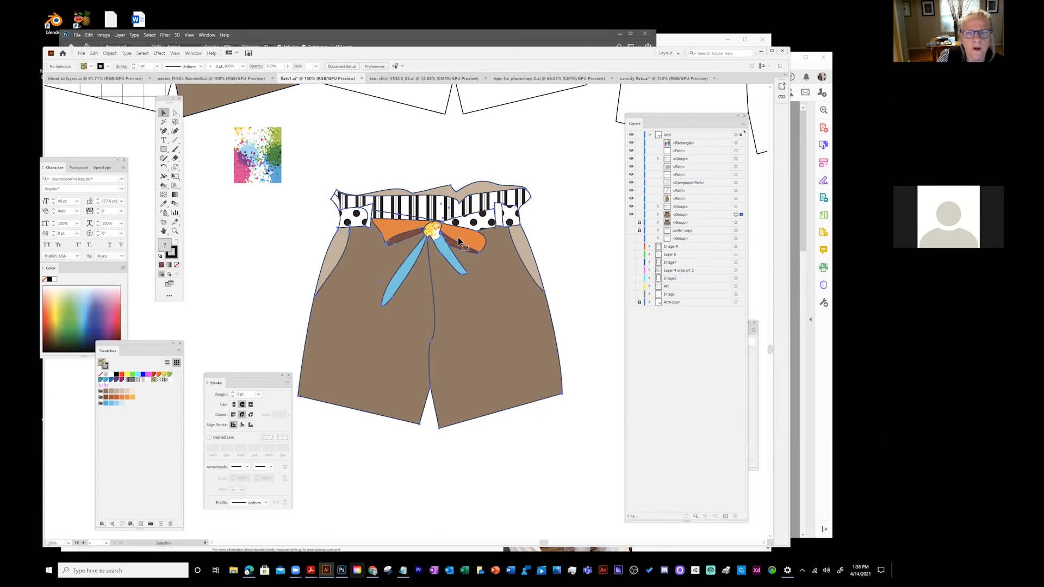
click(111, 53)
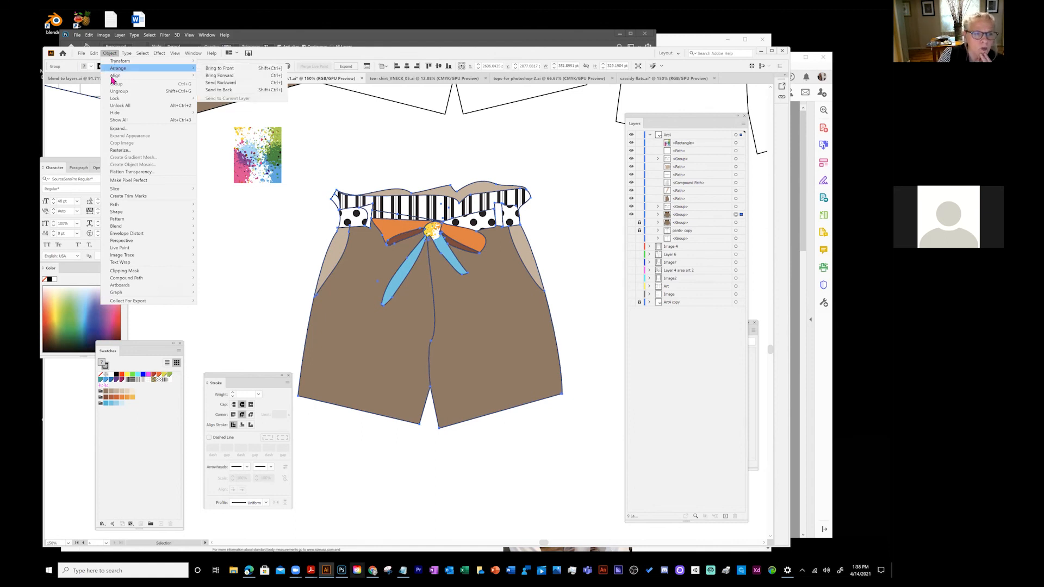
mouse_move(113, 229)
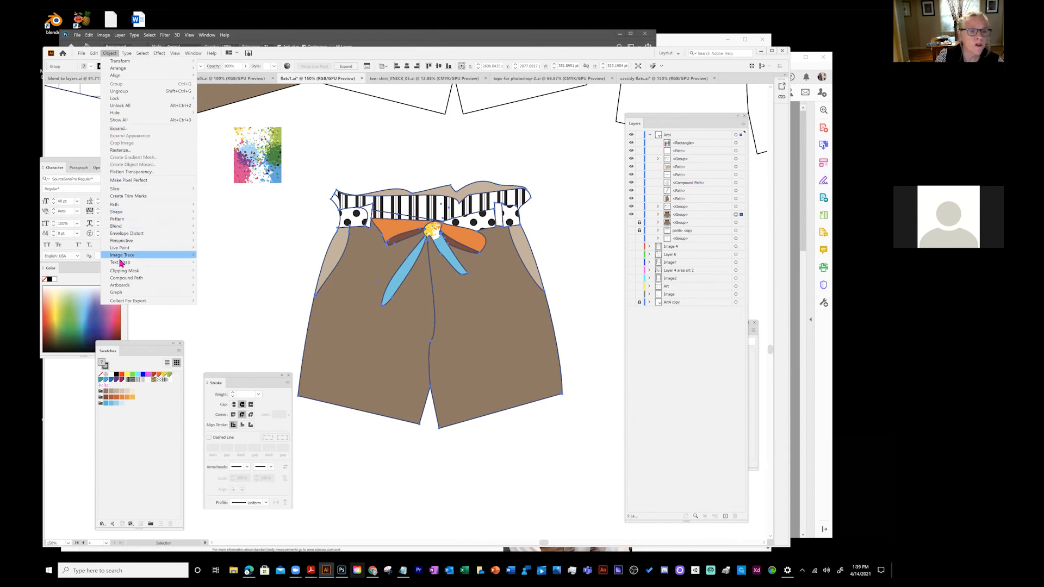
mouse_move(120, 264)
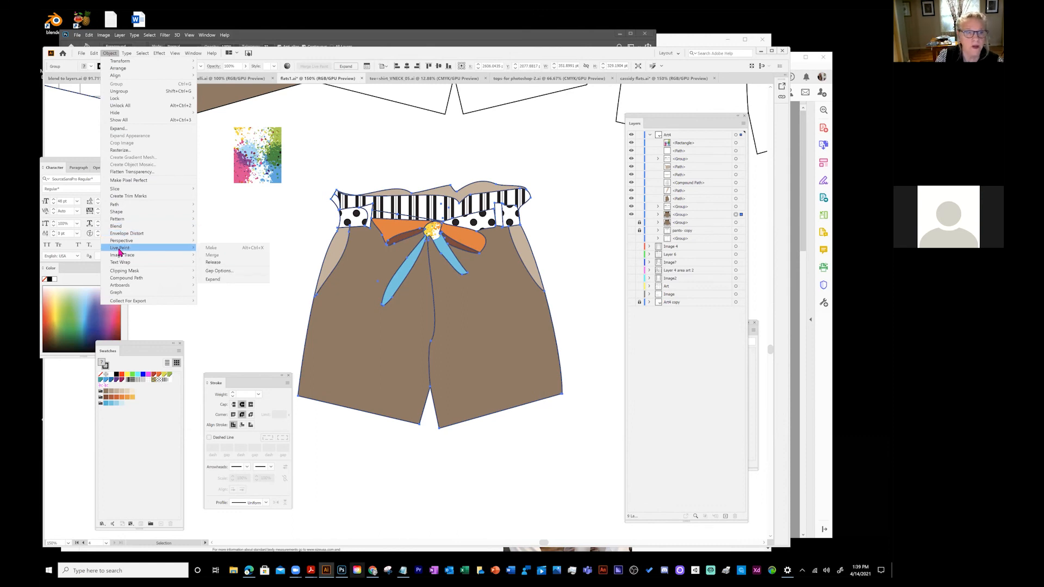
- Expand the Live Paint shorts and ungroup them twice into separate paths
click(216, 280)
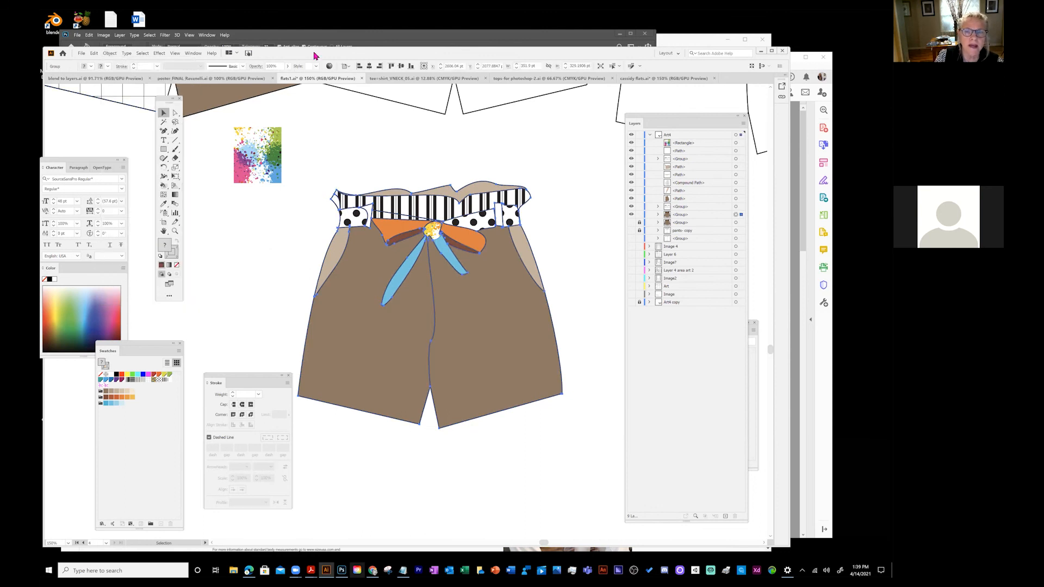
click(110, 53)
key(Escape)
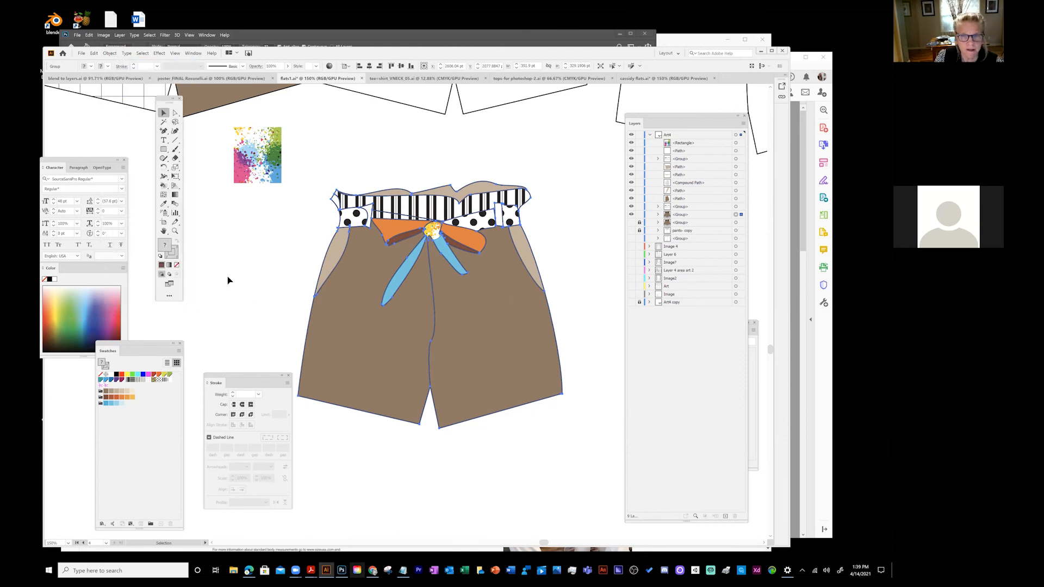
click(114, 53)
click(123, 94)
click(240, 244)
click(349, 318)
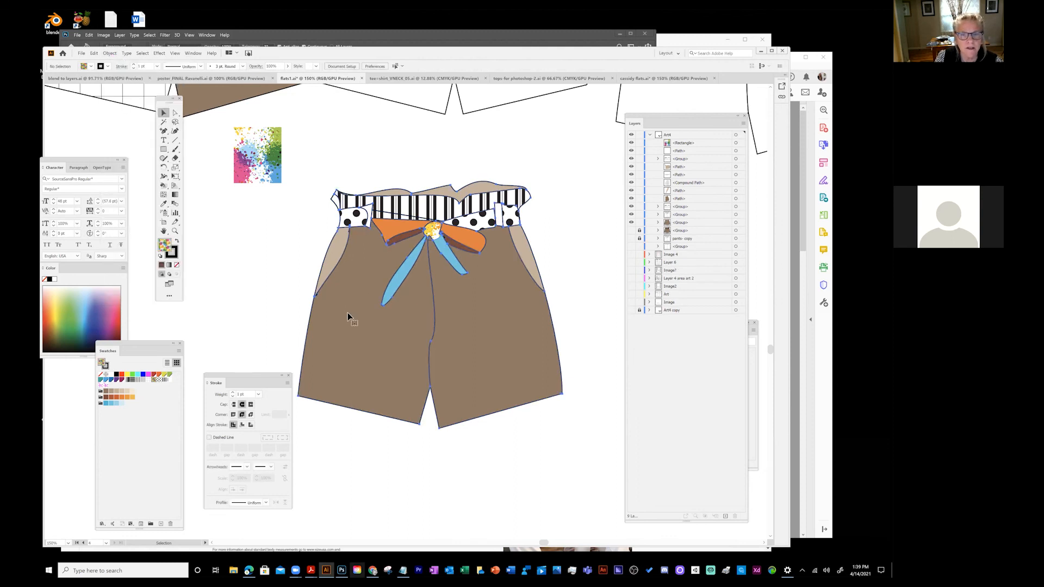
click(110, 52)
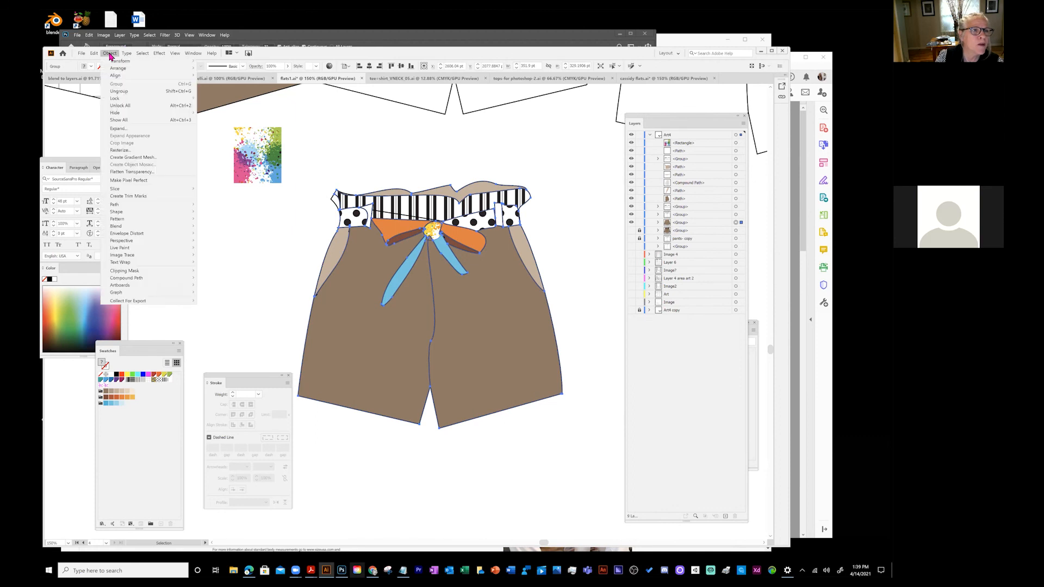
click(118, 92)
- Drag the left leg piece away to confirm it is separate, then undo the move
click(305, 270)
click(336, 258)
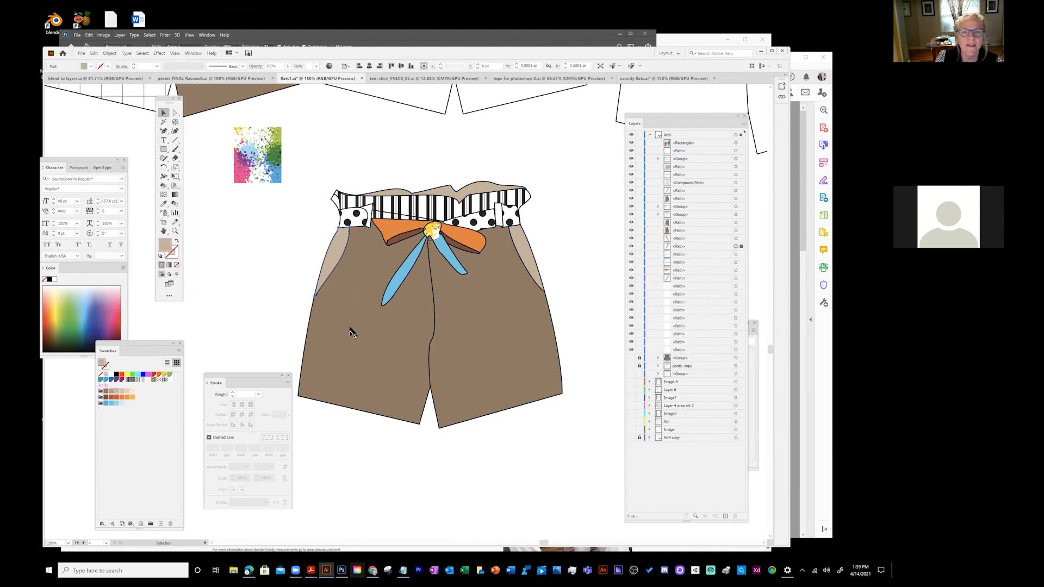
drag(350, 330, 243, 284)
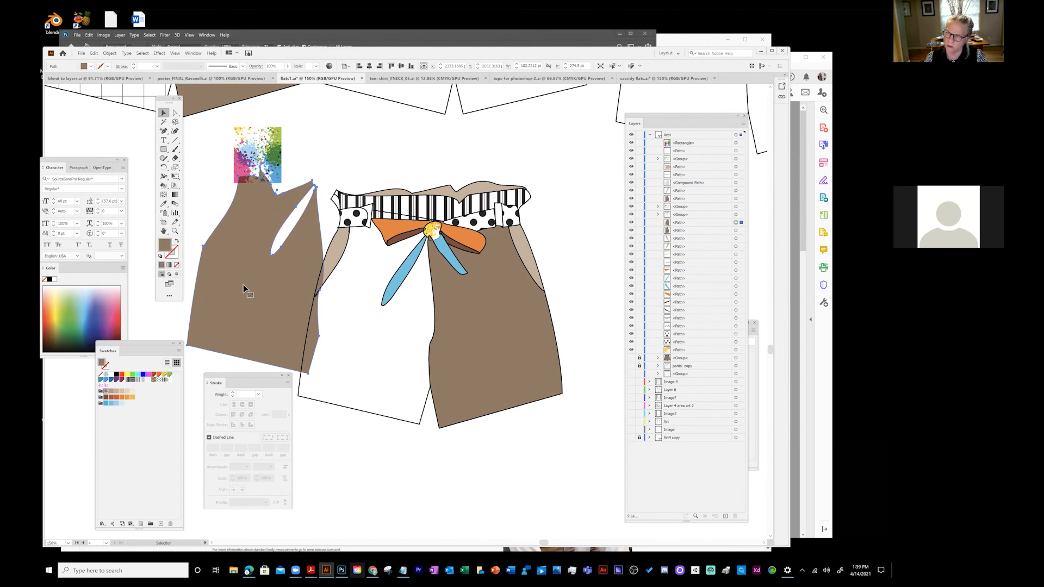
key(ctrl+z)
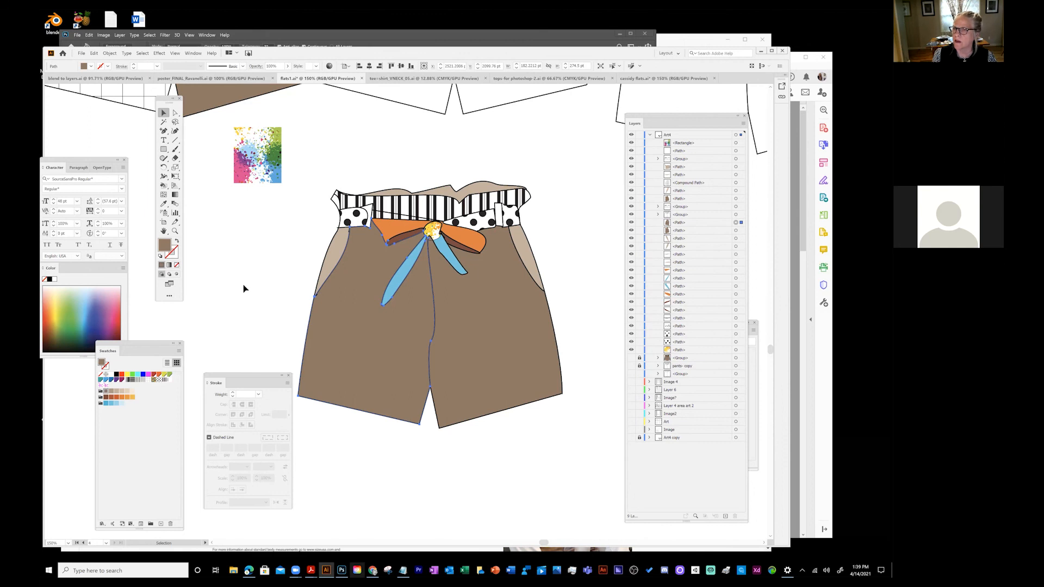
- Lift the striped waistband off the shorts and give it a red-pink 3 pt stroke
click(423, 178)
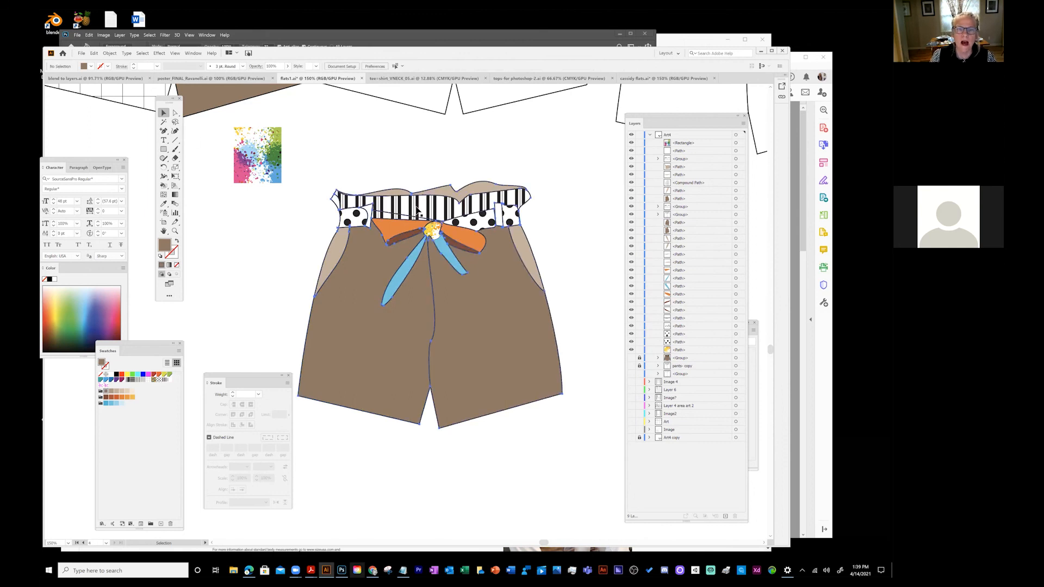
click(415, 207)
drag(416, 206, 410, 149)
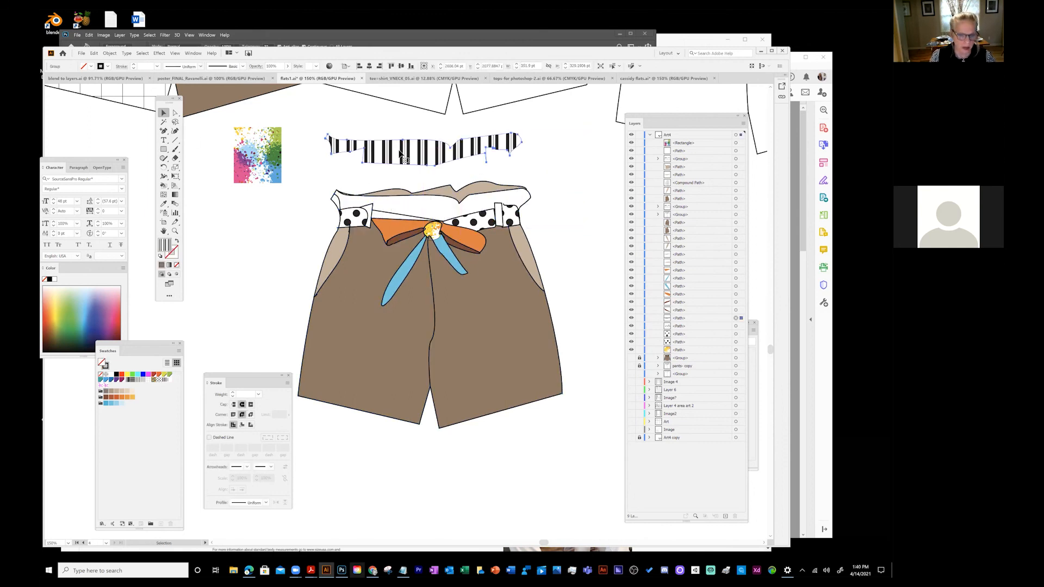
click(173, 257)
click(116, 317)
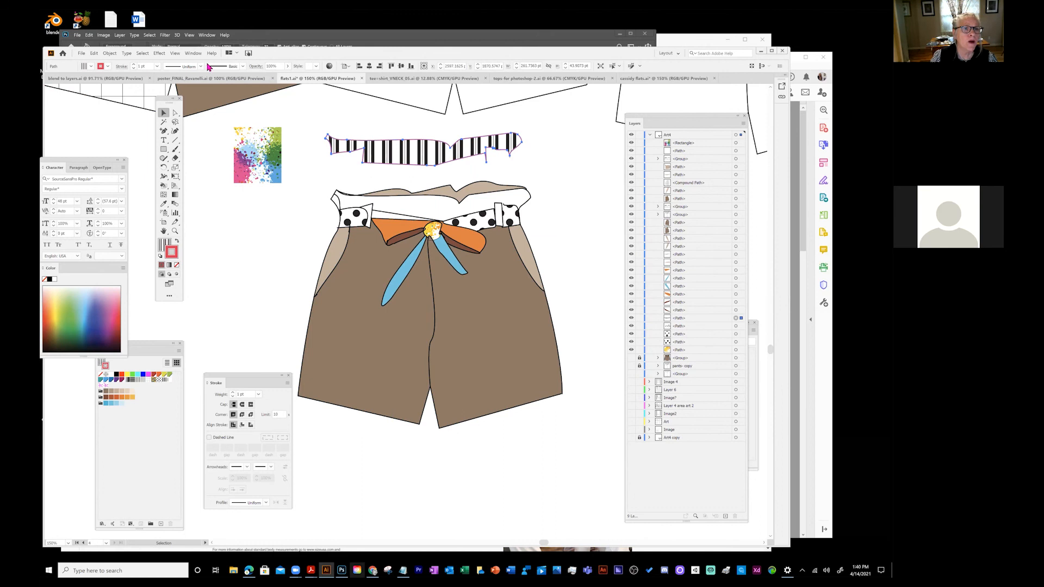
click(157, 66)
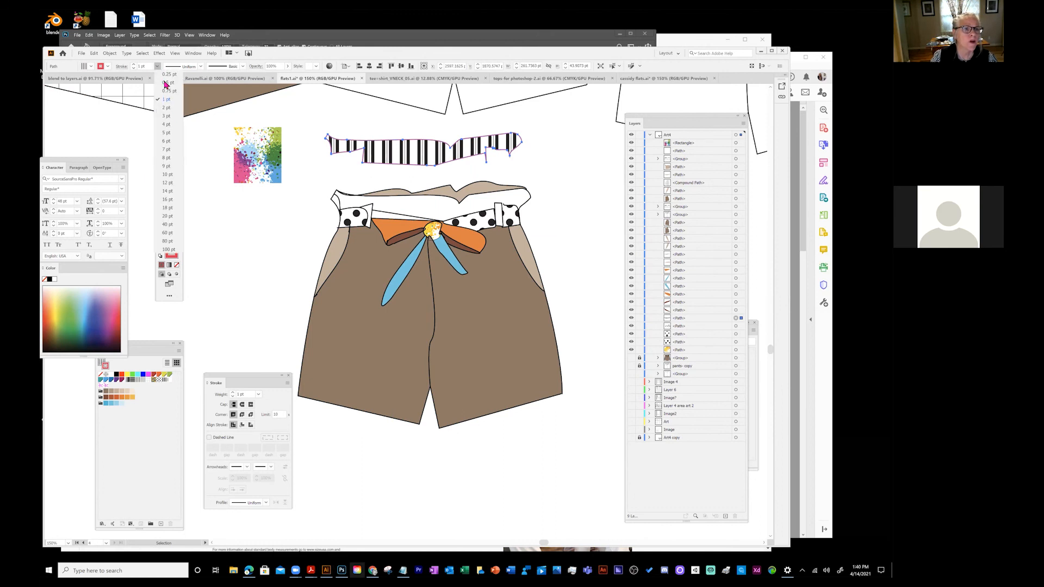
click(169, 150)
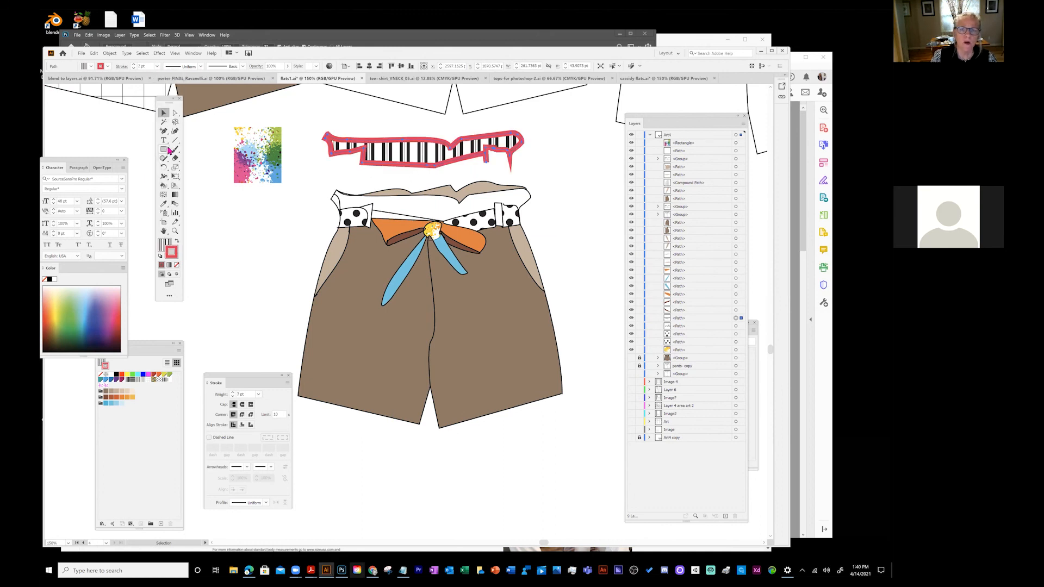
click(157, 66)
click(166, 116)
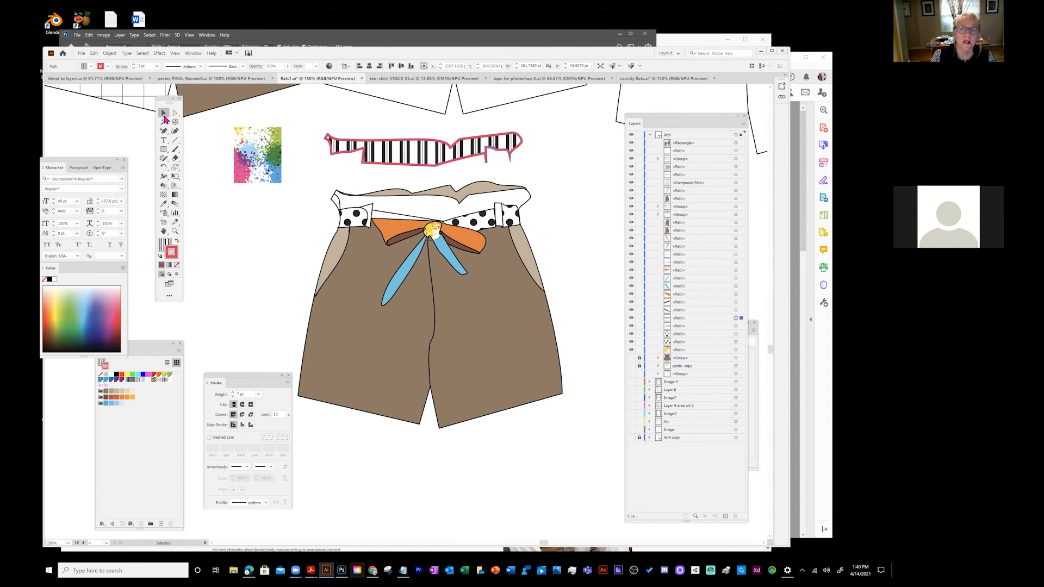
- Move the striped waistband back onto the waist and select the right pocket piece
drag(419, 155, 428, 210)
click(358, 96)
click(356, 205)
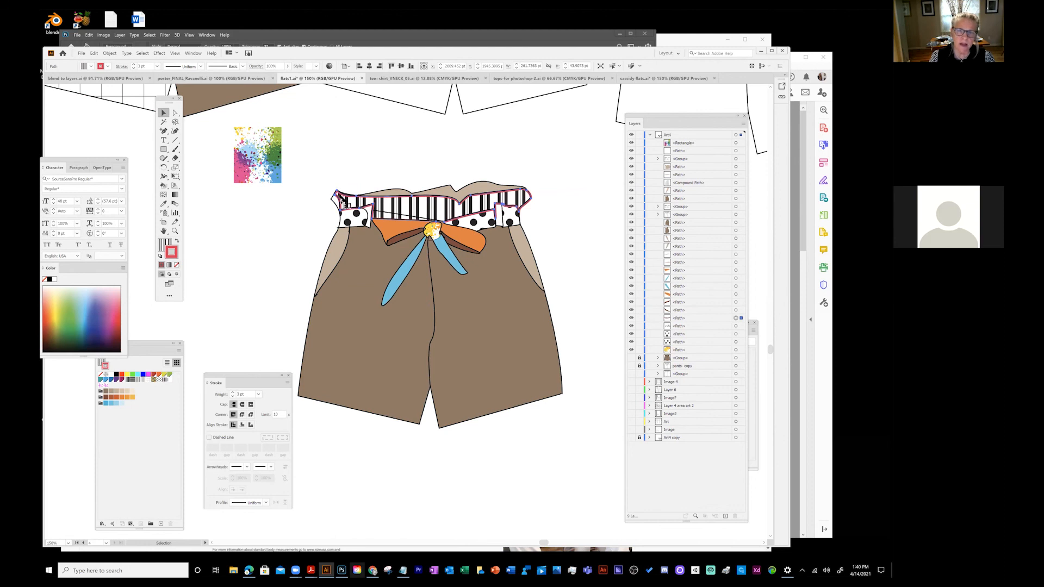
click(527, 252)
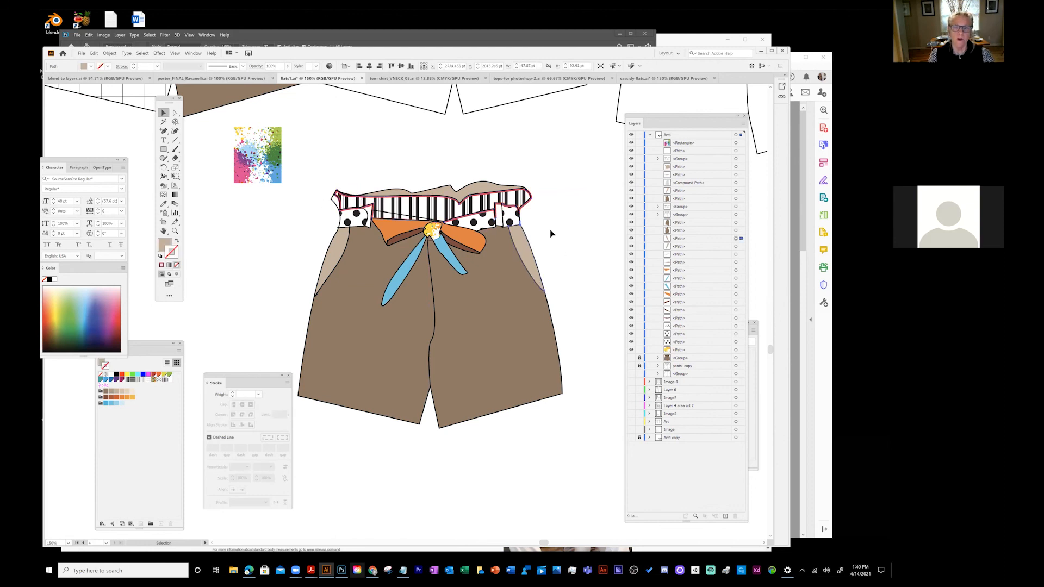